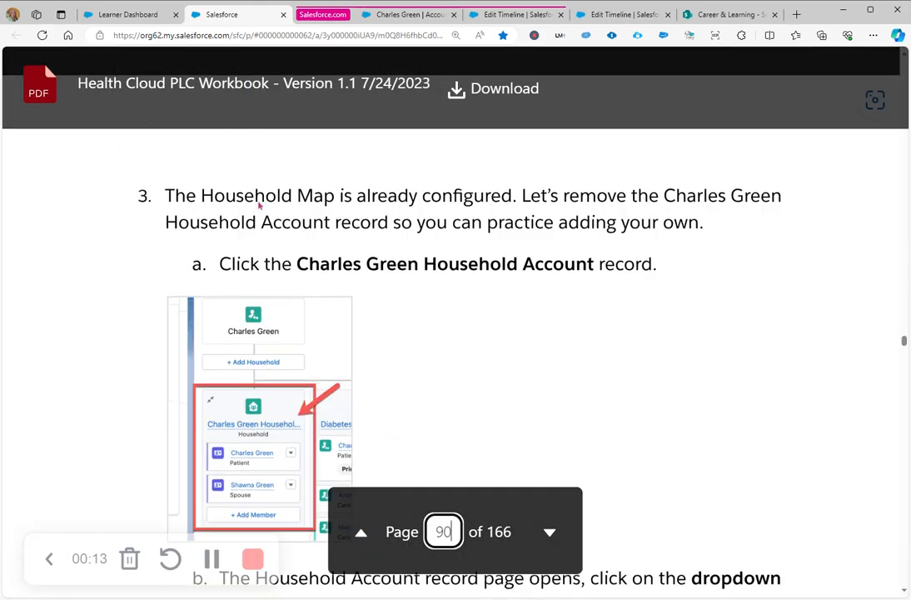
# Find section 3.4.10, Create a New Event on the Enhanced Timeline, in the Health Cloud workbook and read its introduction
pyautogui.scroll(-10, 261, 199)
pyautogui.scroll(-10, 169, 268)
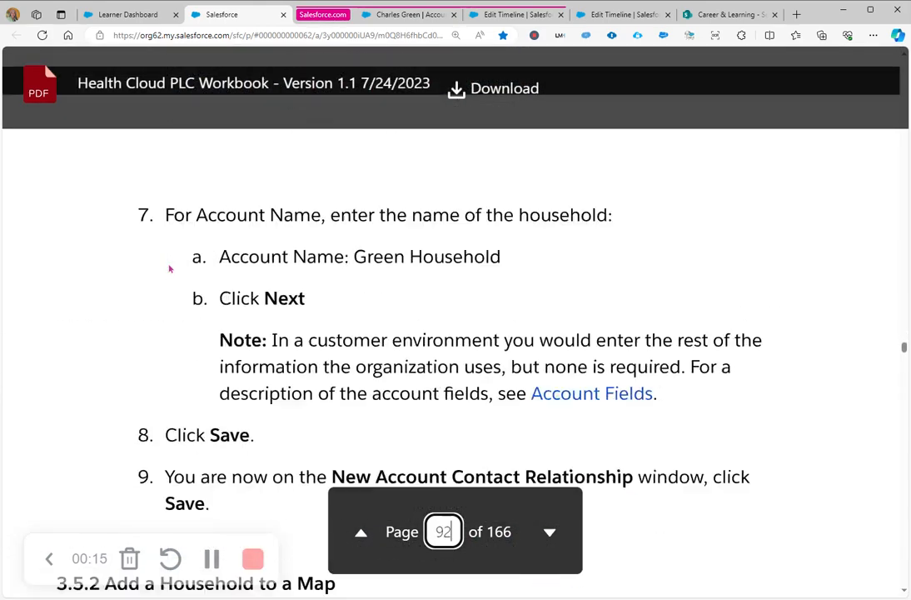
pyautogui.scroll(20, 169, 268)
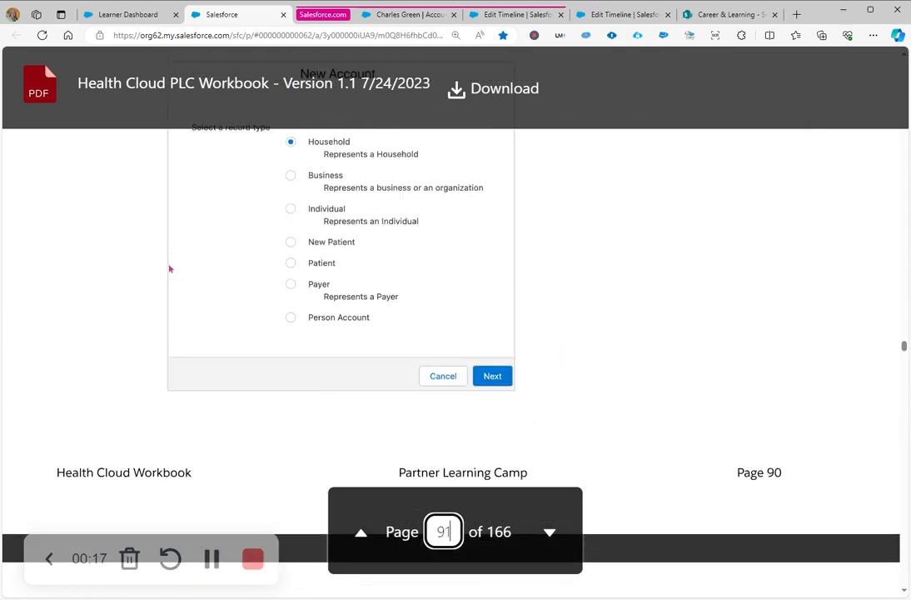
pyautogui.scroll(15, 169, 268)
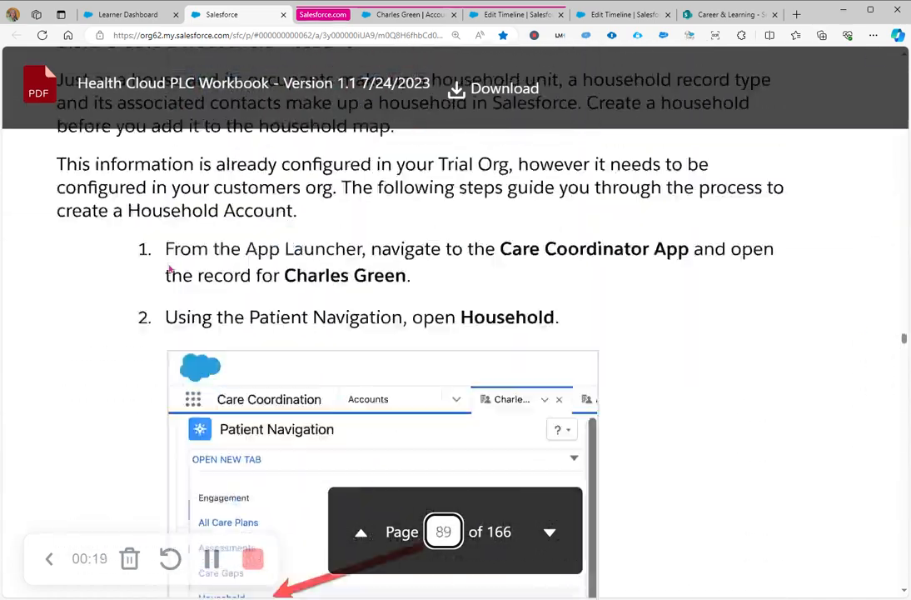
pyautogui.scroll(20, 169, 268)
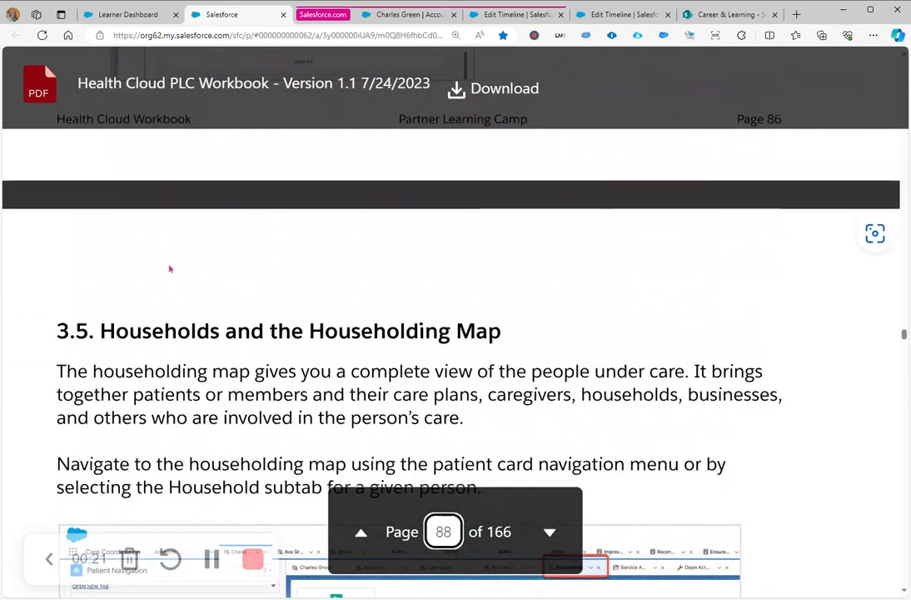
pyautogui.scroll(20, 170, 268)
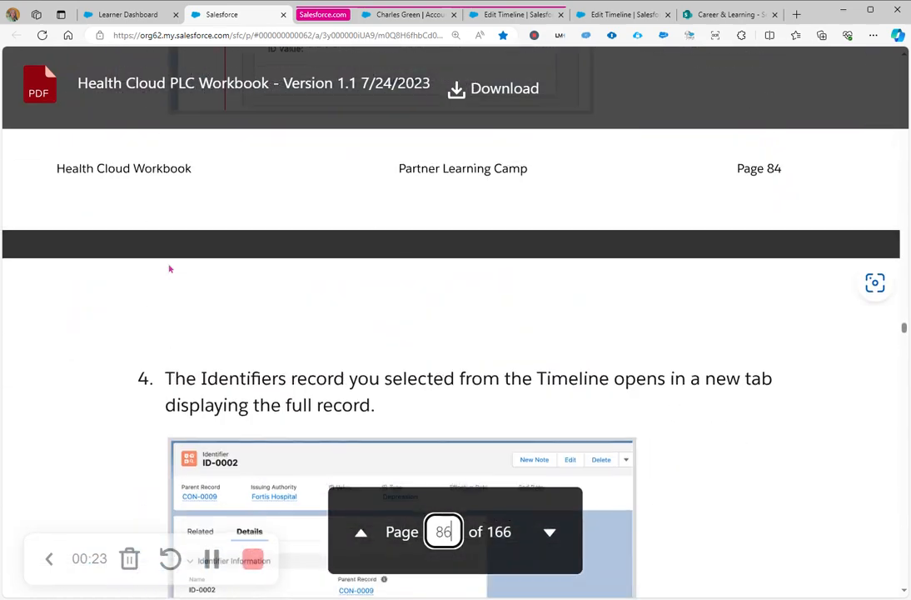
pyautogui.scroll(20, 169, 269)
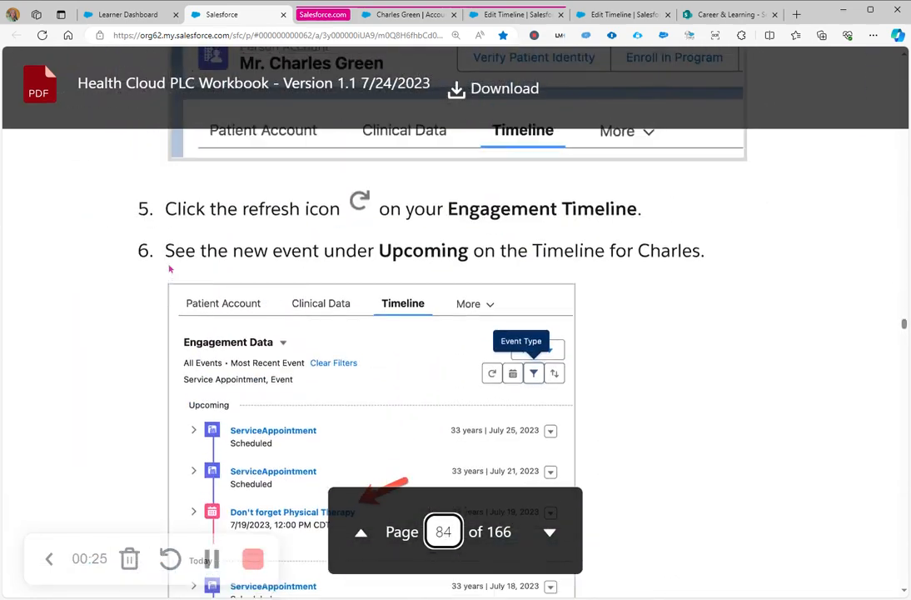
pyautogui.scroll(15, 170, 268)
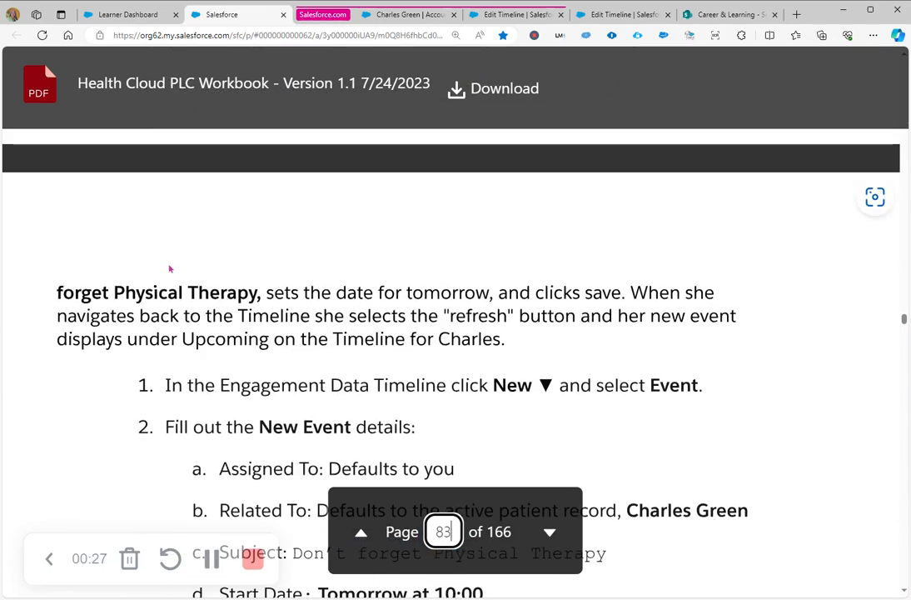
pyautogui.scroll(-1, 169, 268)
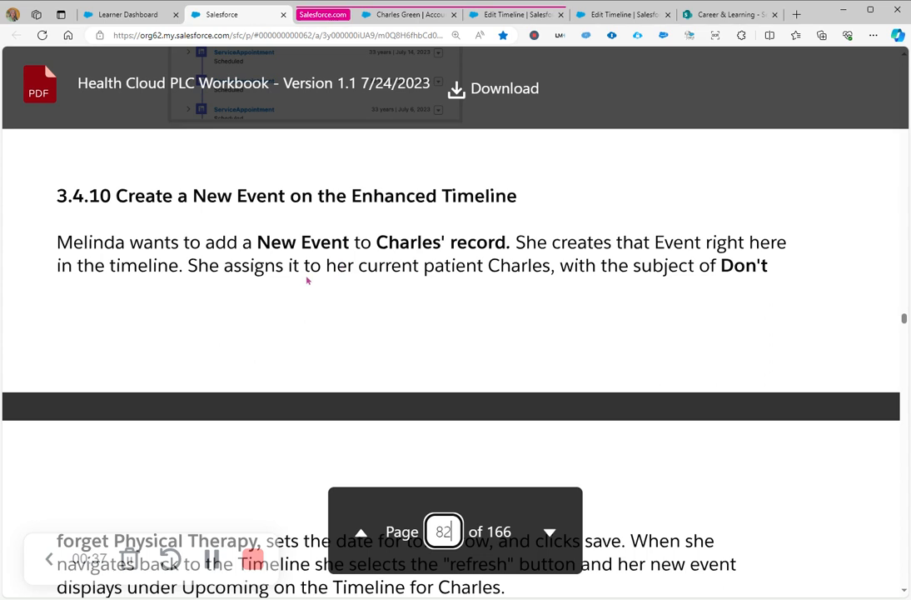
pyautogui.scroll(-1, 360, 283)
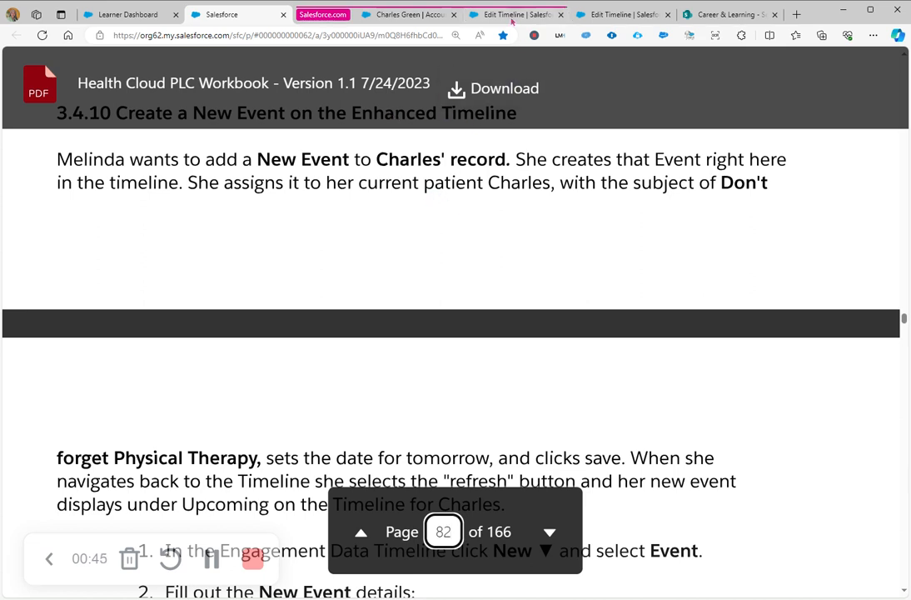
# View the Engagement Data timeline last modified Apr 2, 2024, 06:18 AM in Setup and show its related objects
pyautogui.click(610, 17)
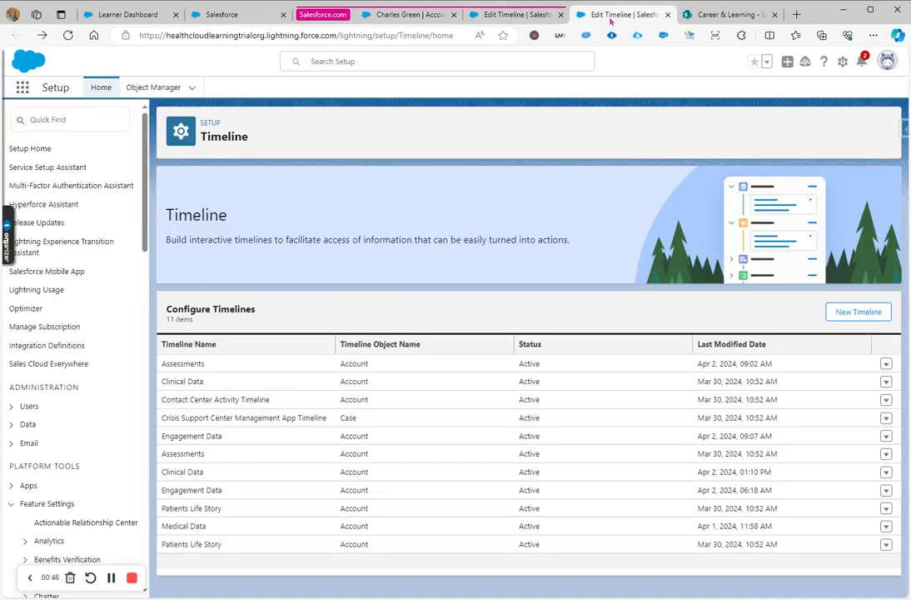
pyautogui.click(517, 14)
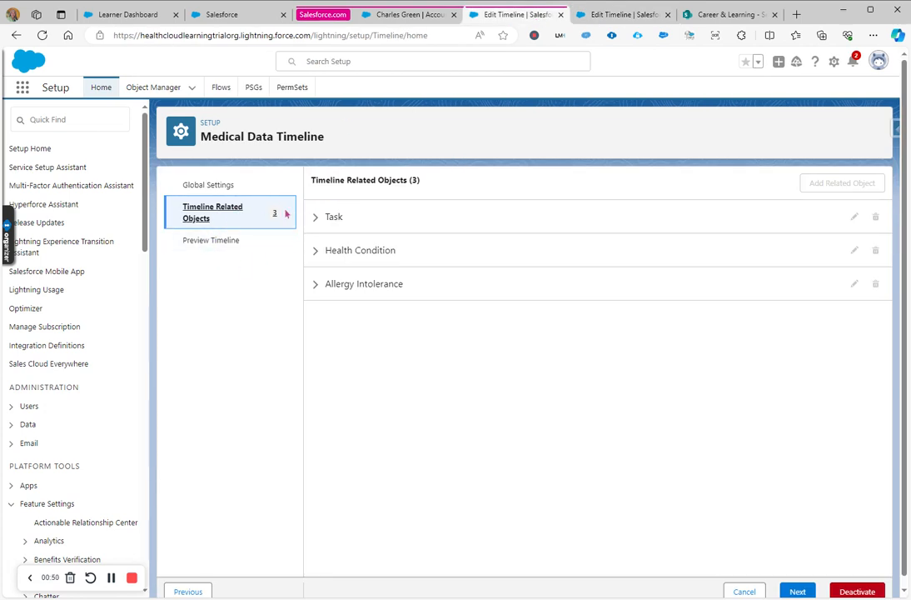
pyautogui.click(17, 36)
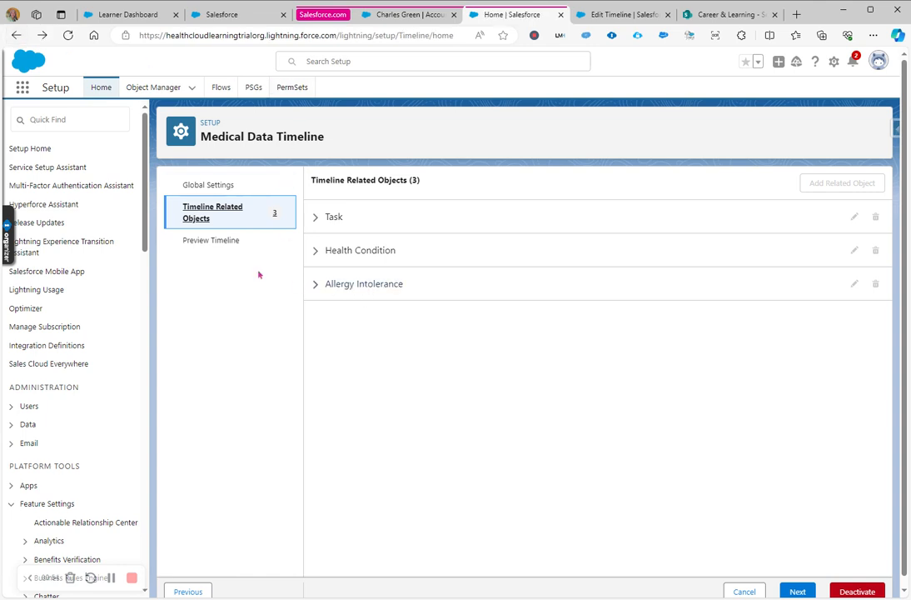
pyautogui.click(627, 14)
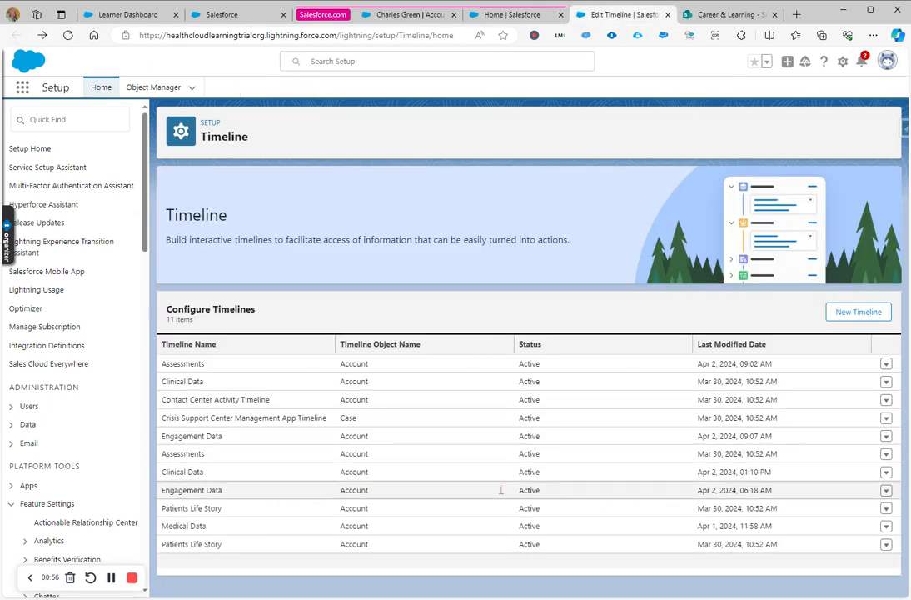
pyautogui.click(888, 490)
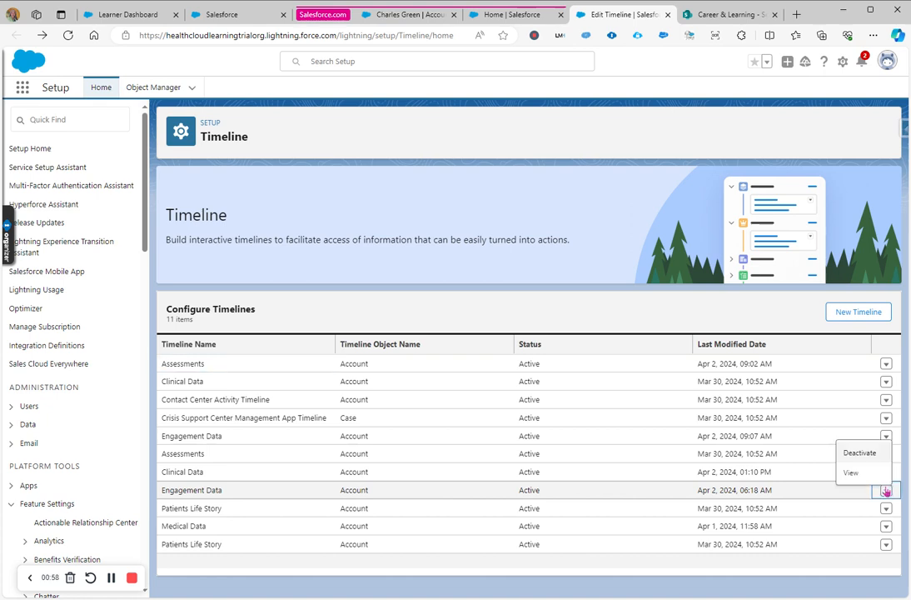
pyautogui.click(865, 476)
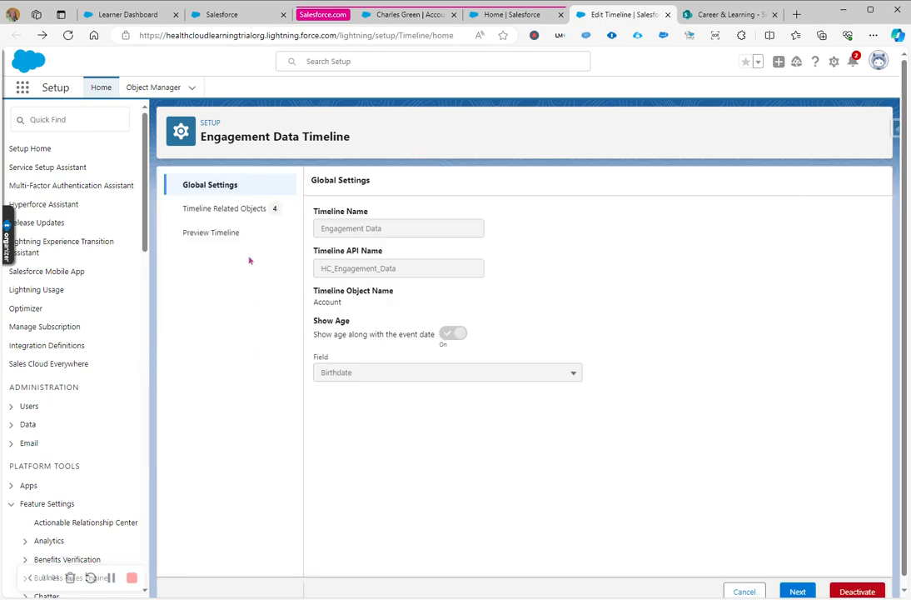
pyautogui.click(230, 208)
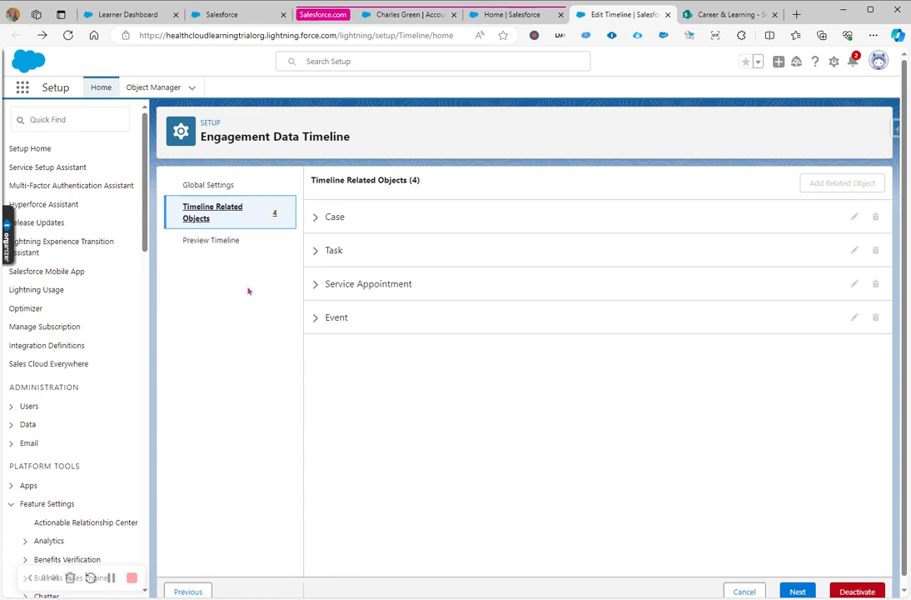
# Preview the Engagement Data timeline on the patient's account
pyautogui.click(212, 241)
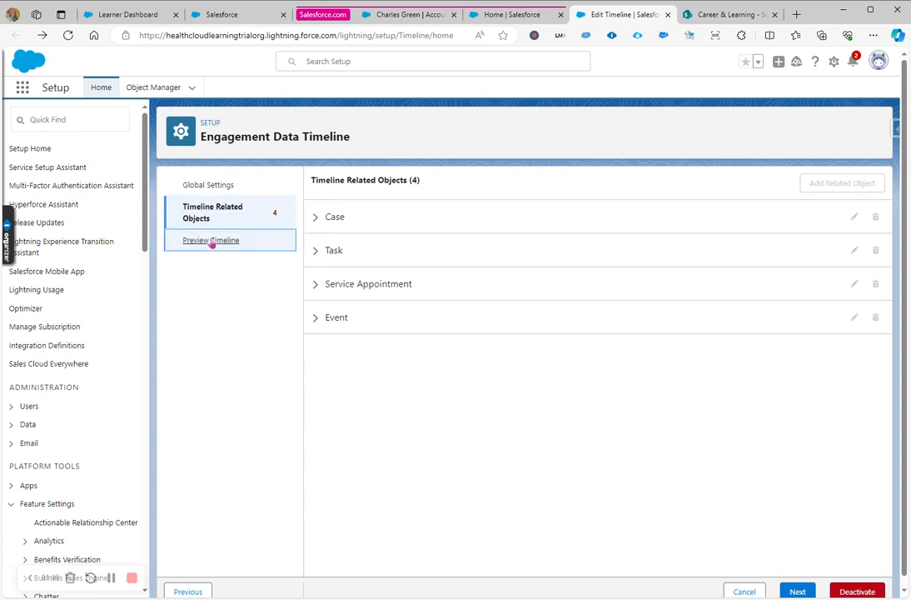
pyautogui.click(495, 229)
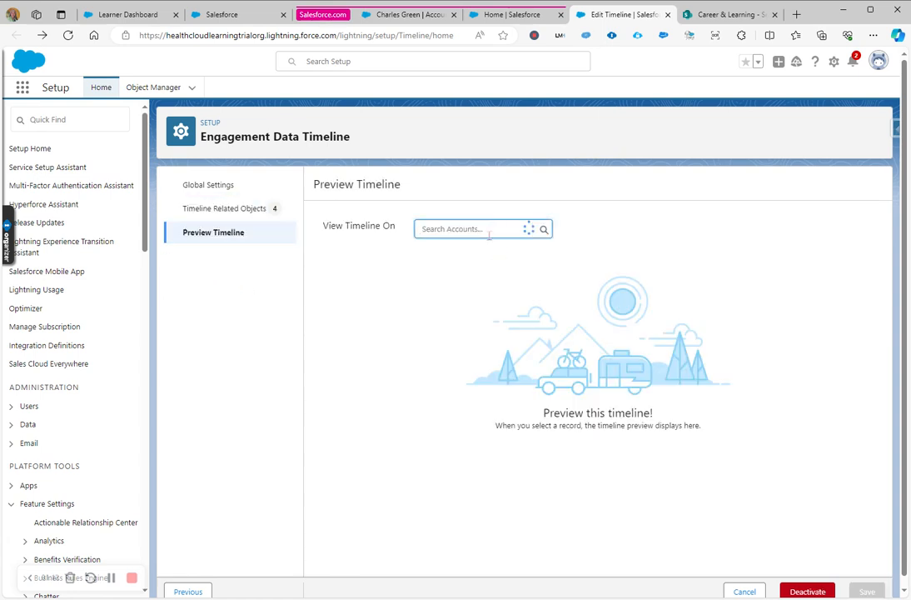
pyautogui.click(472, 277)
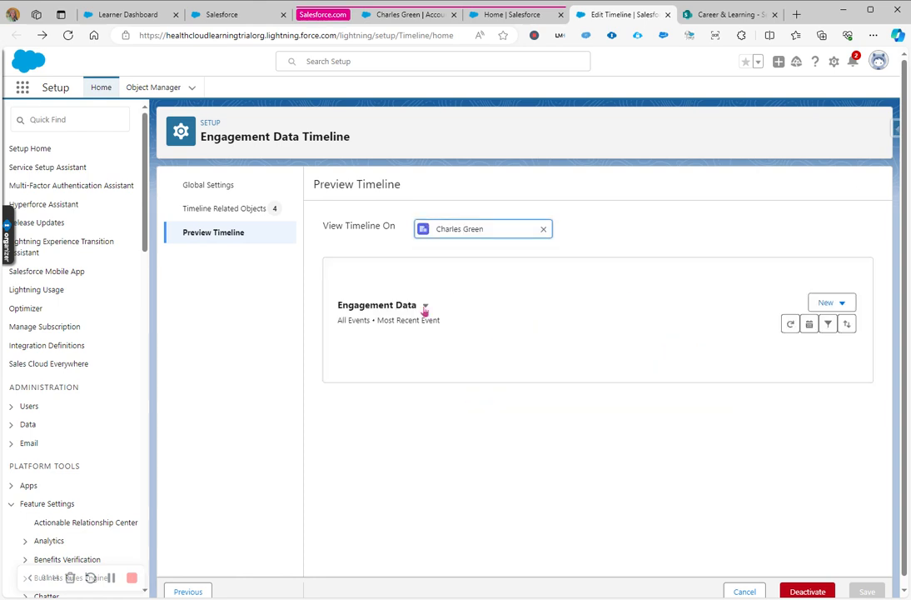
# Check which record types can be created and which event types can be filtered in the timeline preview
pyautogui.click(844, 302)
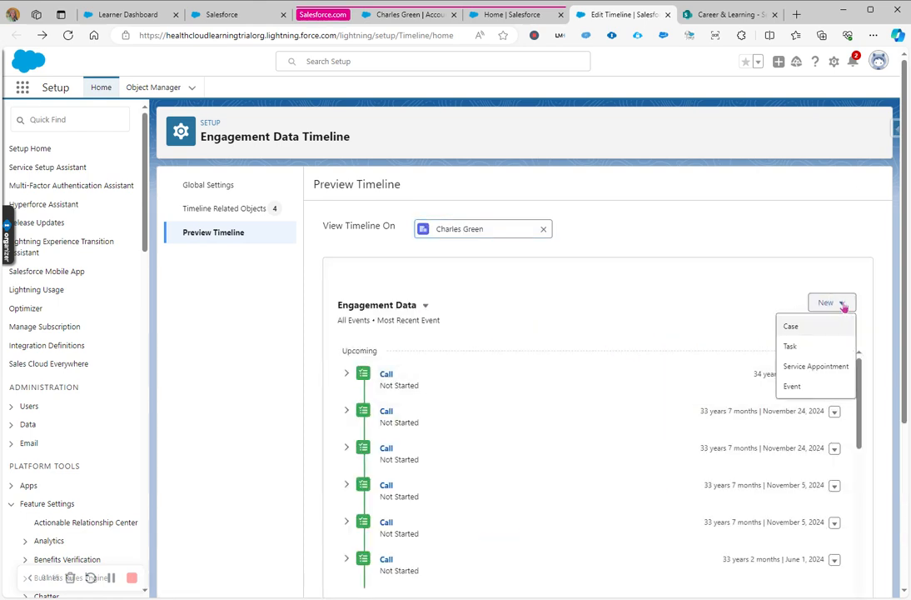
pyautogui.click(543, 311)
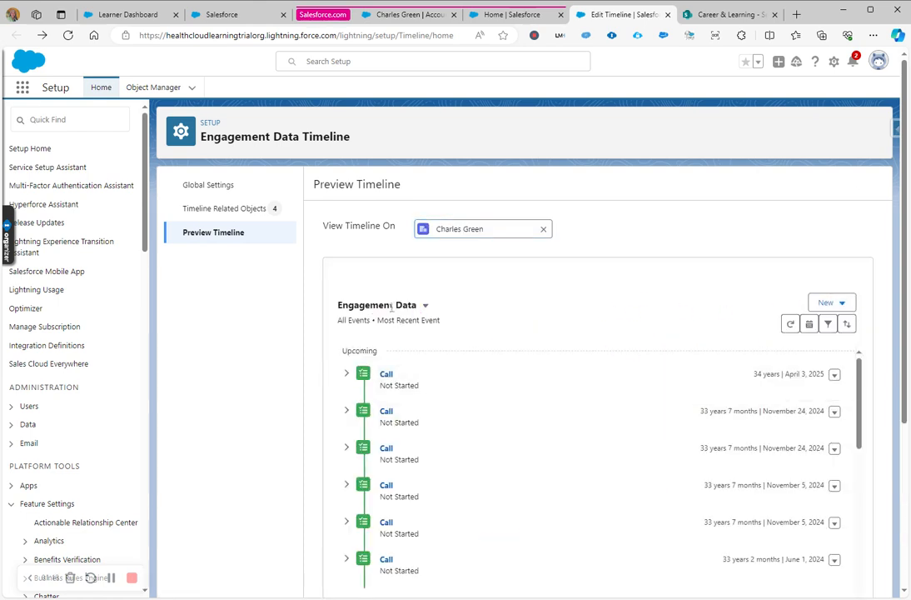
pyautogui.click(829, 303)
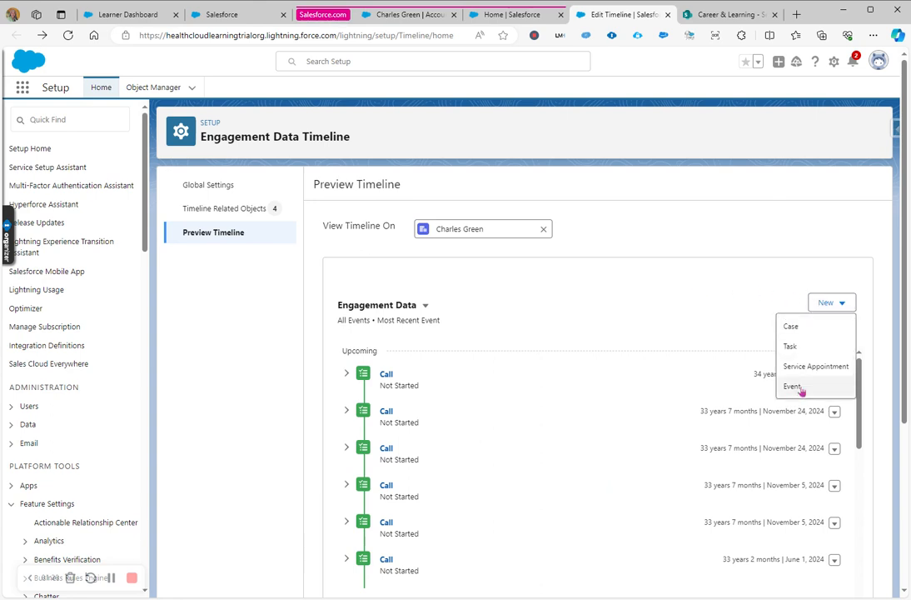
pyautogui.click(734, 324)
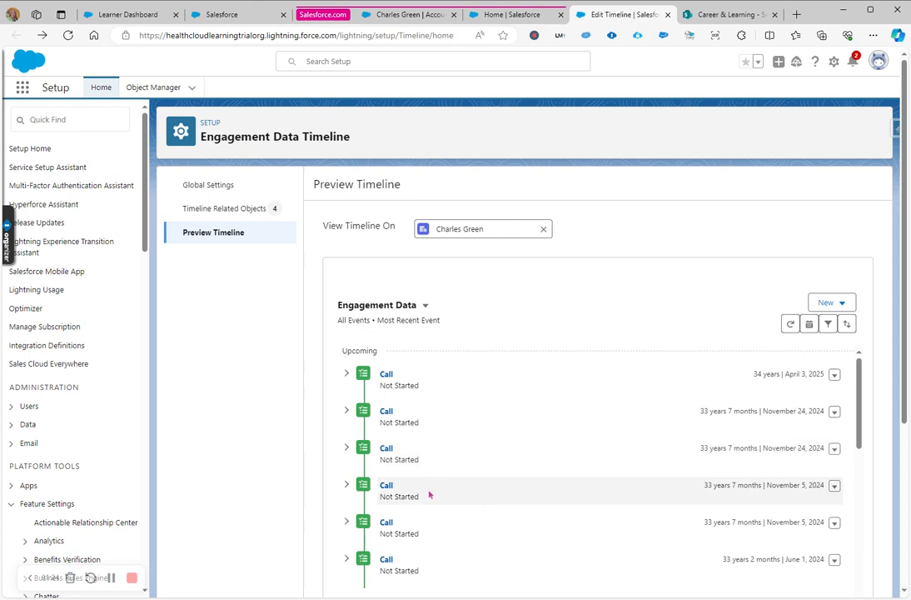
pyautogui.click(425, 307)
pyautogui.click(482, 337)
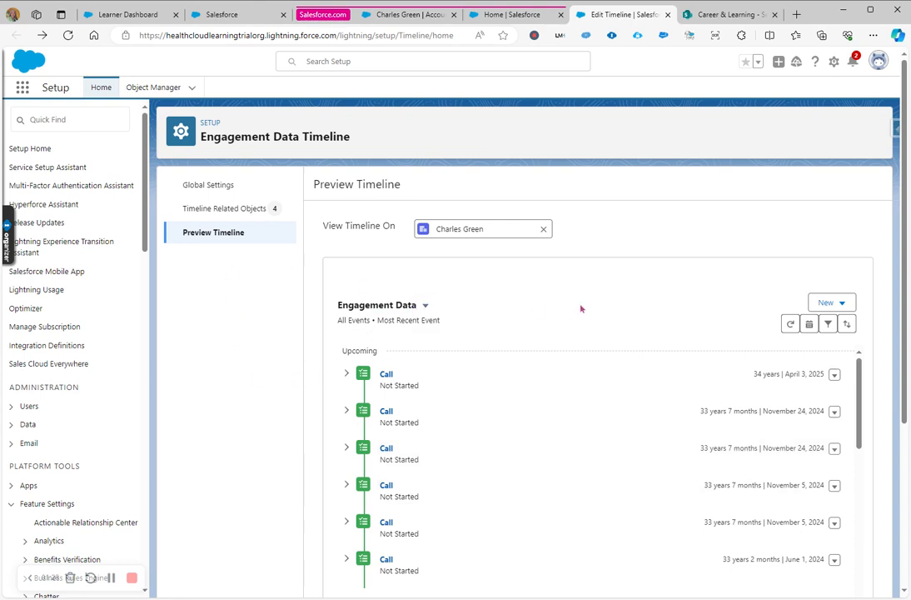
pyautogui.click(844, 305)
pyautogui.click(829, 325)
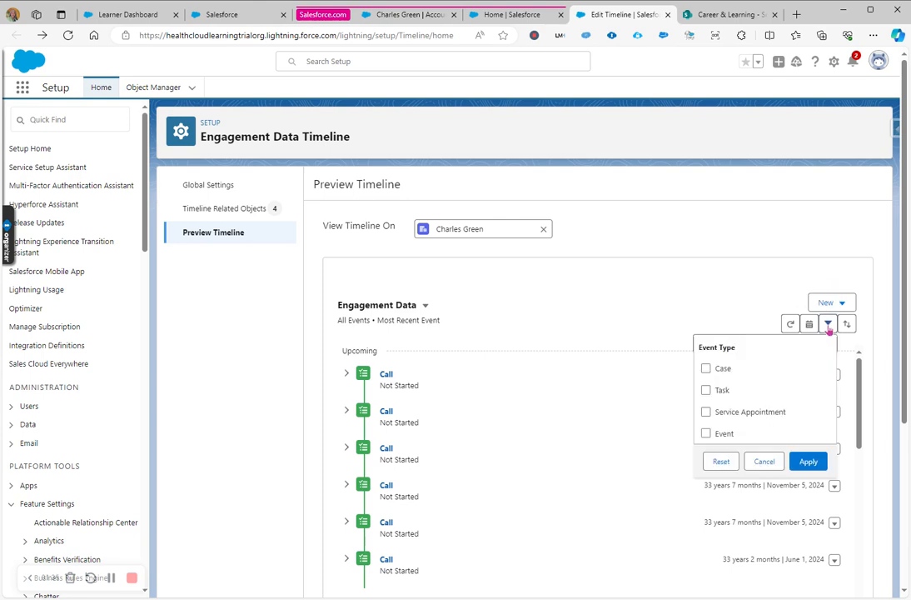
pyautogui.click(759, 462)
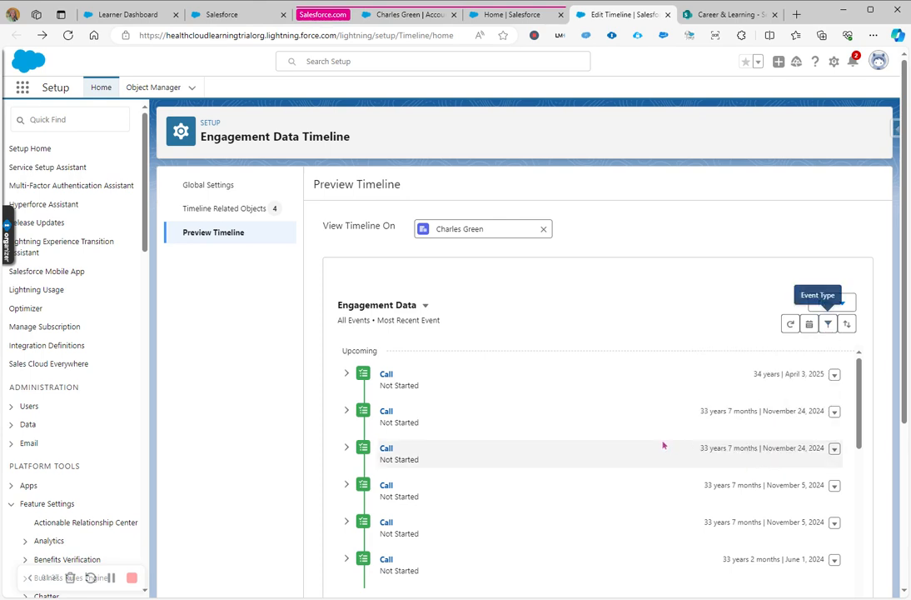
# Read the workbook's instructions for filling out the new event's details on the Engagement Data timeline
pyautogui.click(228, 16)
pyautogui.scroll(-3, 282, 295)
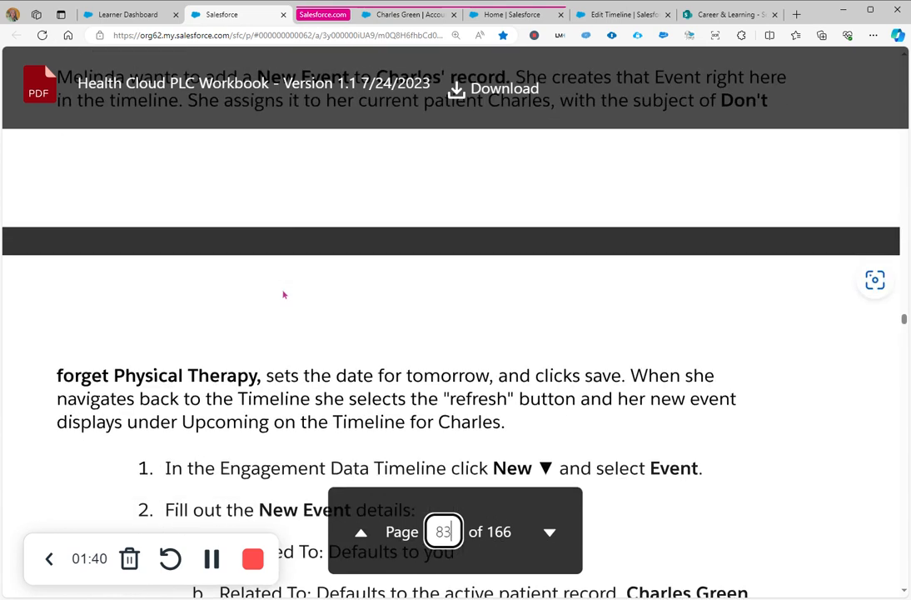
pyautogui.scroll(-2, 285, 297)
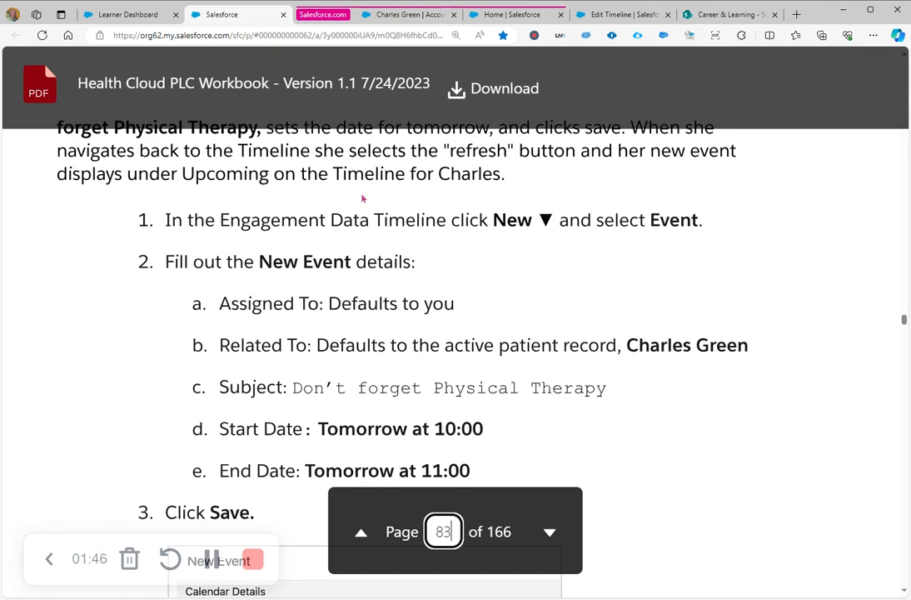
pyautogui.scroll(6, 416, 180)
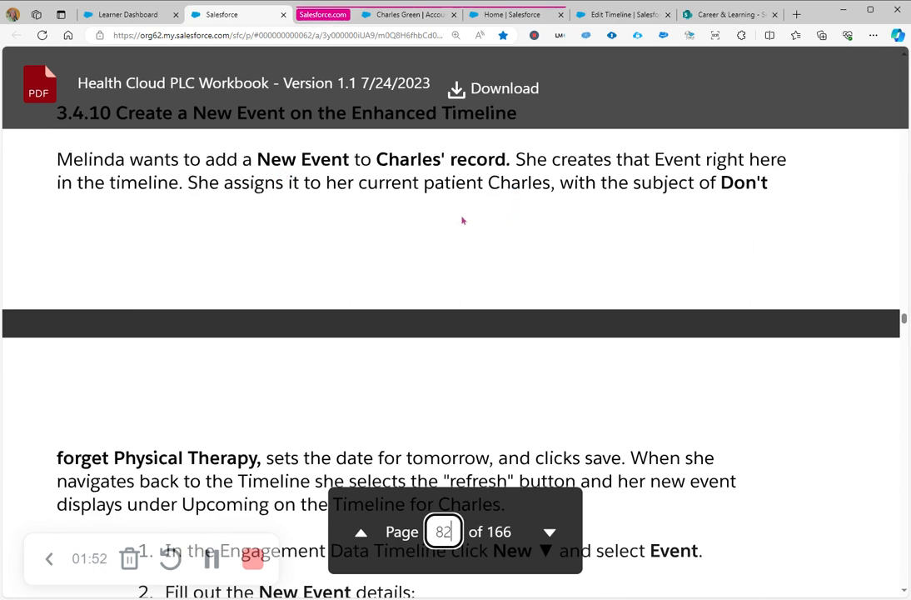
pyautogui.scroll(-6, 431, 217)
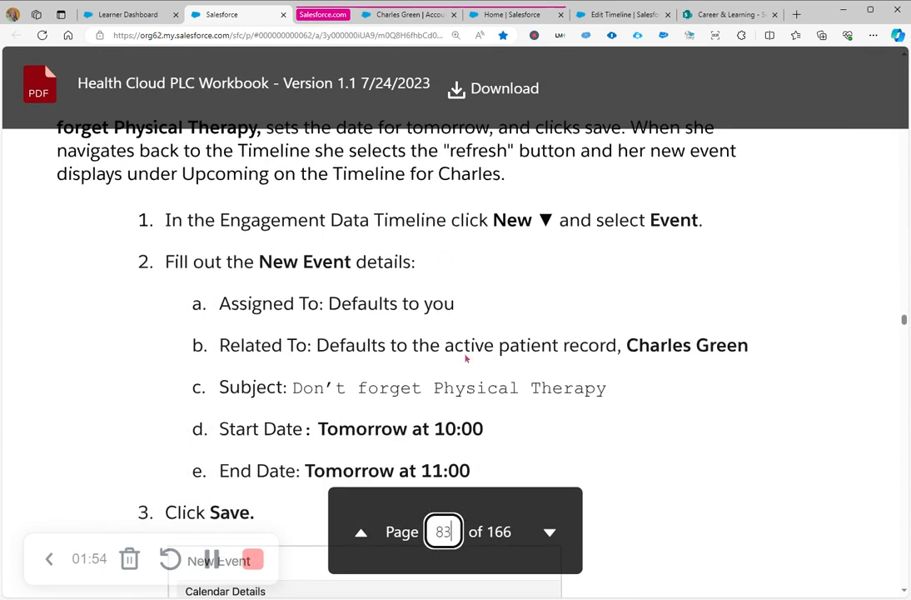
# Check which record types can be created from the Engagement Data timeline on the patient's record
pyautogui.click(407, 15)
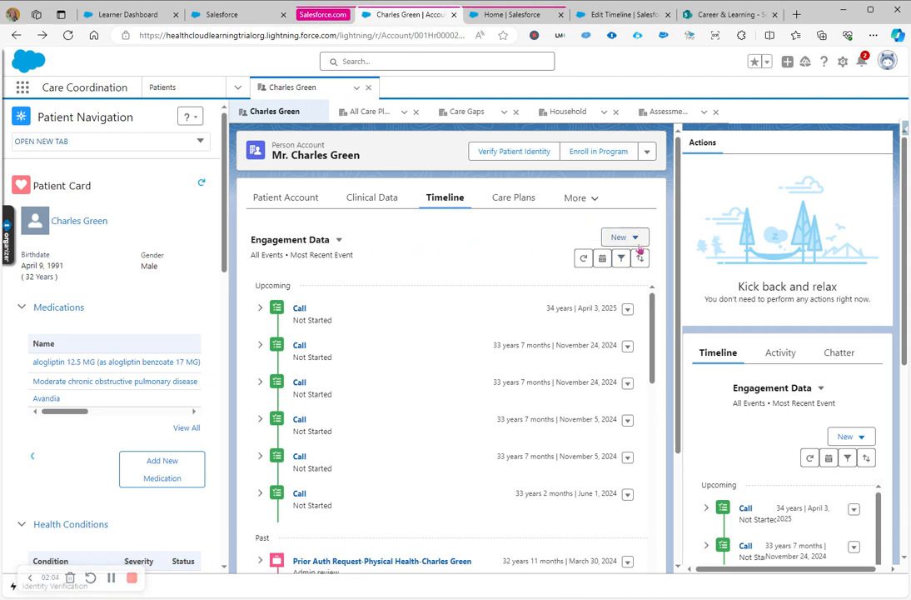
pyautogui.click(626, 237)
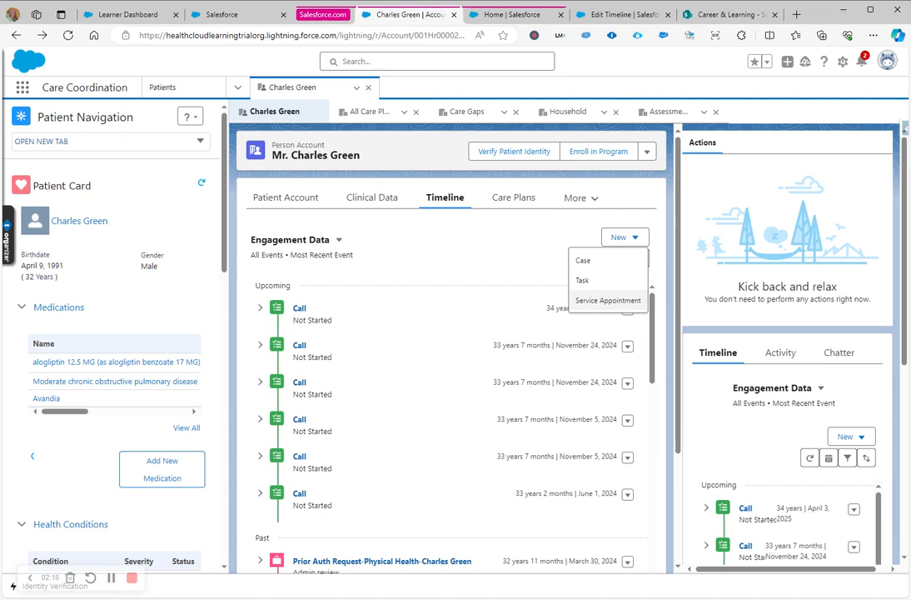
# Examine the Event related object's configuration in the Engagement Data timeline setup, and return to the patient's record
pyautogui.click(625, 14)
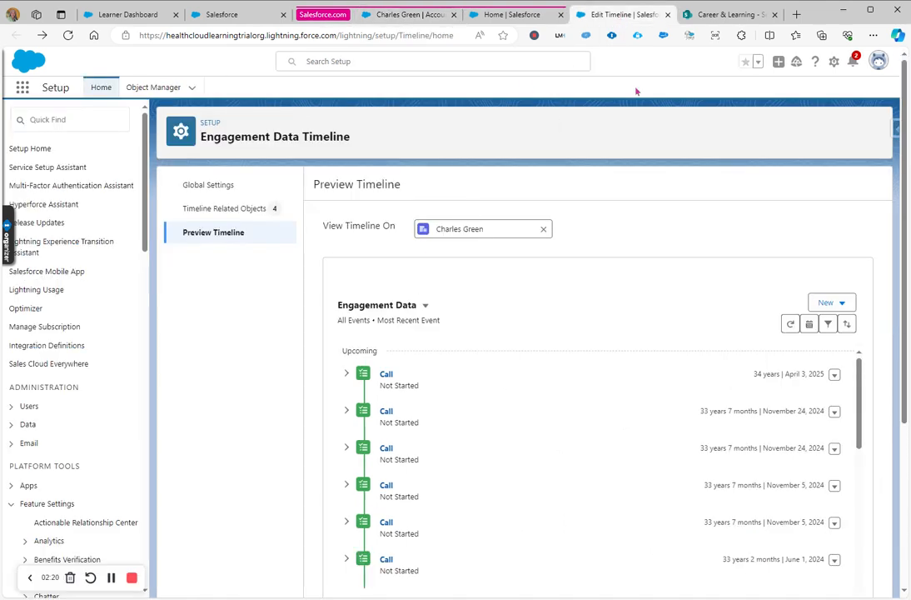
pyautogui.click(216, 208)
pyautogui.click(316, 319)
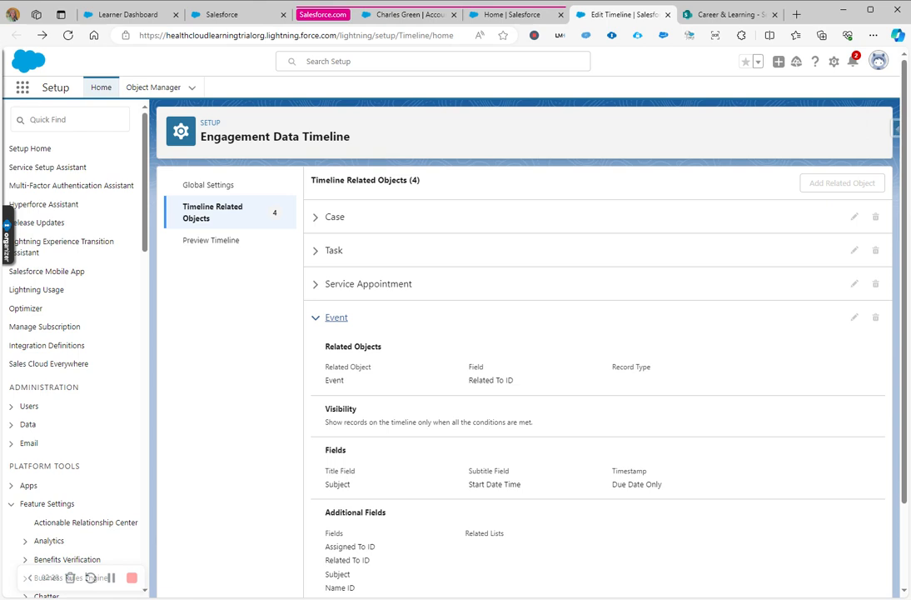
pyautogui.click(392, 16)
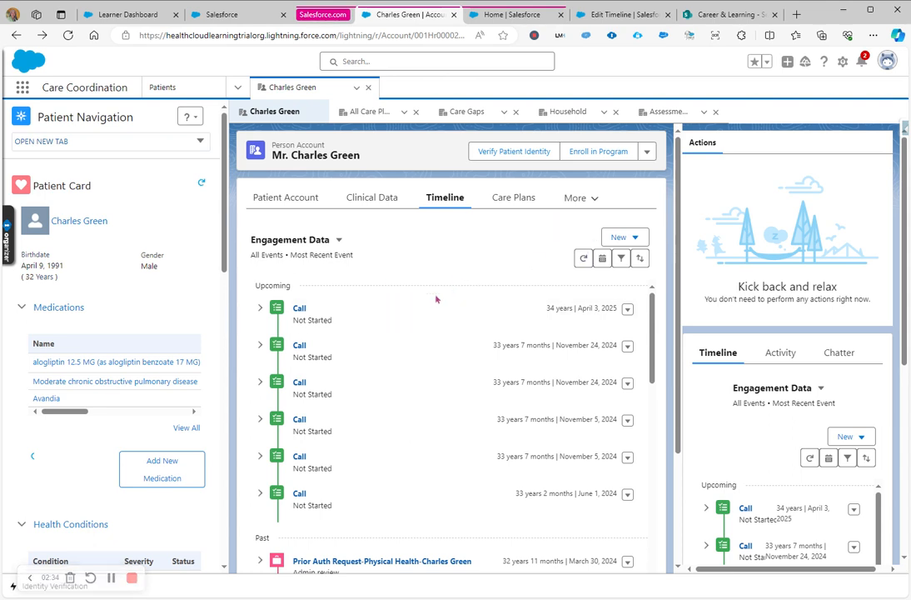
# Return from the Engagement Data timeline setup to the list of configured timelines, and reread the workbook's new event instructions
pyautogui.click(498, 15)
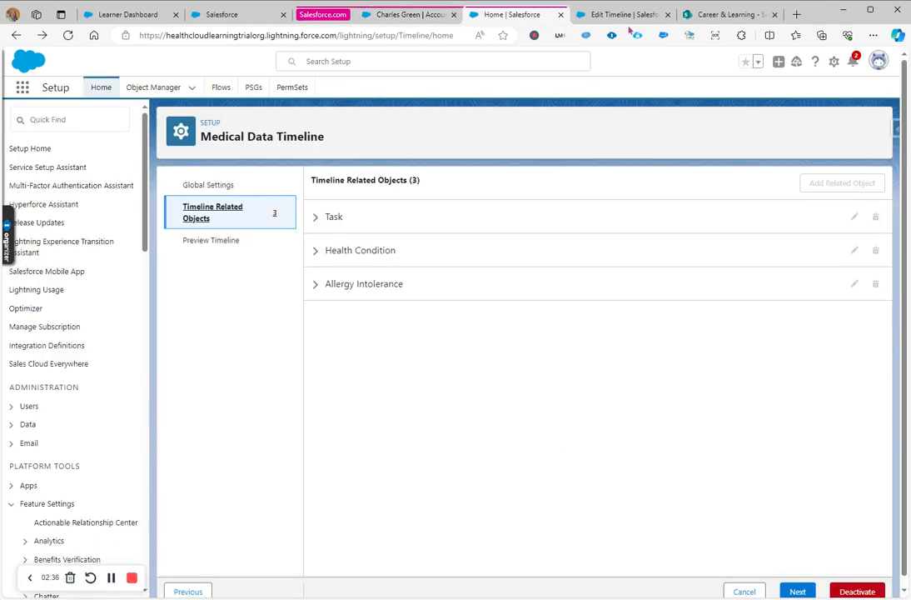
pyautogui.click(623, 15)
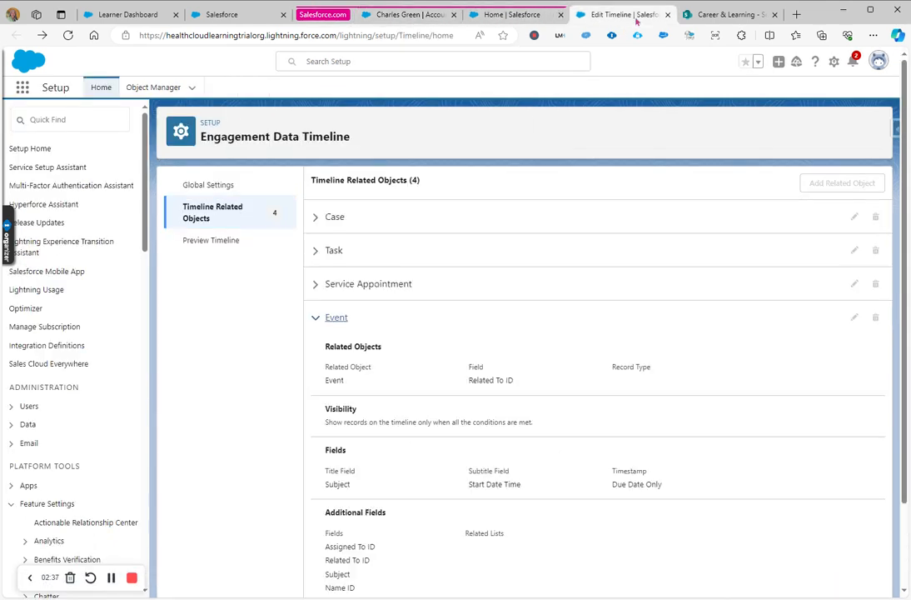
pyautogui.click(43, 36)
pyautogui.click(13, 37)
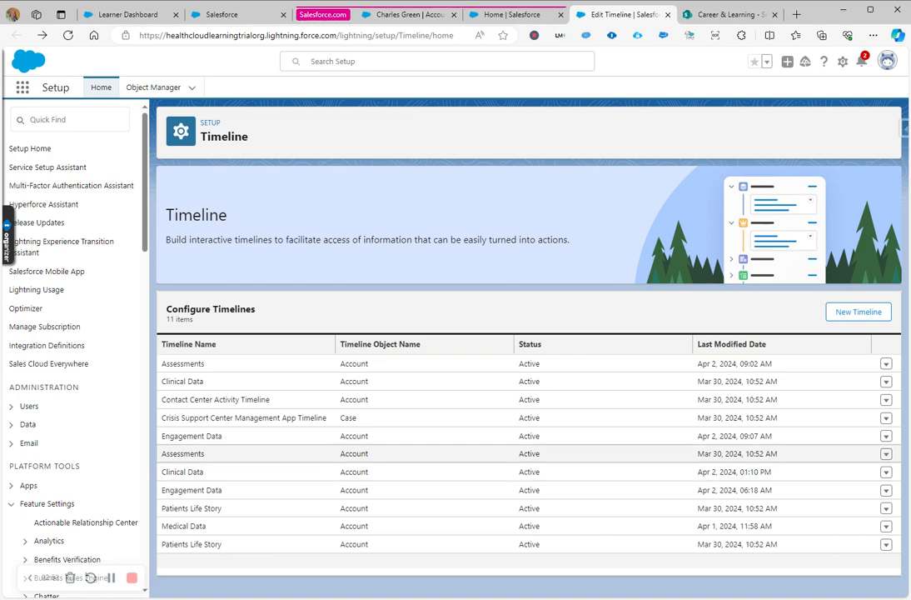
pyautogui.click(221, 15)
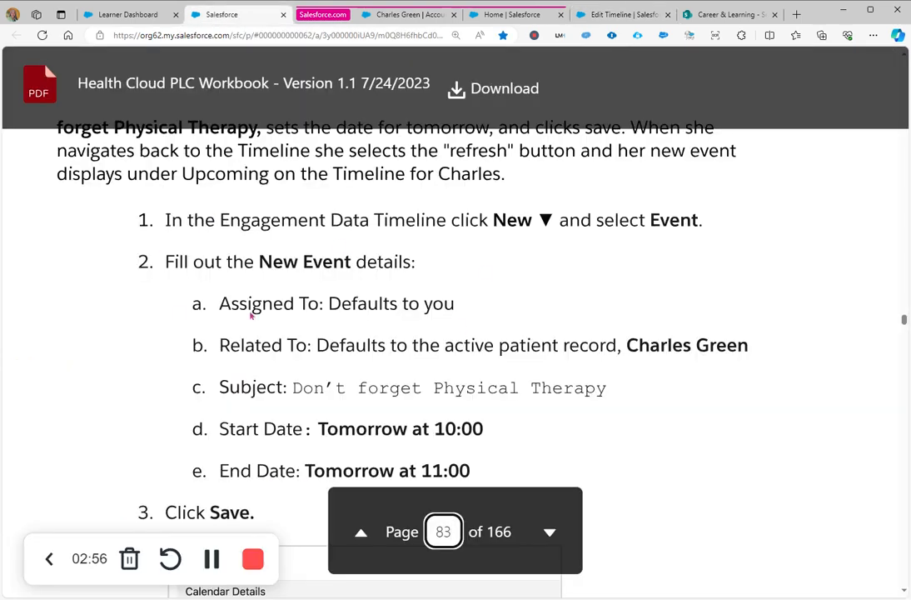
pyautogui.click(612, 16)
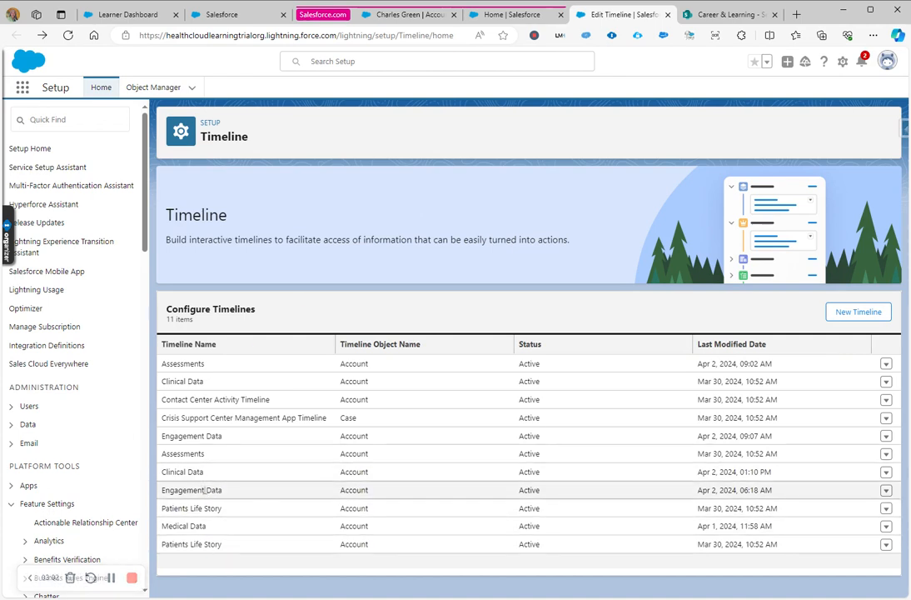
# Compare the duplicate Assessments, Clinical Data and Engagement Data entries in the list of configured timelines
pyautogui.click(171, 361)
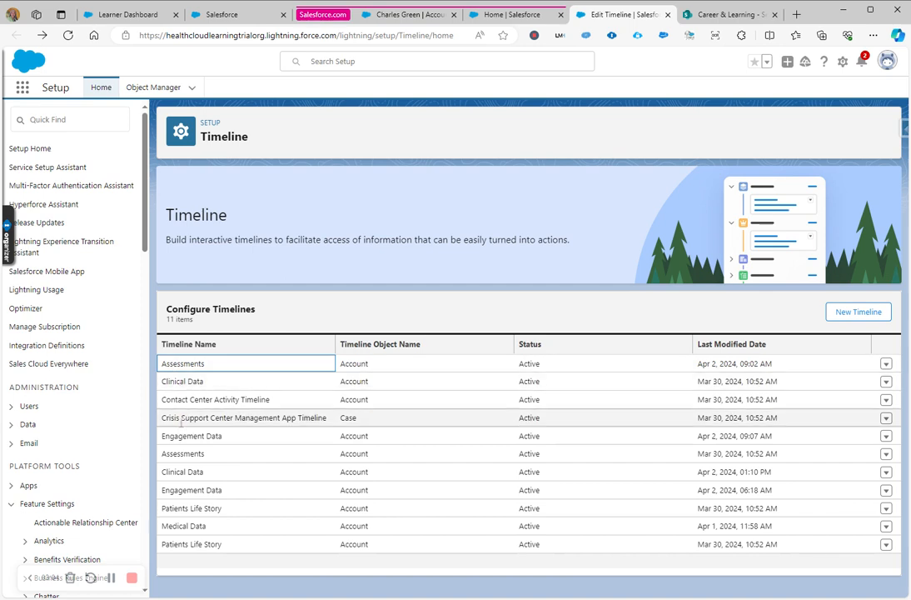
pyautogui.click(170, 454)
pyautogui.click(188, 386)
pyautogui.click(190, 473)
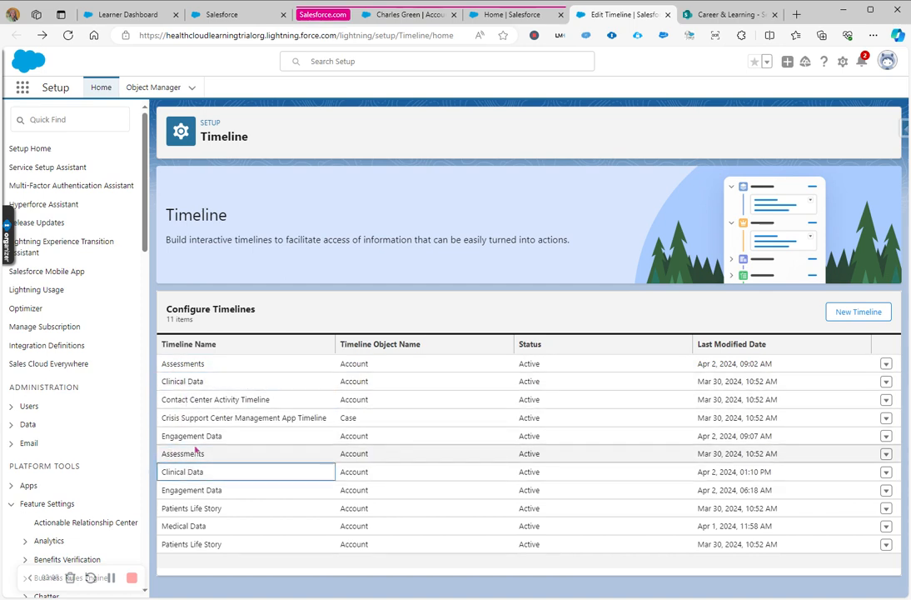
pyautogui.click(194, 437)
pyautogui.click(193, 491)
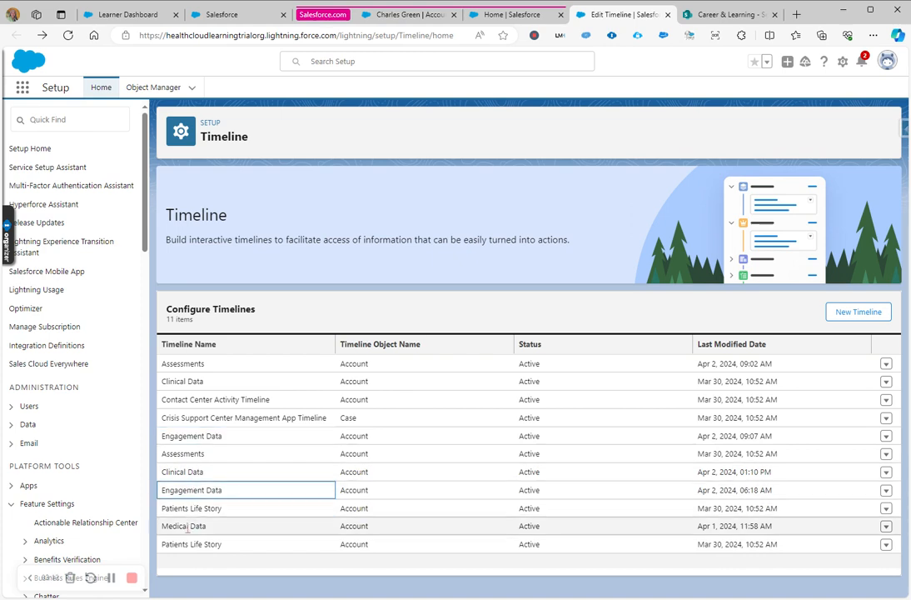
# Show the Medical Data timeline on the patient's record and locate its entry in the list of configured timelines
pyautogui.click(416, 14)
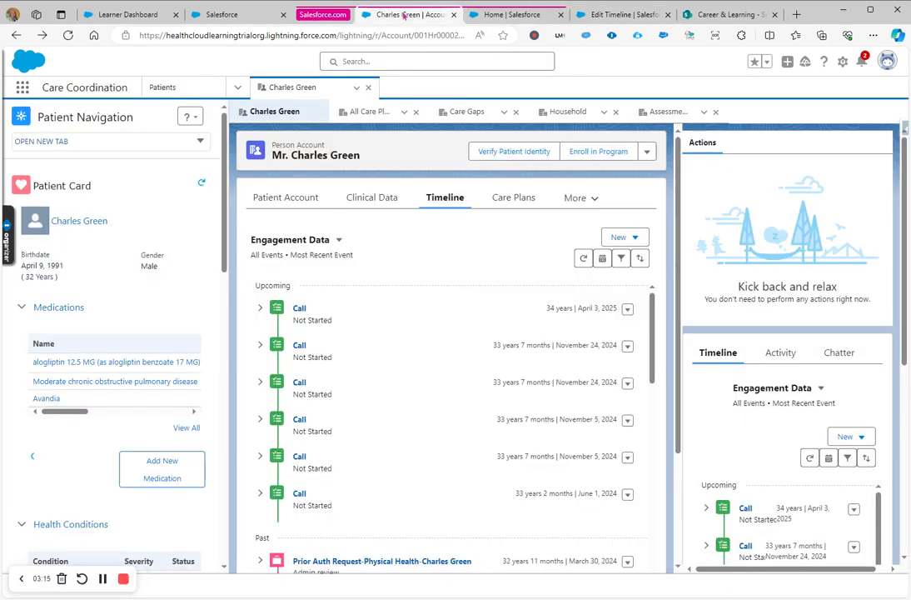
pyautogui.click(339, 239)
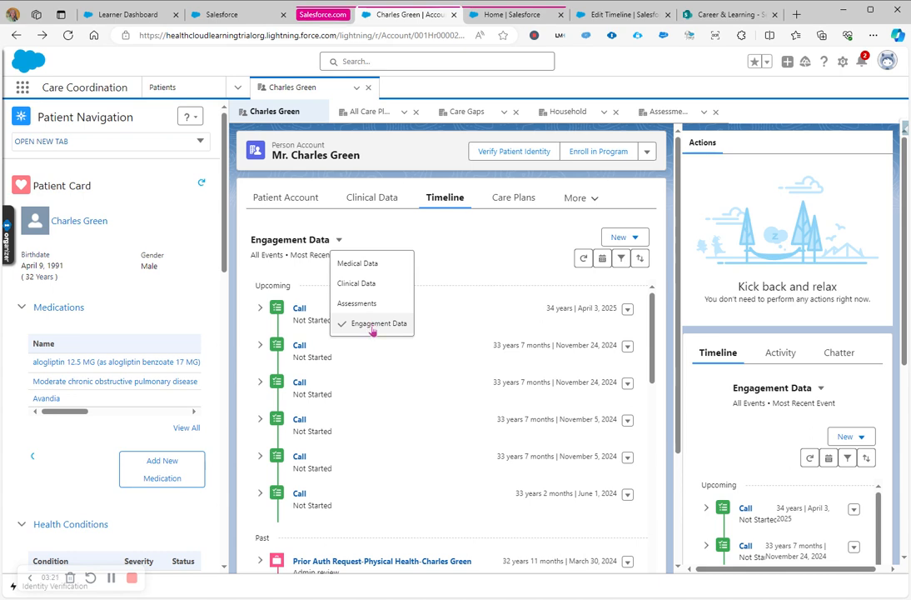
pyautogui.click(360, 265)
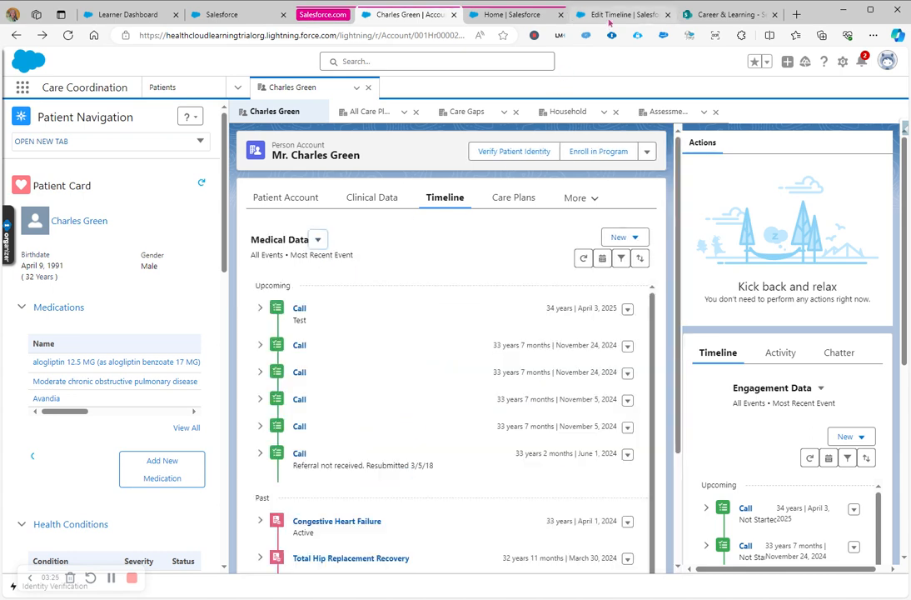
pyautogui.click(609, 20)
pyautogui.click(200, 525)
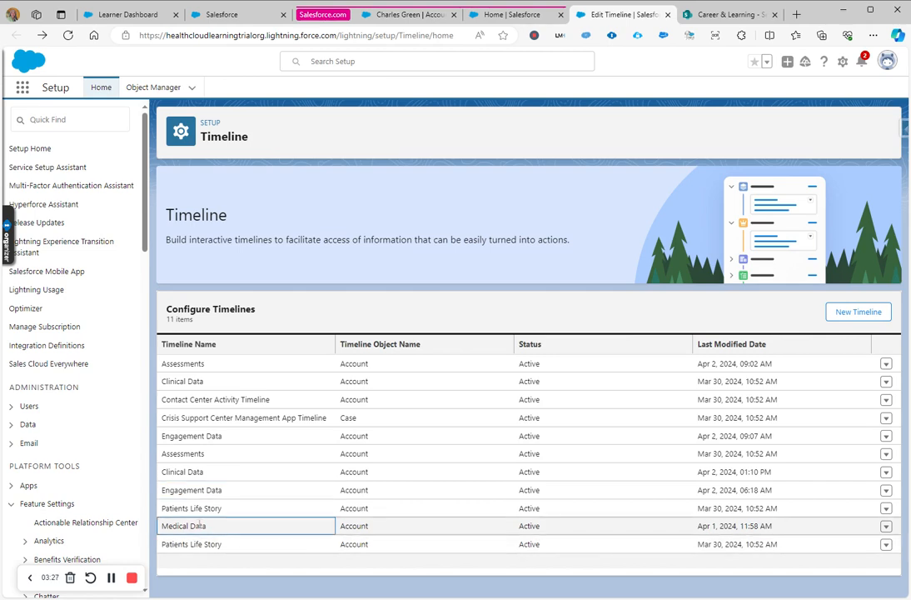
# Recheck the workbook, and view the global settings of the Assessments timeline last modified Apr 2, 2024, 09:02 AM
pyautogui.click(225, 20)
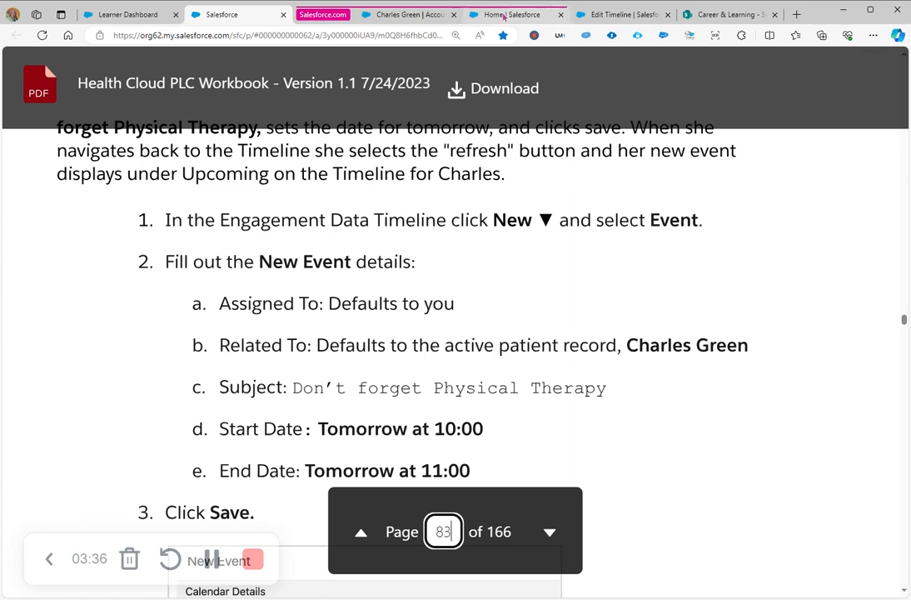
pyautogui.click(510, 14)
pyautogui.click(612, 14)
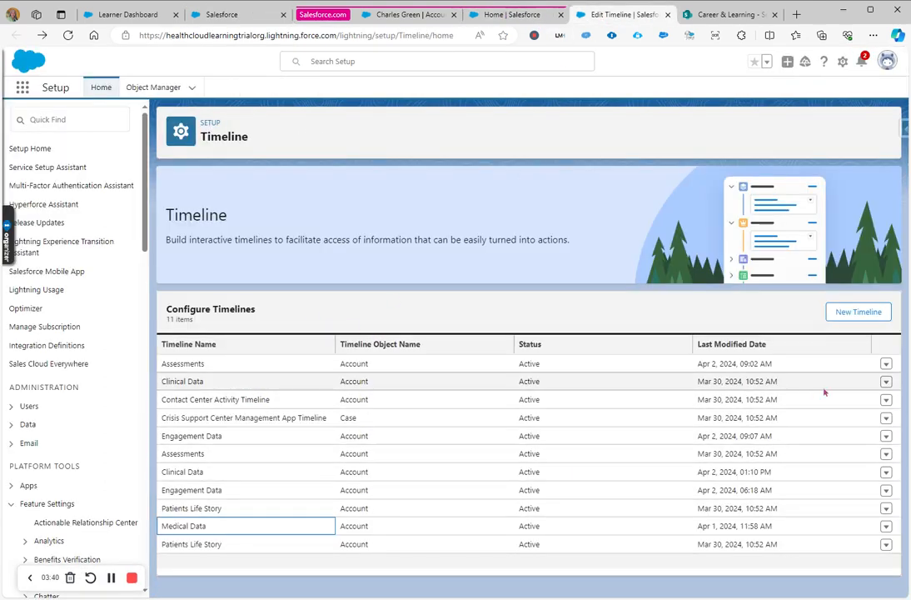
pyautogui.click(887, 365)
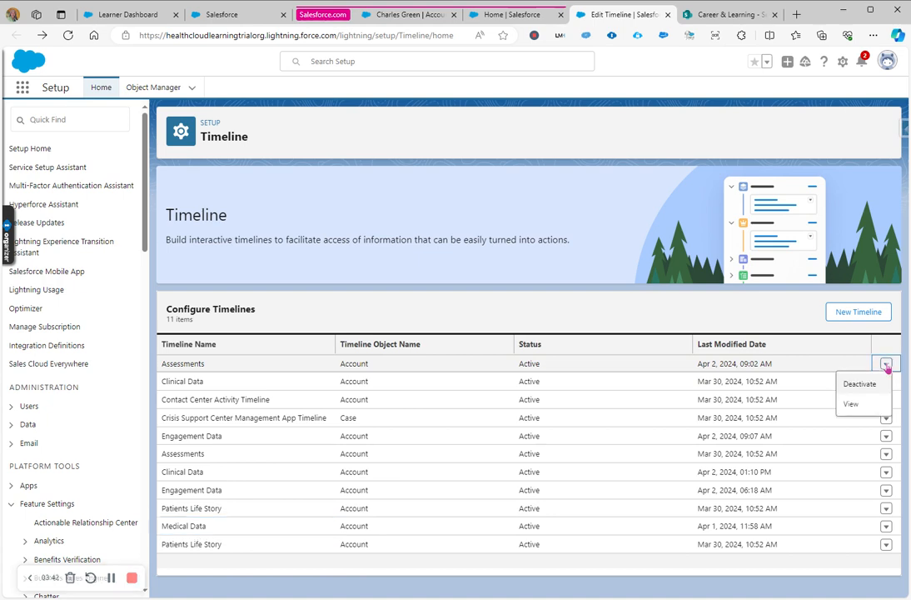
pyautogui.click(852, 404)
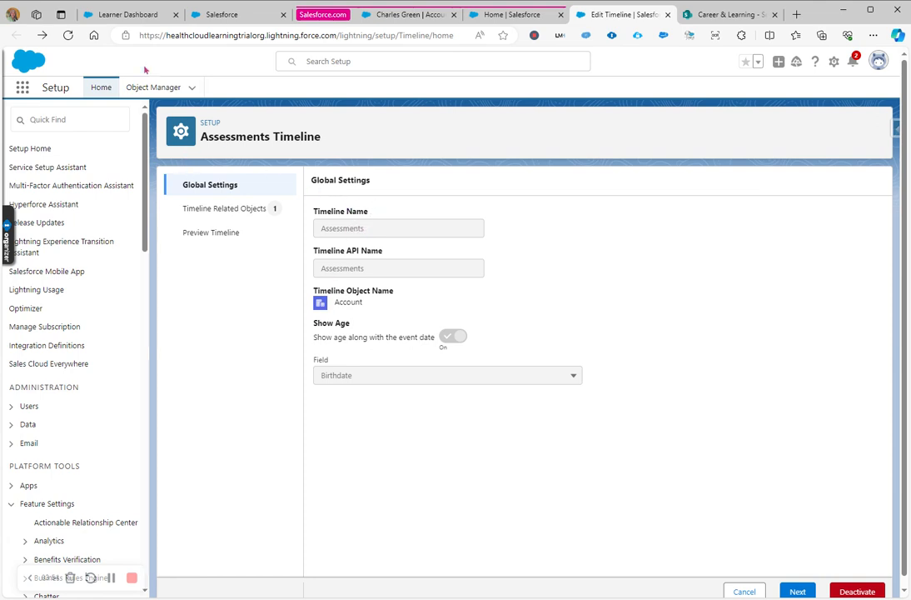
# View the global settings of the other Assessments timeline, last modified Mar 30, 2024, to compare its API name, and leave it
pyautogui.click(19, 36)
pyautogui.click(21, 38)
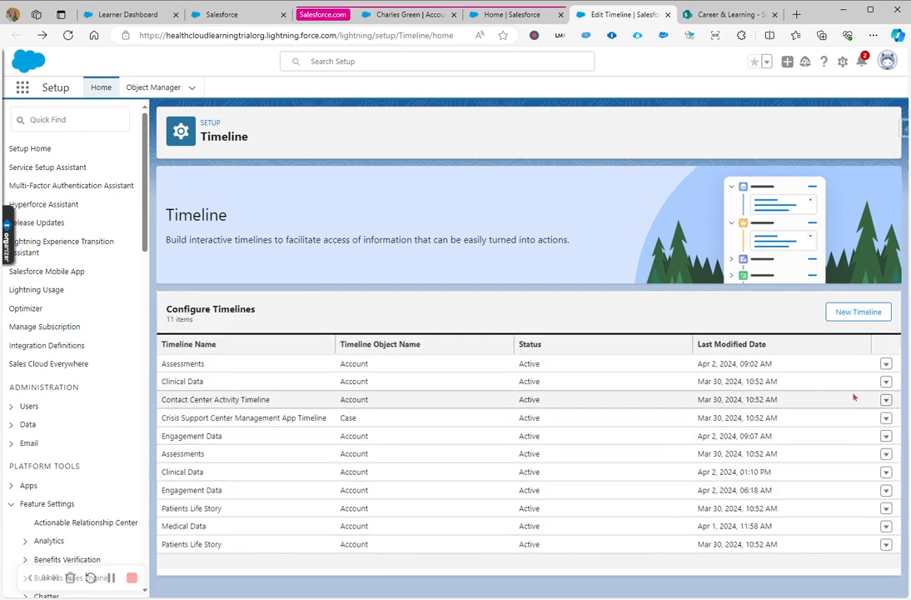
pyautogui.click(887, 457)
pyautogui.click(860, 438)
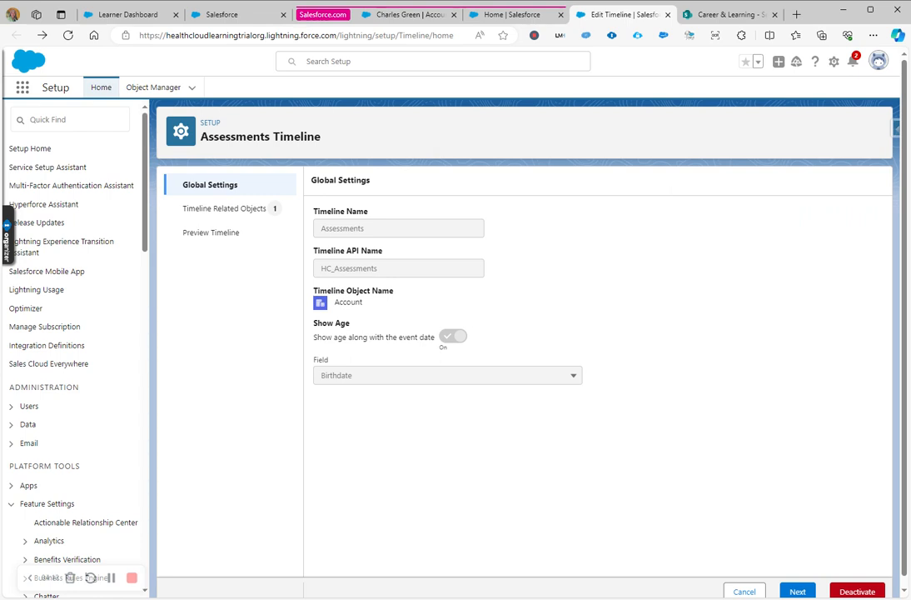
pyautogui.click(40, 35)
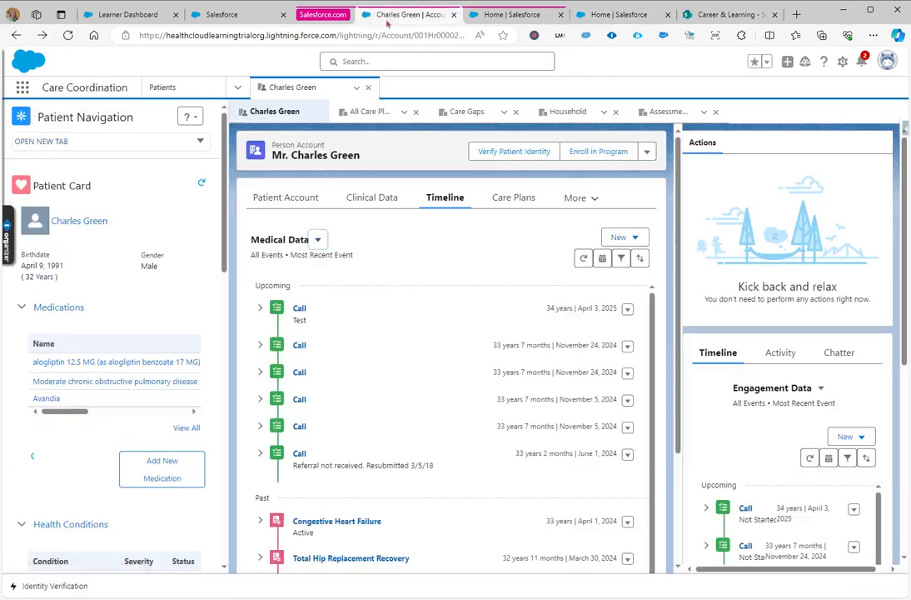
# Check which record types can be created from the Medical Data and Engagement Data timelines on the patient's record
pyautogui.click(406, 14)
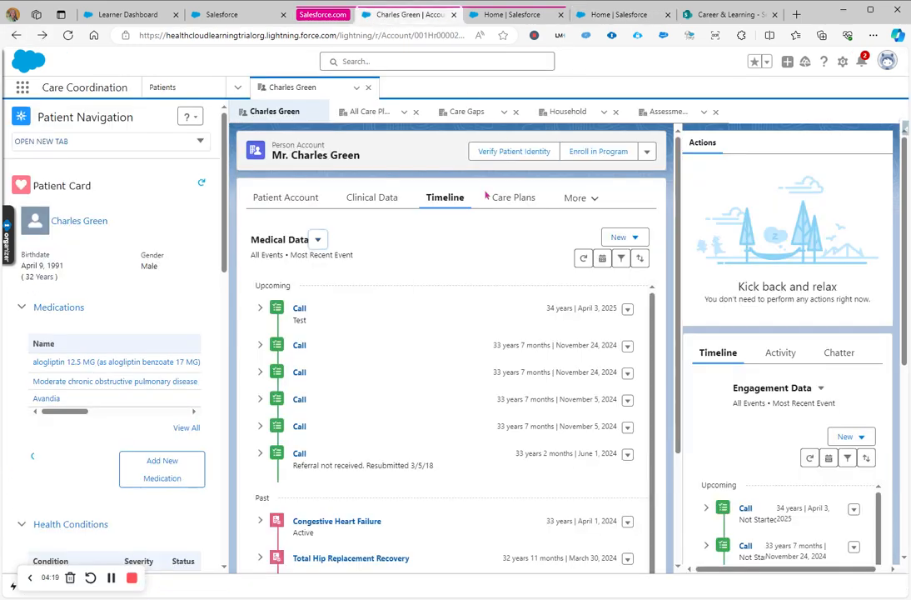
pyautogui.click(627, 237)
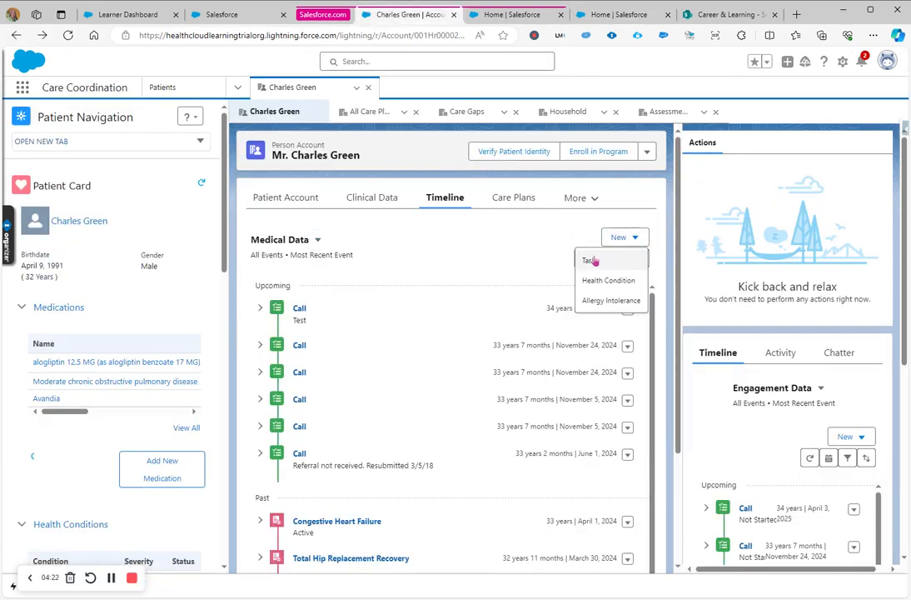
pyautogui.click(318, 239)
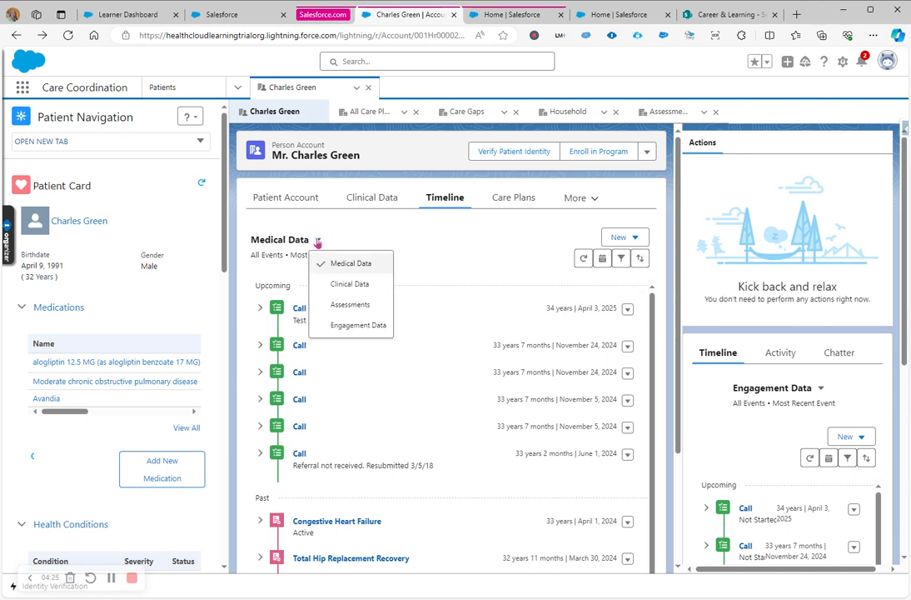
pyautogui.click(339, 325)
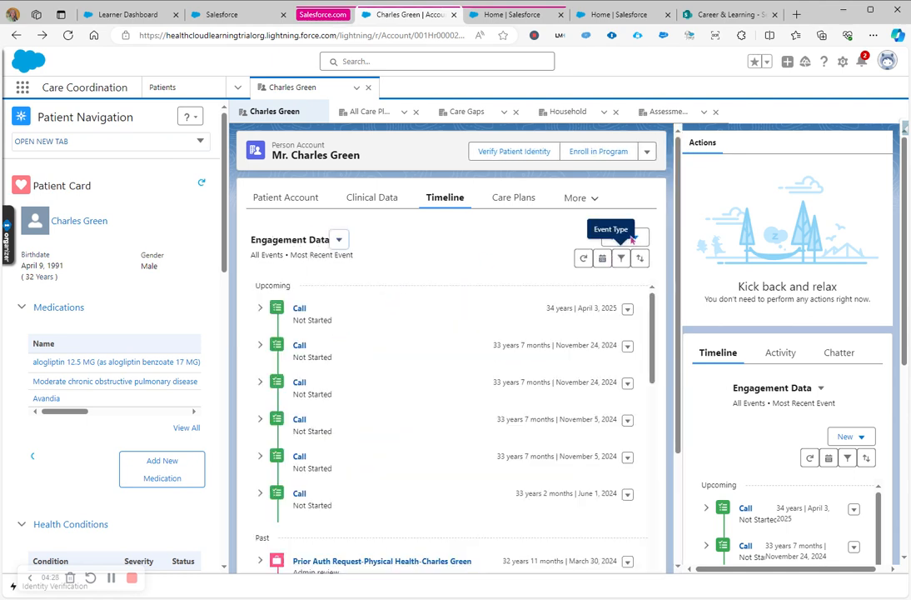
pyautogui.click(637, 239)
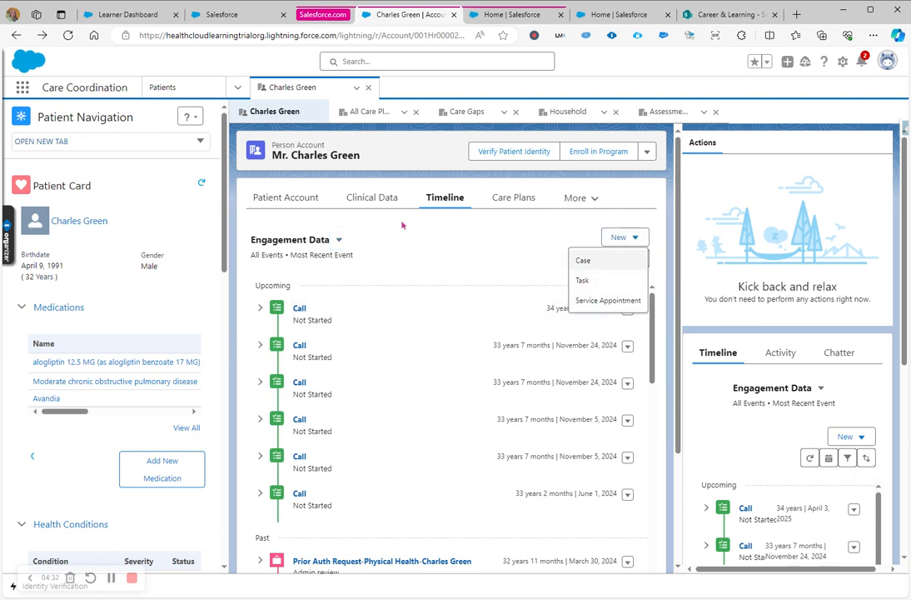
# Examine the API name and related objects of the Engagement Data timeline last modified Apr 2, 2024, 06:18 AM
pyautogui.click(512, 14)
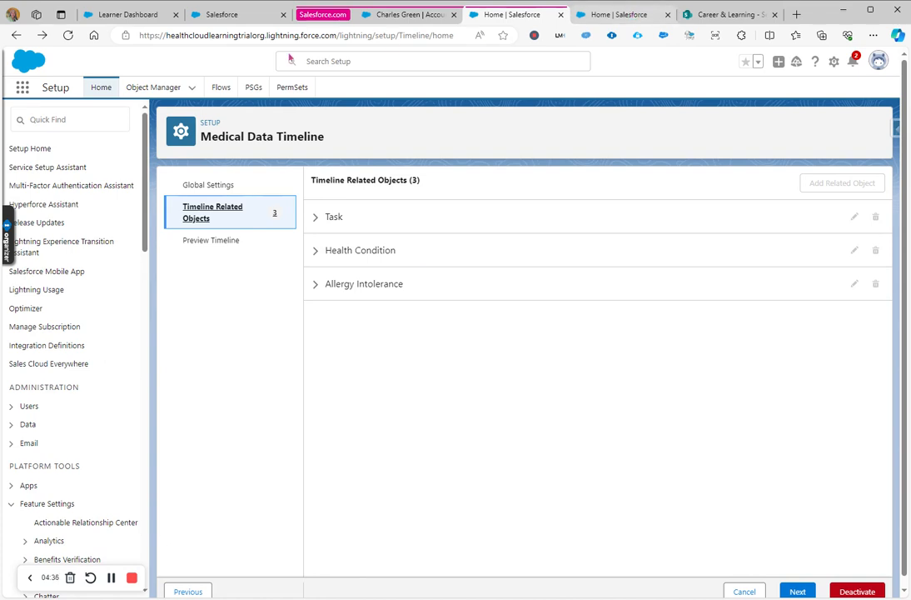
pyautogui.click(612, 15)
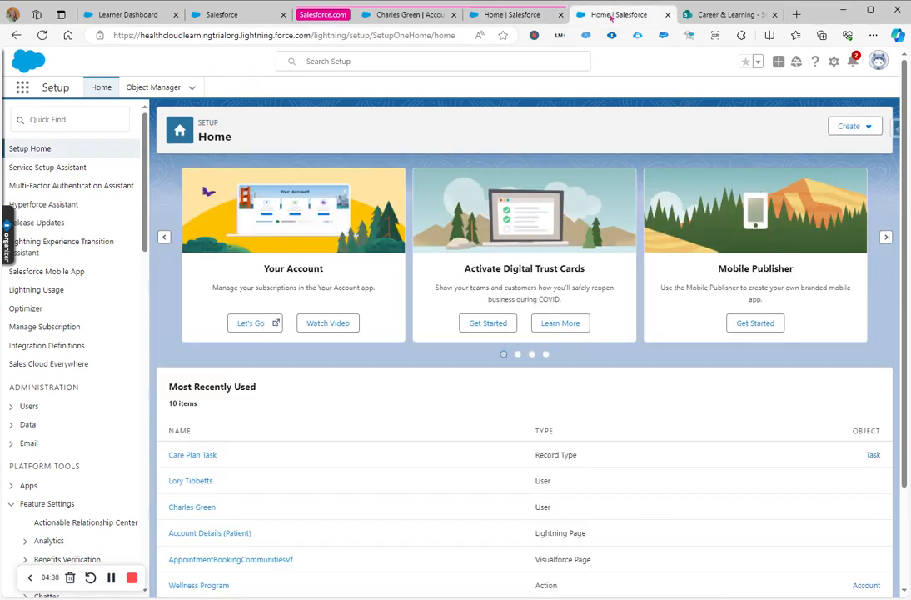
pyautogui.click(511, 16)
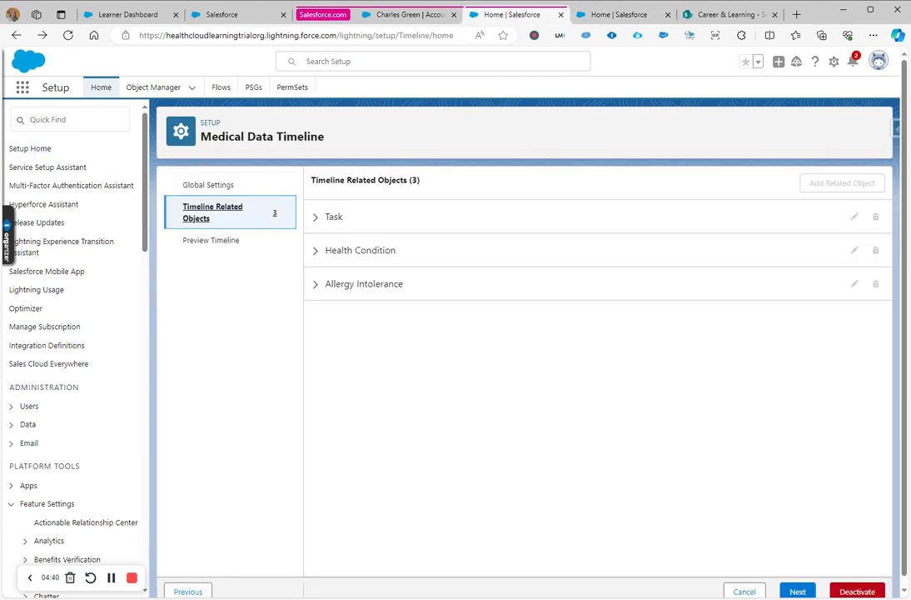
pyautogui.click(16, 36)
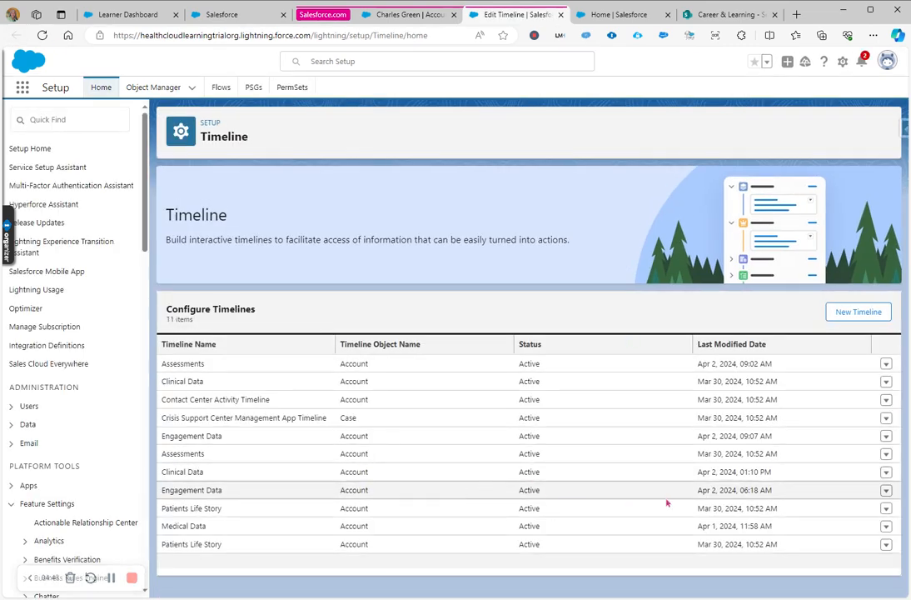
pyautogui.click(886, 496)
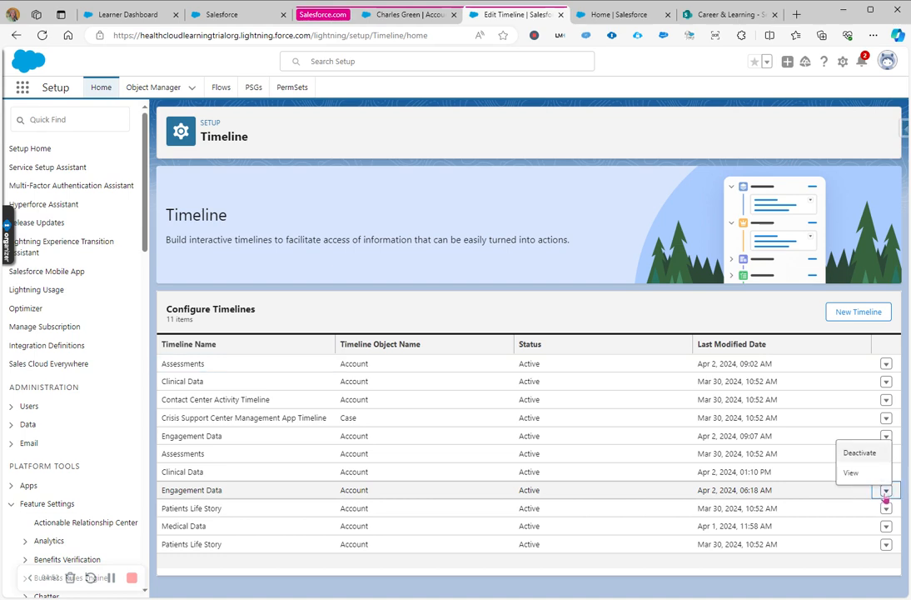
pyautogui.click(853, 481)
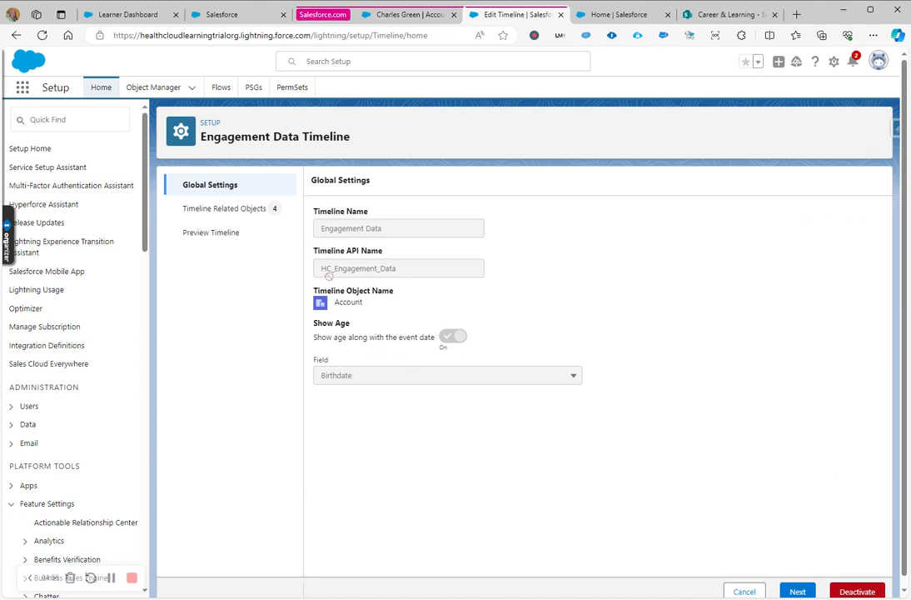
pyautogui.click(232, 215)
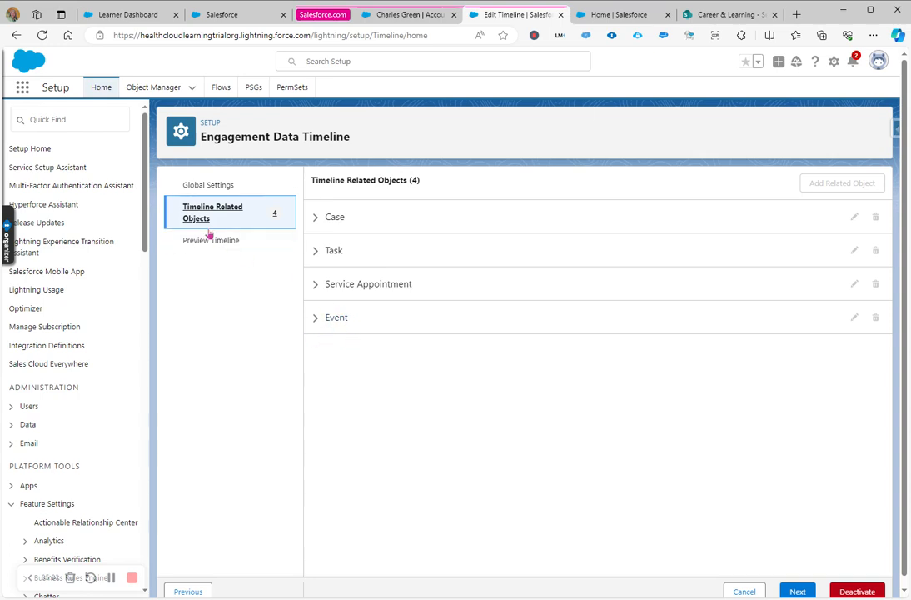
# Examine the global settings and related objects of the Engagement Data timeline last modified Apr 2, 2024, 09:07 AM
pyautogui.click(13, 36)
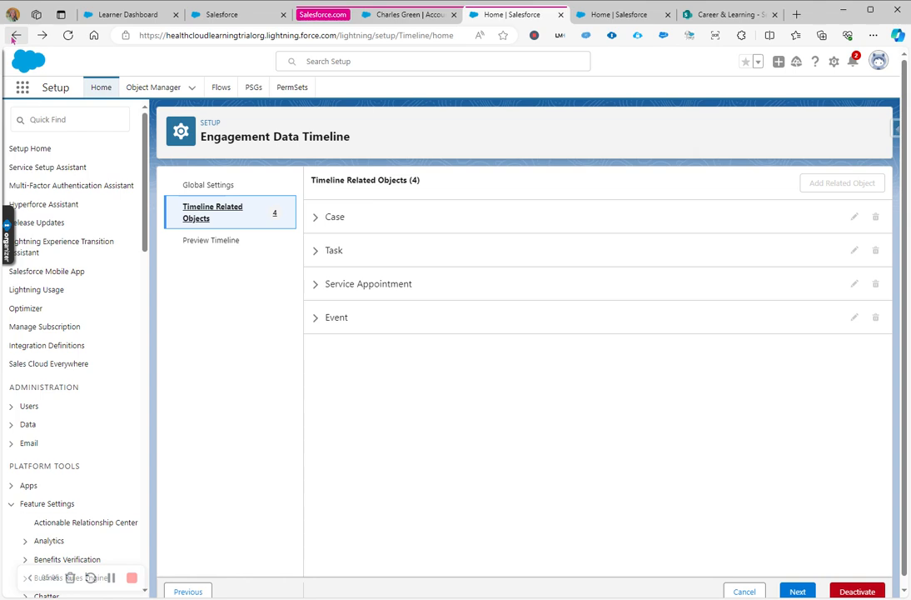
pyautogui.click(14, 36)
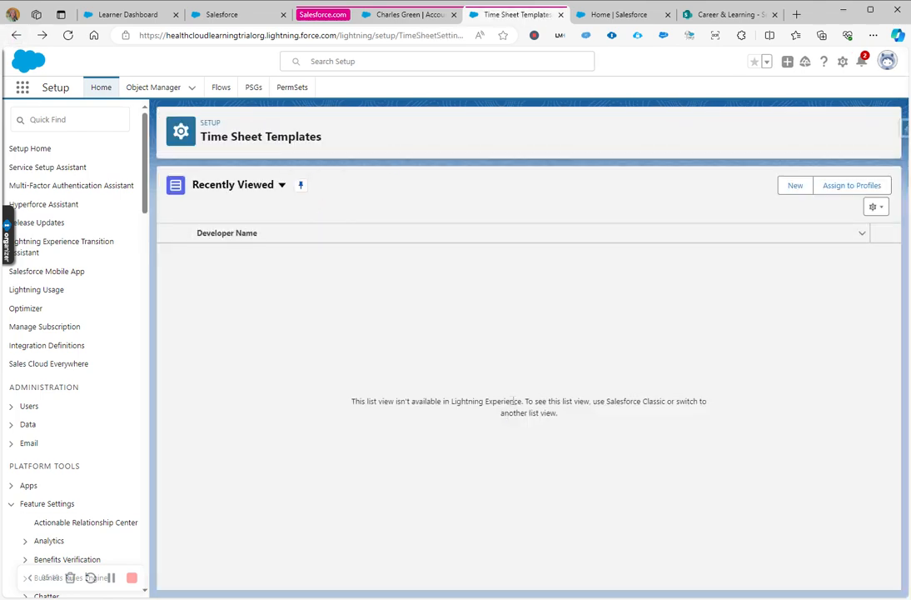
pyautogui.click(40, 37)
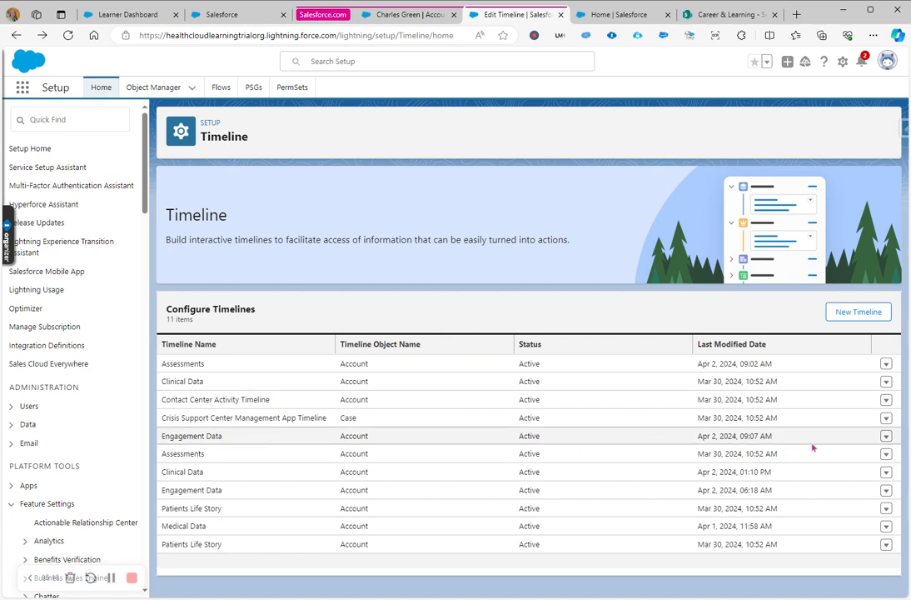
pyautogui.click(886, 435)
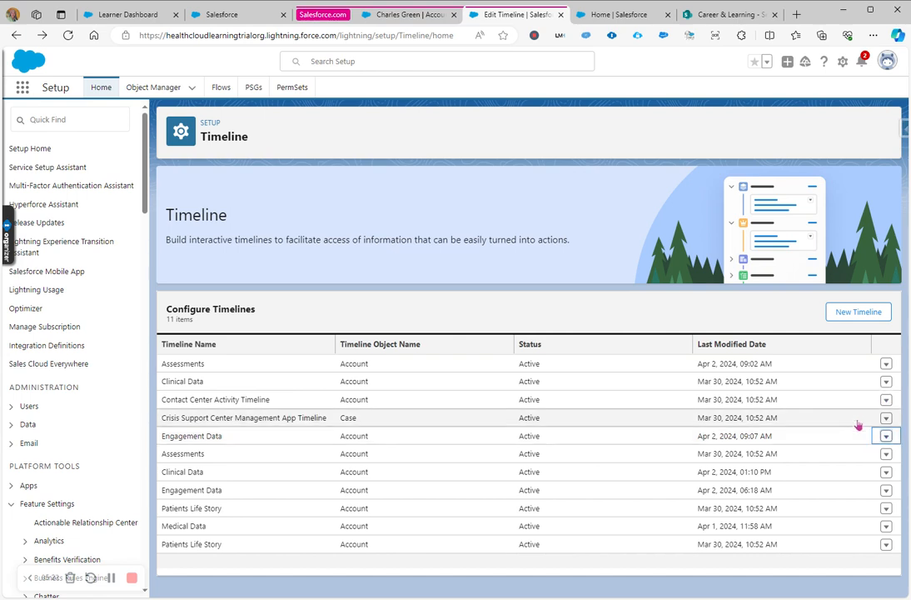
pyautogui.click(856, 419)
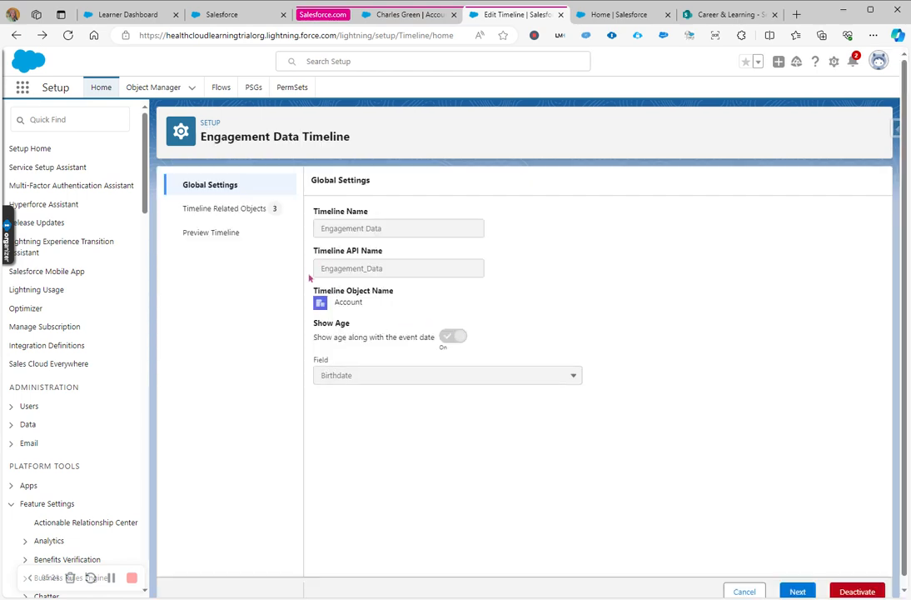
pyautogui.click(252, 212)
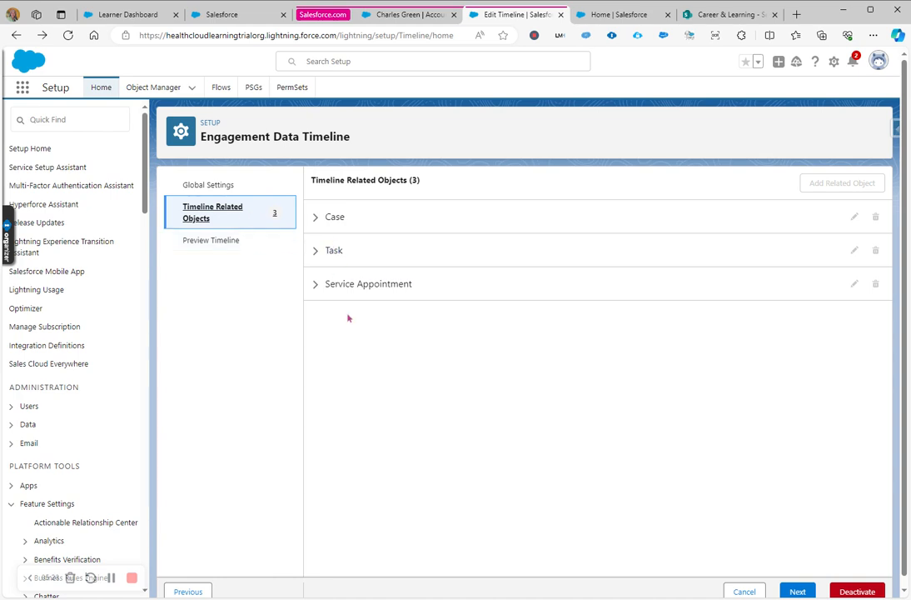
# Open the patient's record page for editing and view the available and selected timeline configurations of its main Timeline component
pyautogui.click(389, 15)
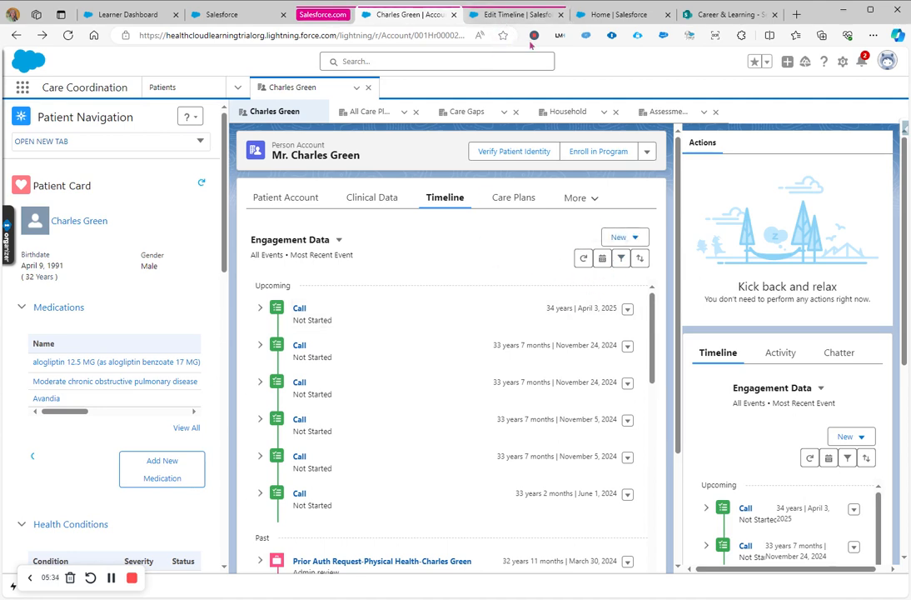
pyautogui.click(843, 61)
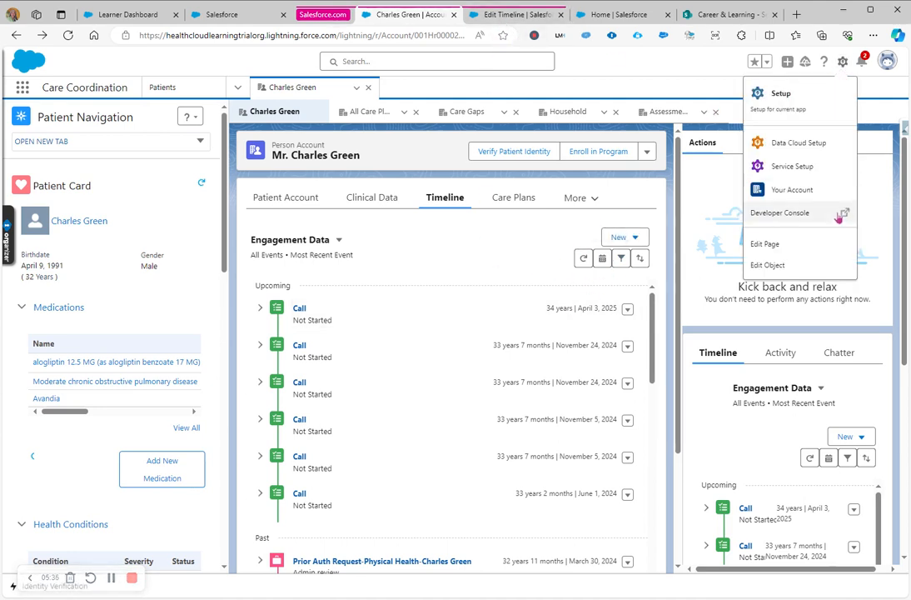
pyautogui.click(791, 252)
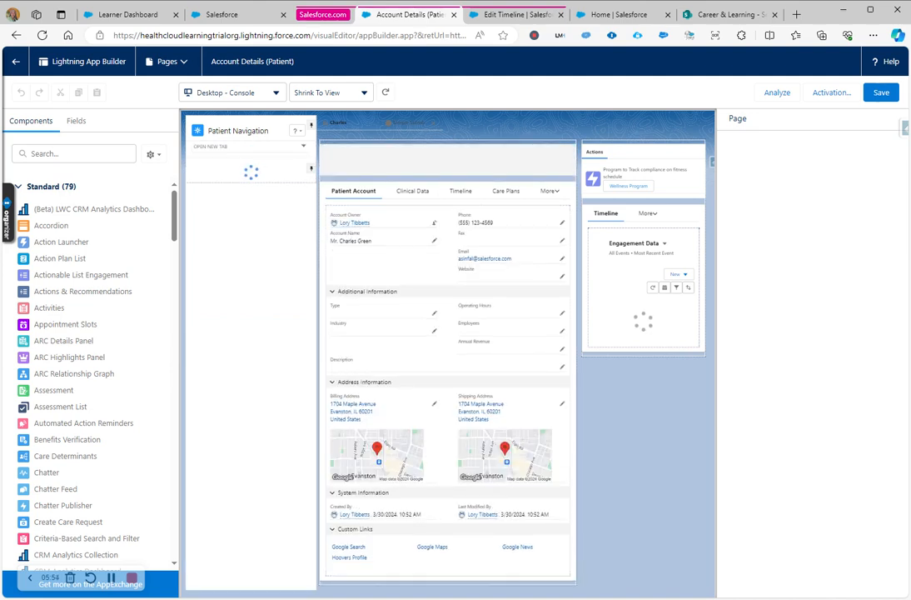
pyautogui.click(457, 197)
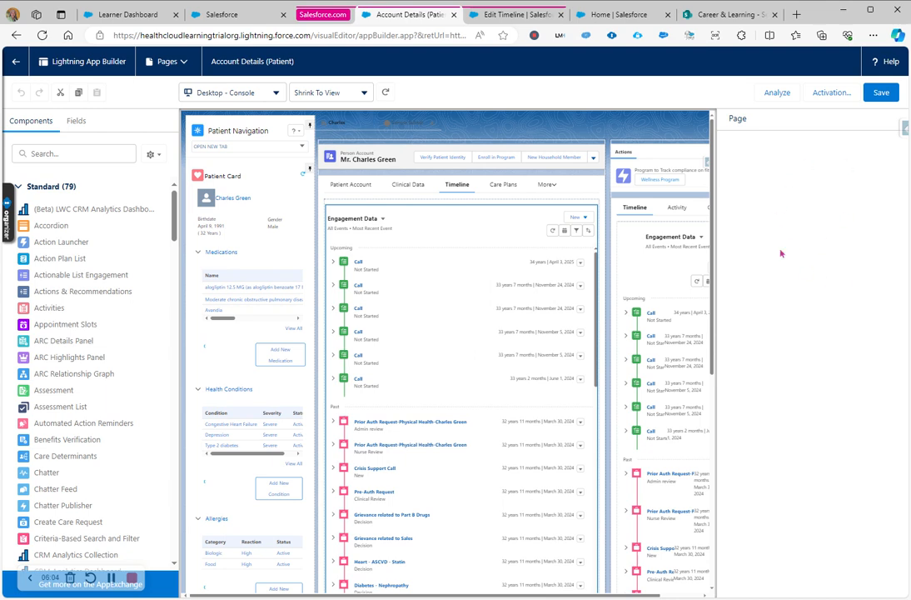
pyautogui.click(405, 244)
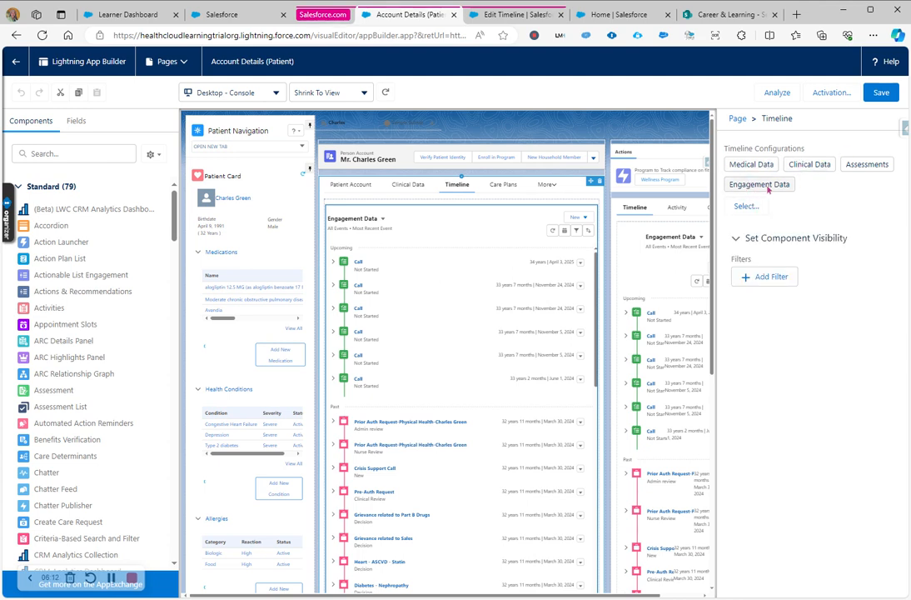
pyautogui.click(747, 206)
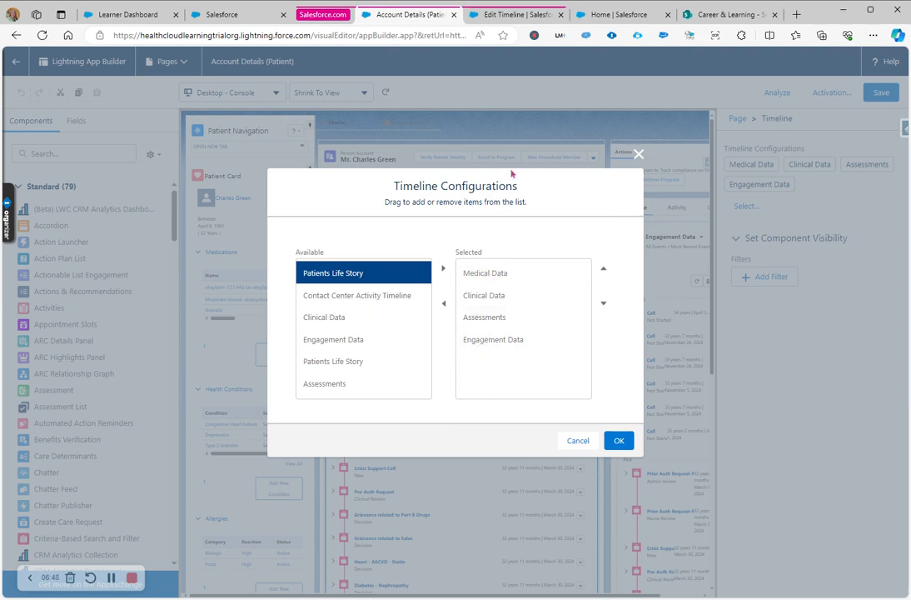
# Return to the timeline setup and view the global settings of the Assessments timeline last modified Apr 2, 2024, 09:02 AM
pyautogui.click(520, 16)
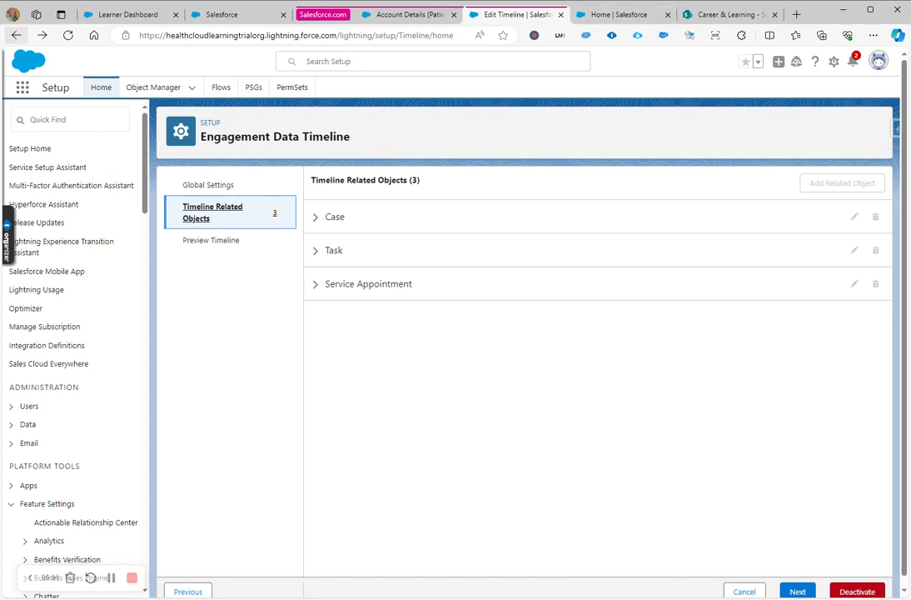
pyautogui.click(16, 35)
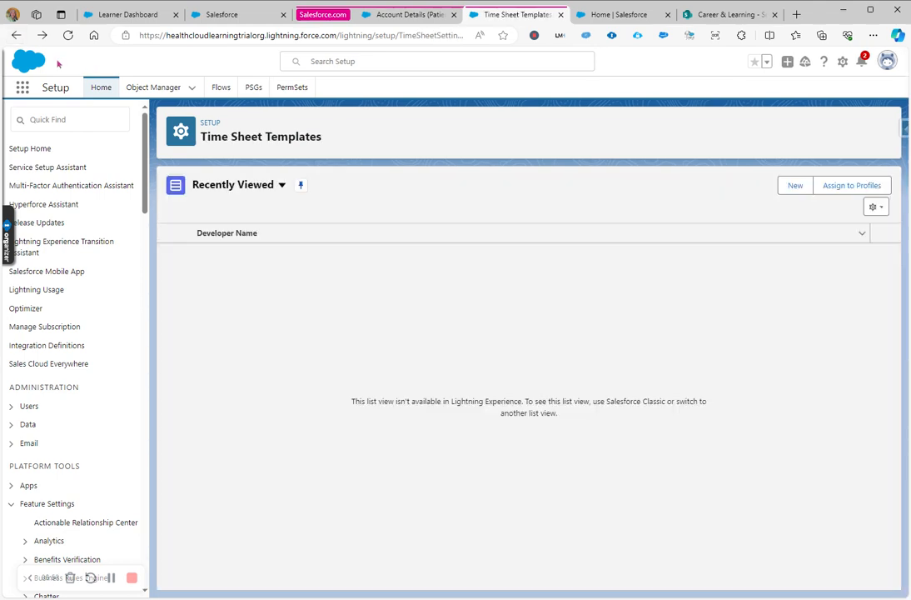
pyautogui.click(42, 36)
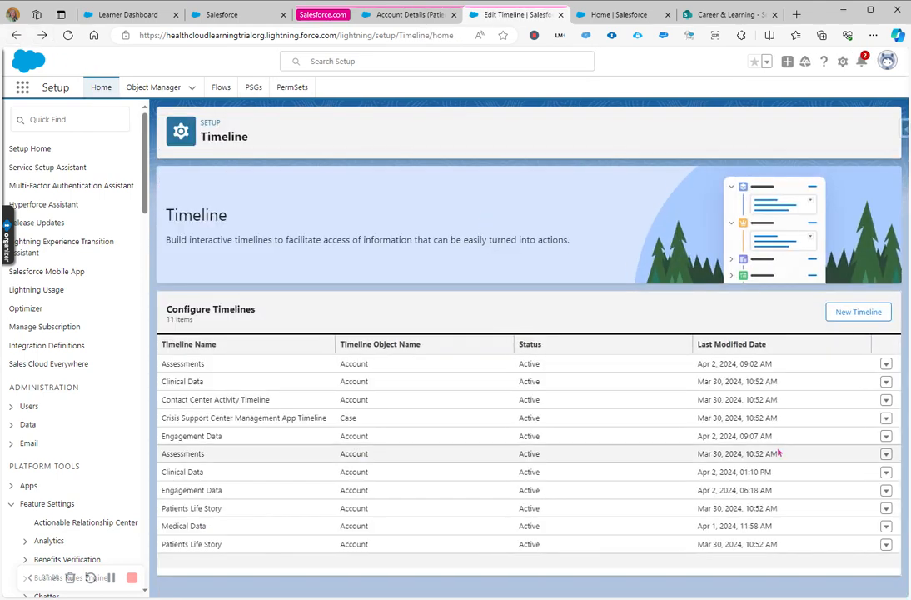
pyautogui.click(887, 364)
pyautogui.click(864, 410)
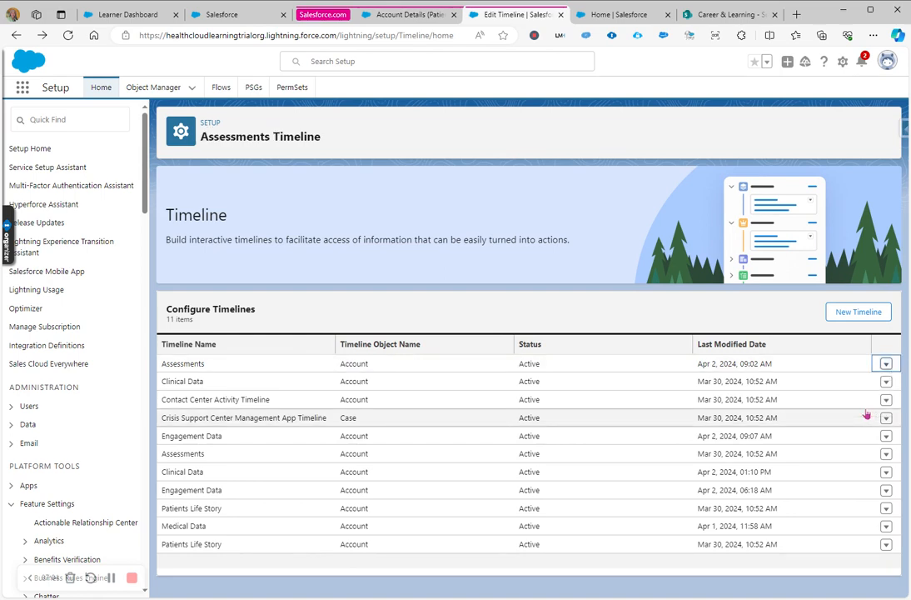
# Deactivate the Assessments timeline last modified Apr 2, 2024, 09:02 AM
pyautogui.click(14, 37)
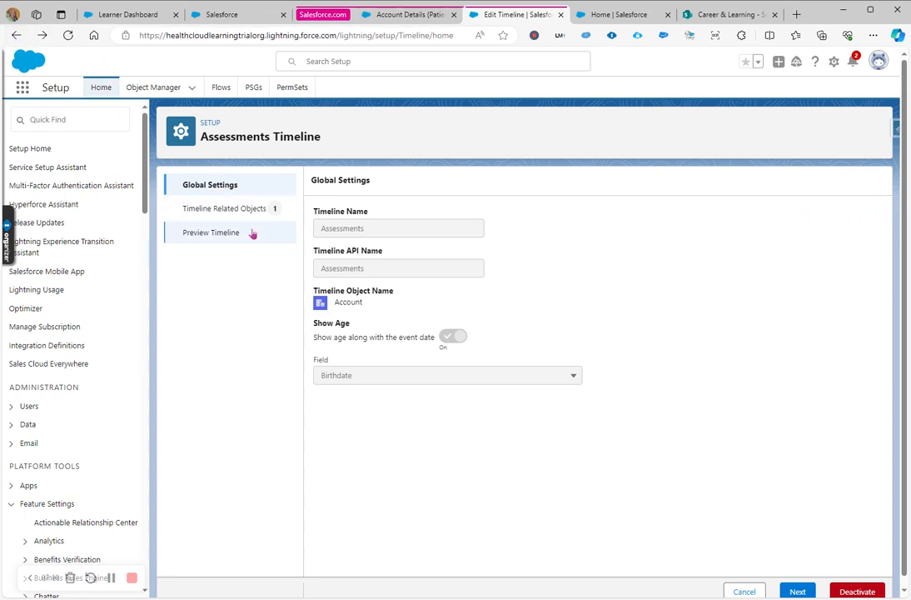
pyautogui.click(16, 36)
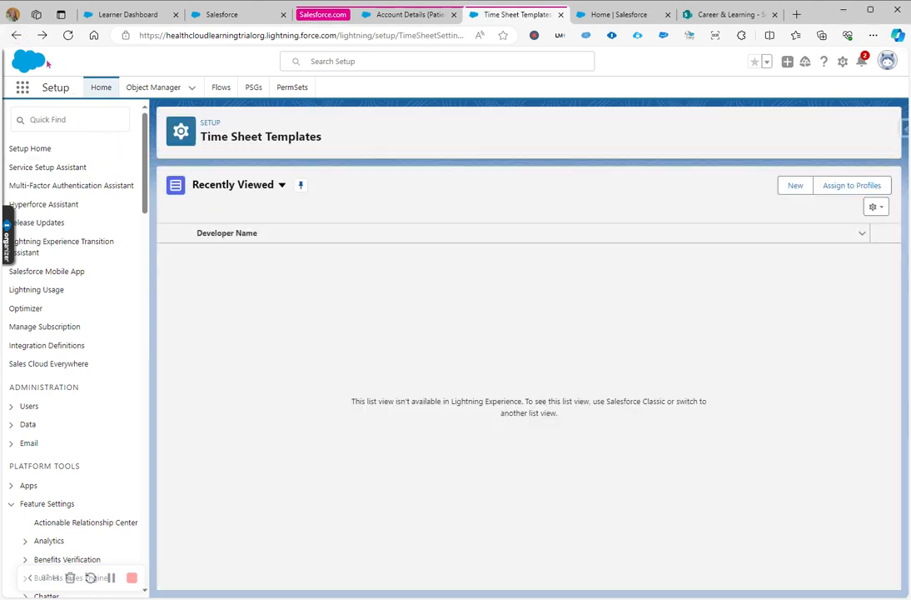
pyautogui.click(42, 36)
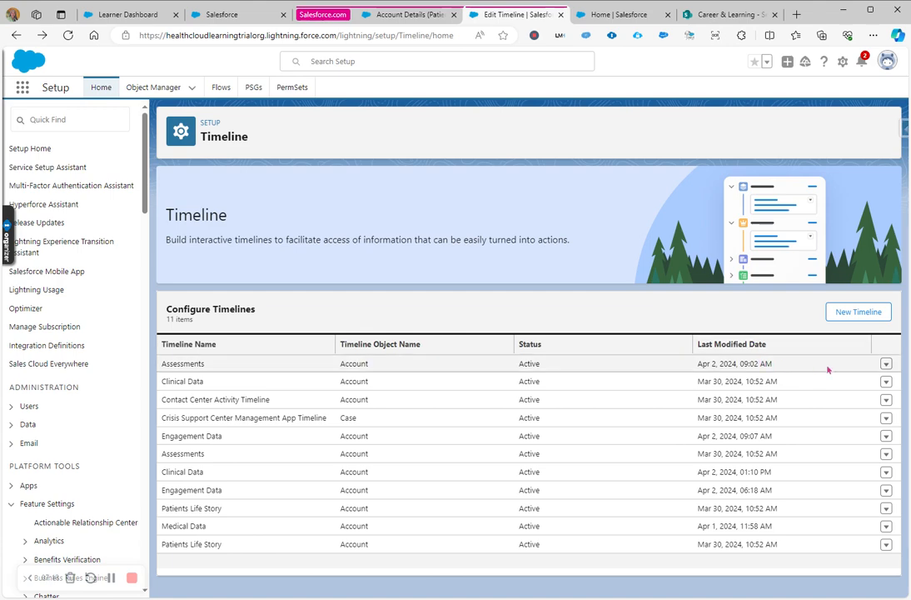
pyautogui.click(887, 363)
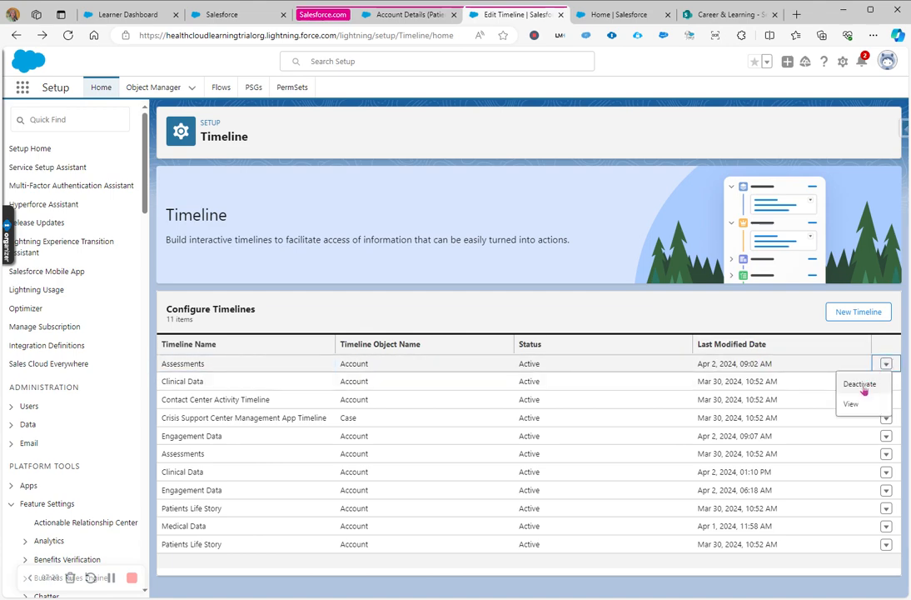
pyautogui.click(861, 384)
pyautogui.click(671, 365)
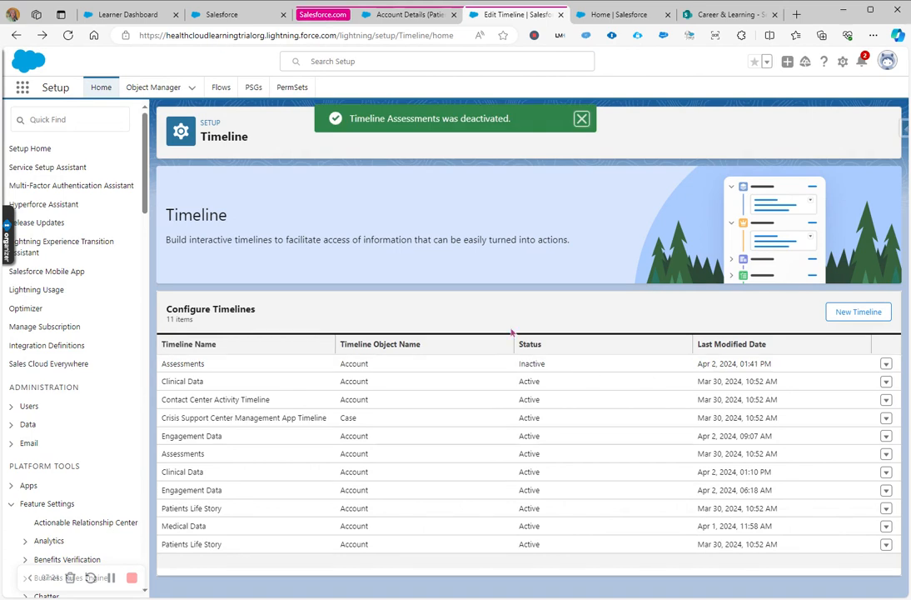
# Close the configuration selection, reload the Account Details (Patient) page editor, and compare its Timeline component's configurations with the timeline statuses in Setup
pyautogui.click(415, 18)
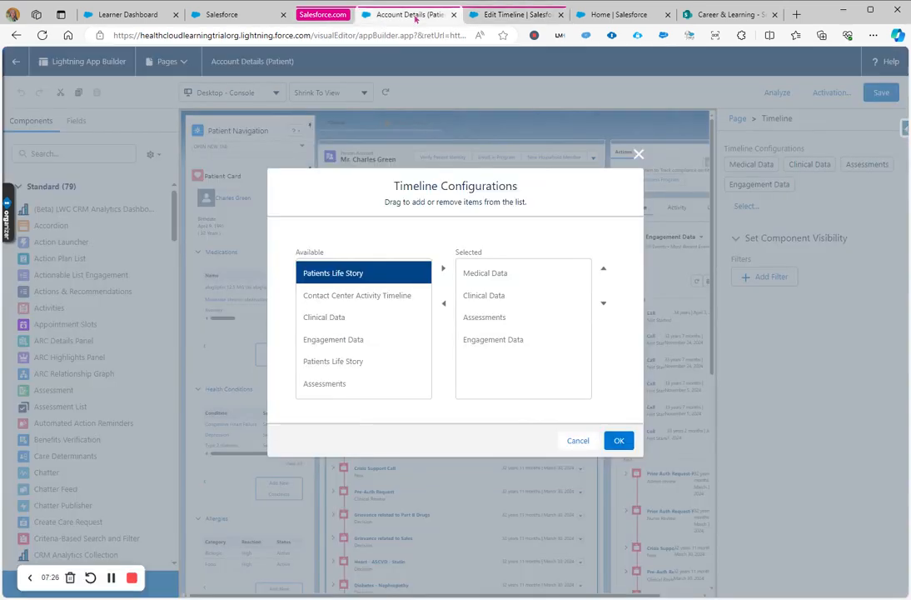
pyautogui.press('Escape')
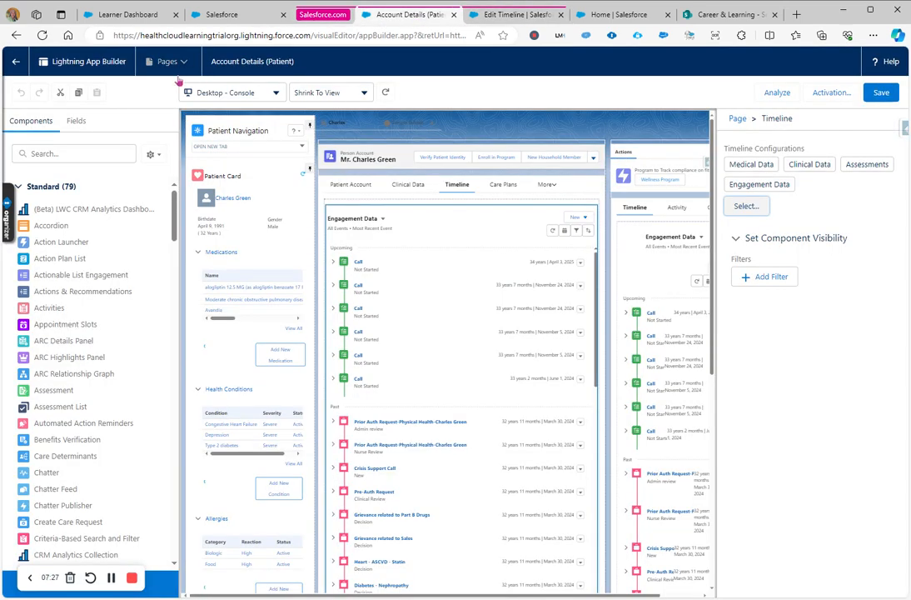
pyautogui.click(43, 36)
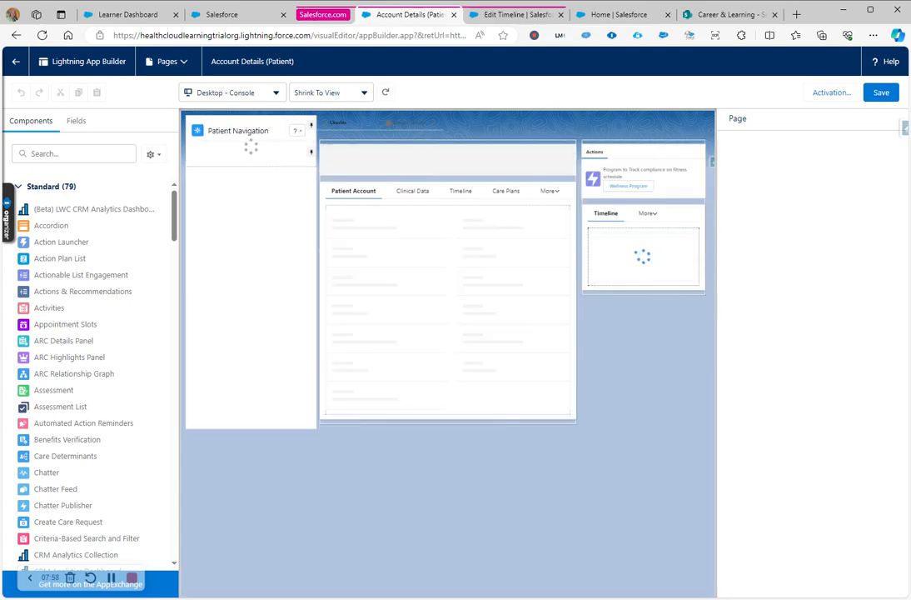
pyautogui.click(457, 185)
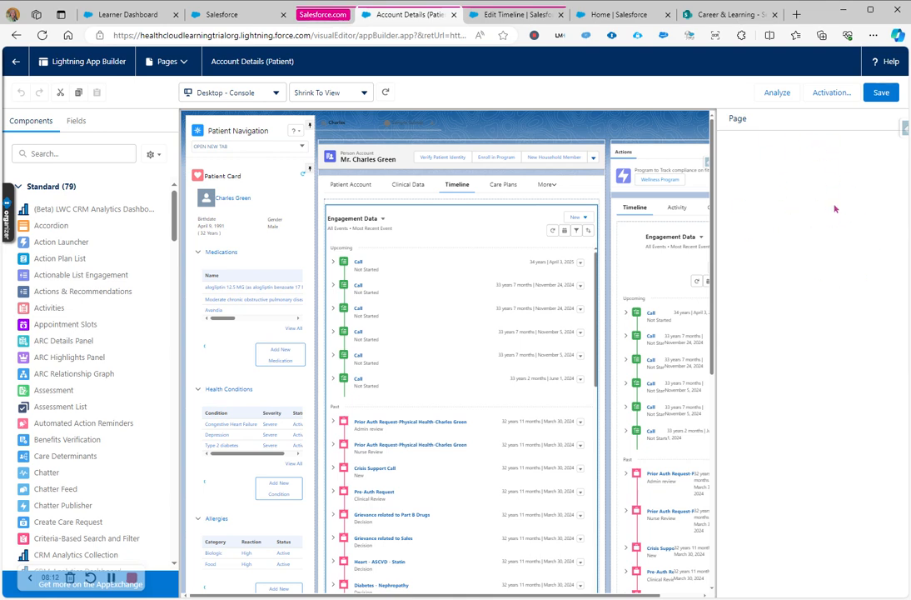
pyautogui.click(458, 241)
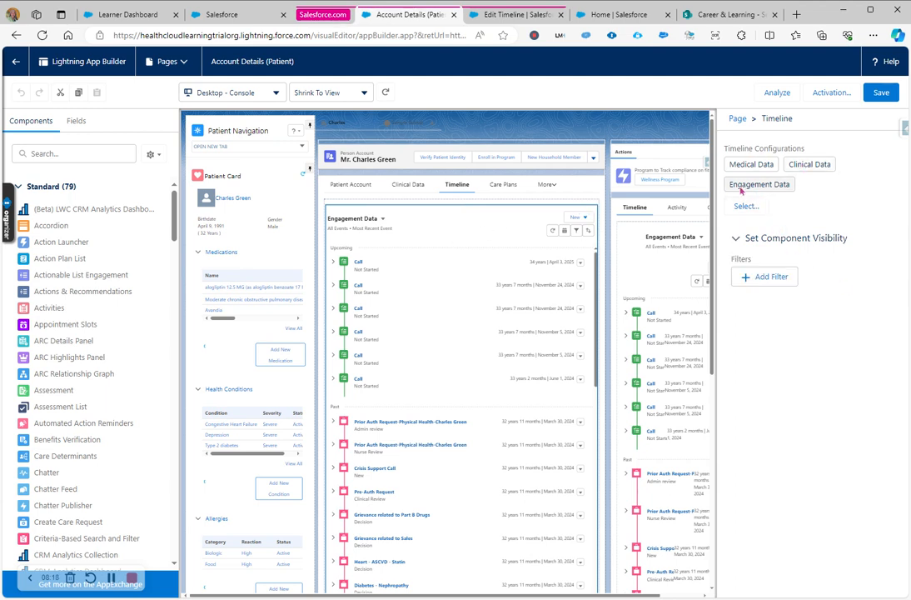
pyautogui.click(517, 16)
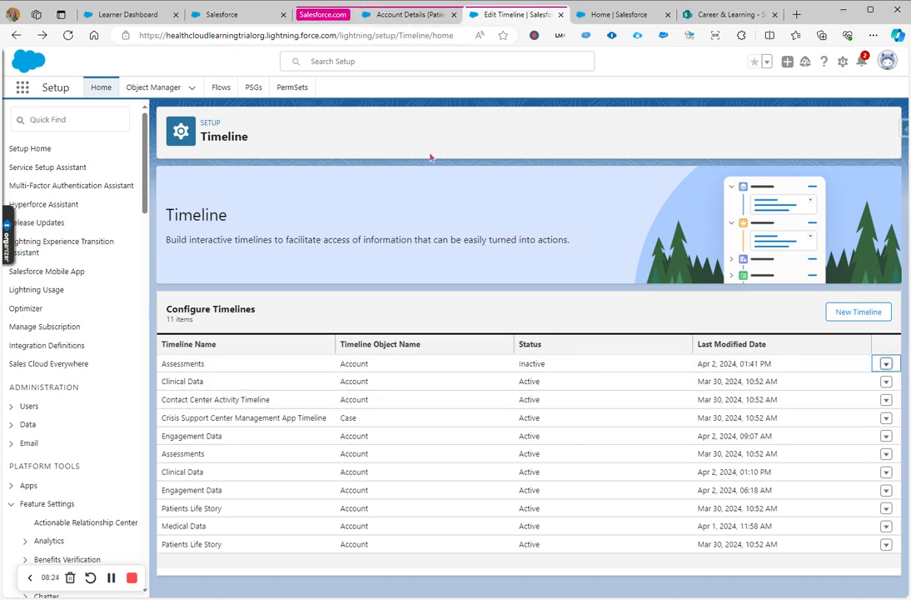
# Add the remaining Assessments timeline to the selected configurations of the patient page's Timeline component
pyautogui.click(415, 16)
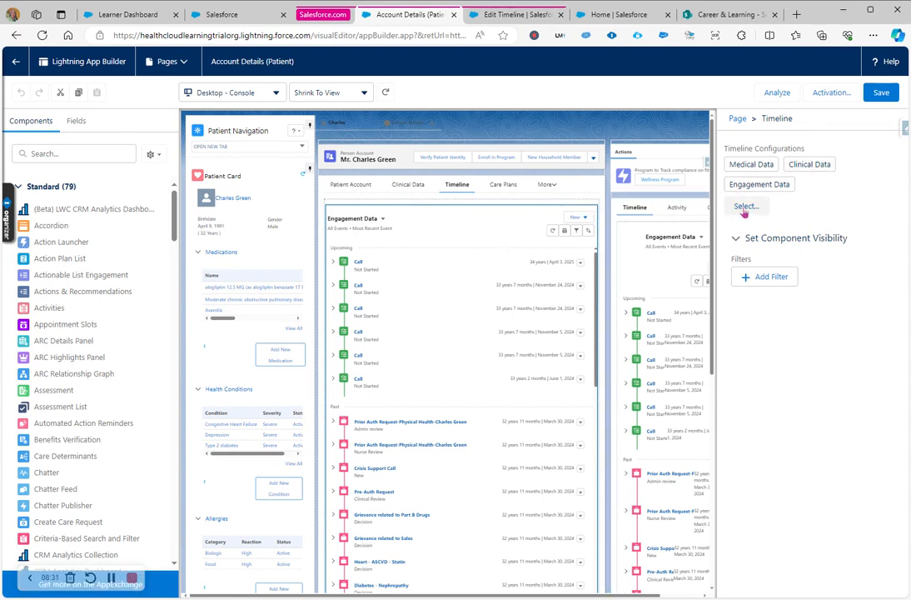
pyautogui.click(744, 208)
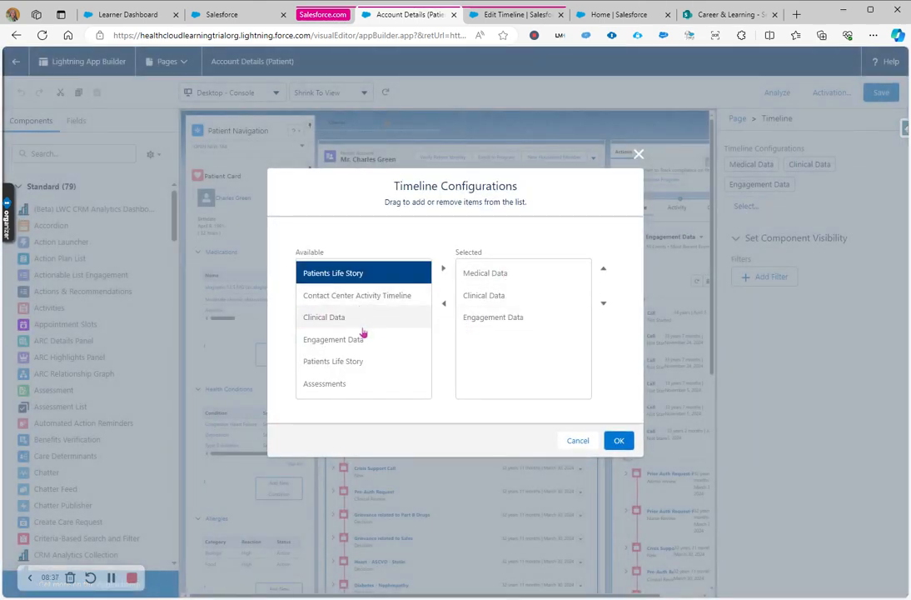
pyautogui.click(311, 384)
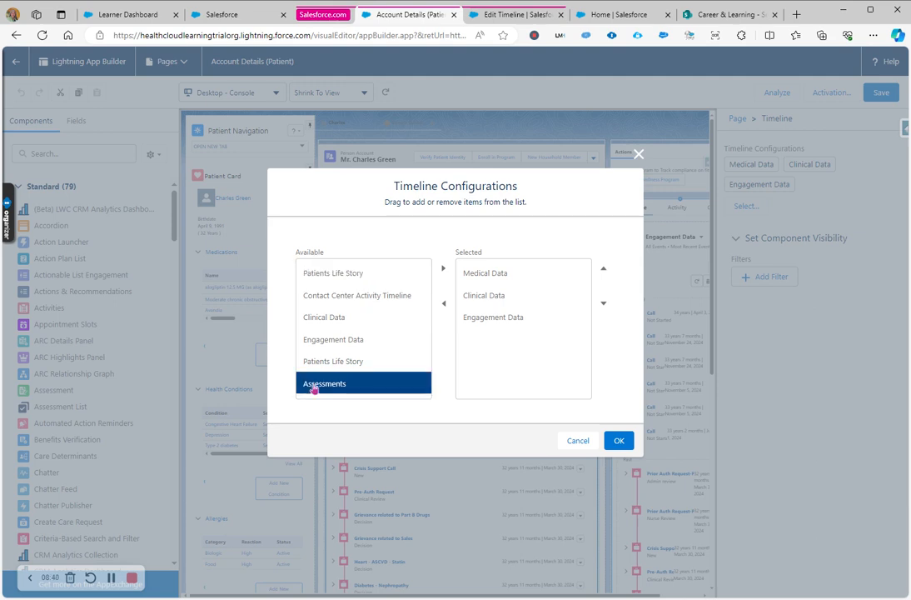
pyautogui.click(444, 269)
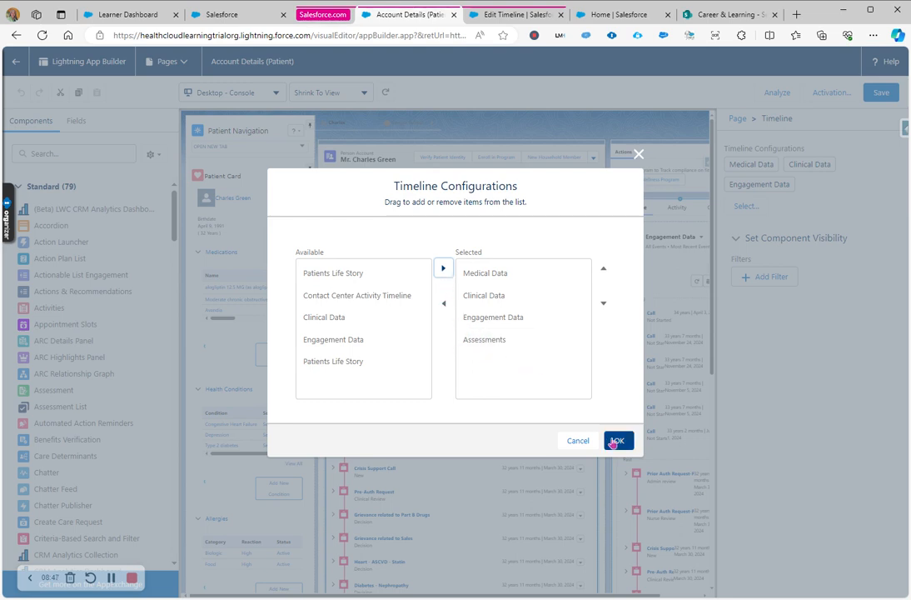
pyautogui.click(619, 440)
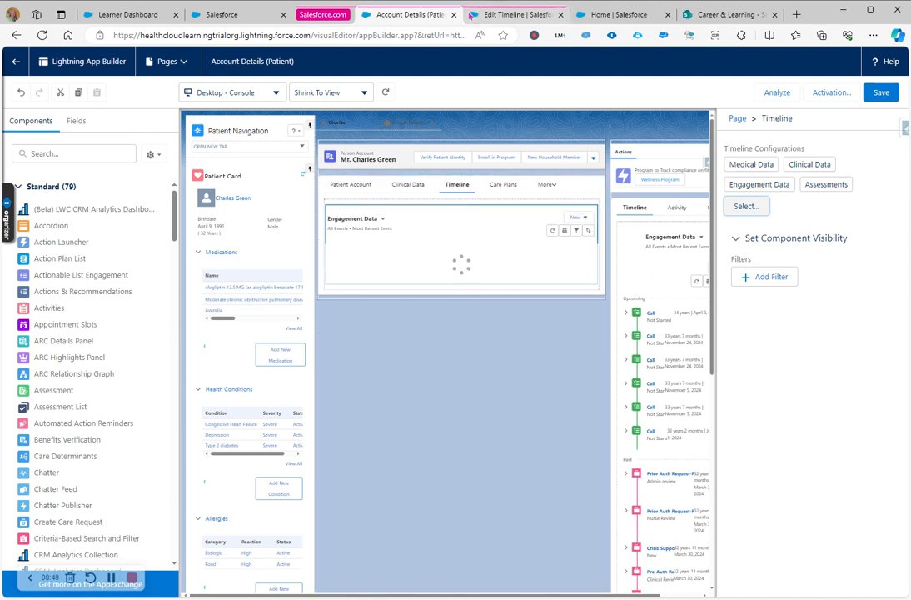
# View the global settings of the Clinical Data timeline last modified Mar 30, 2024, in the timeline setup
pyautogui.click(540, 16)
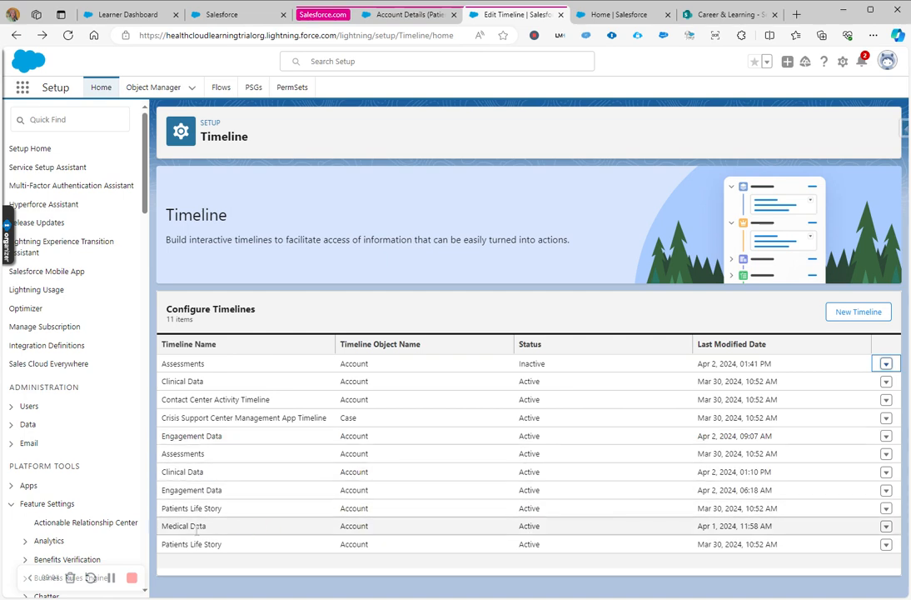
pyautogui.click(886, 382)
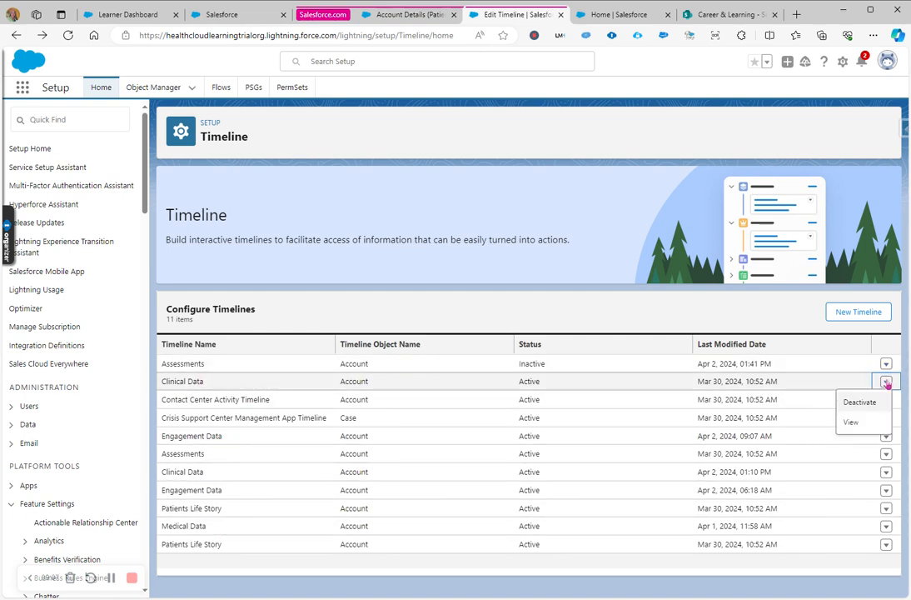
pyautogui.click(851, 422)
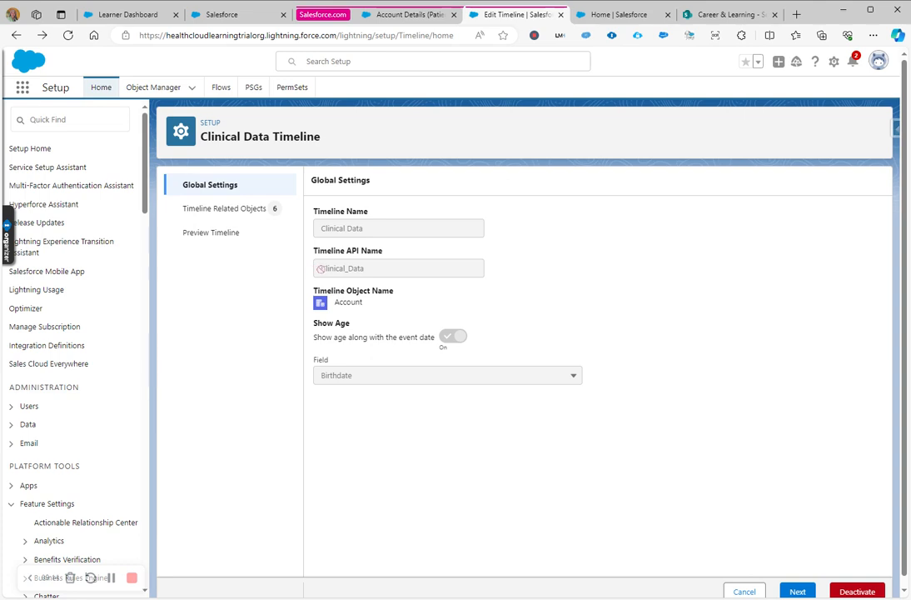
# Return to the timeline list and try to deactivate the Clinical Data timeline last modified Mar 30, 2024, 10:52 AM
pyautogui.click(16, 34)
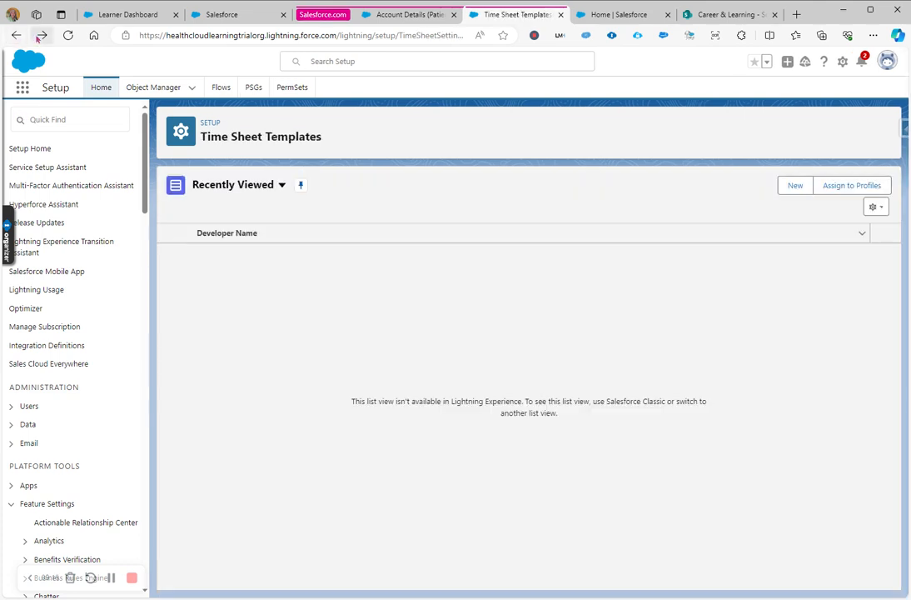
pyautogui.click(42, 35)
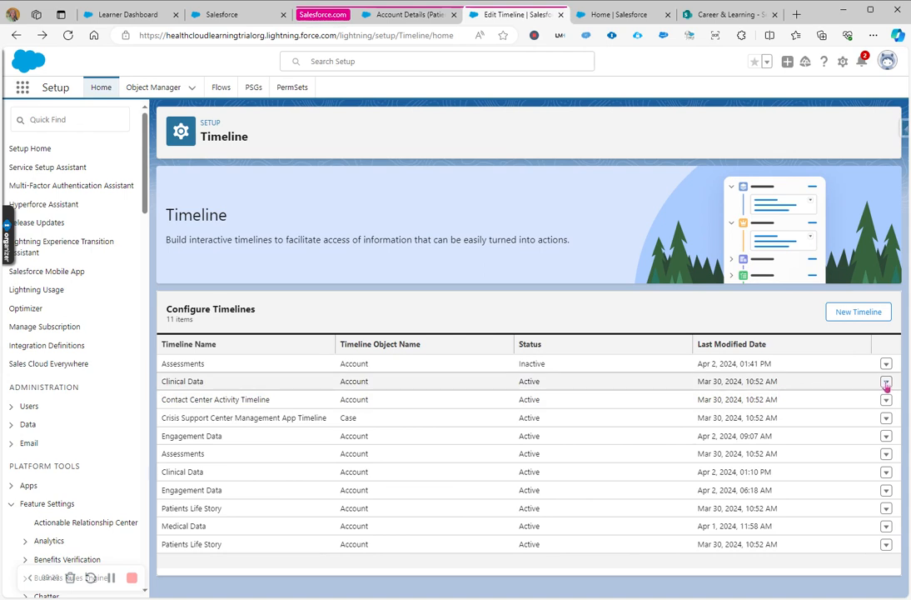
pyautogui.click(887, 382)
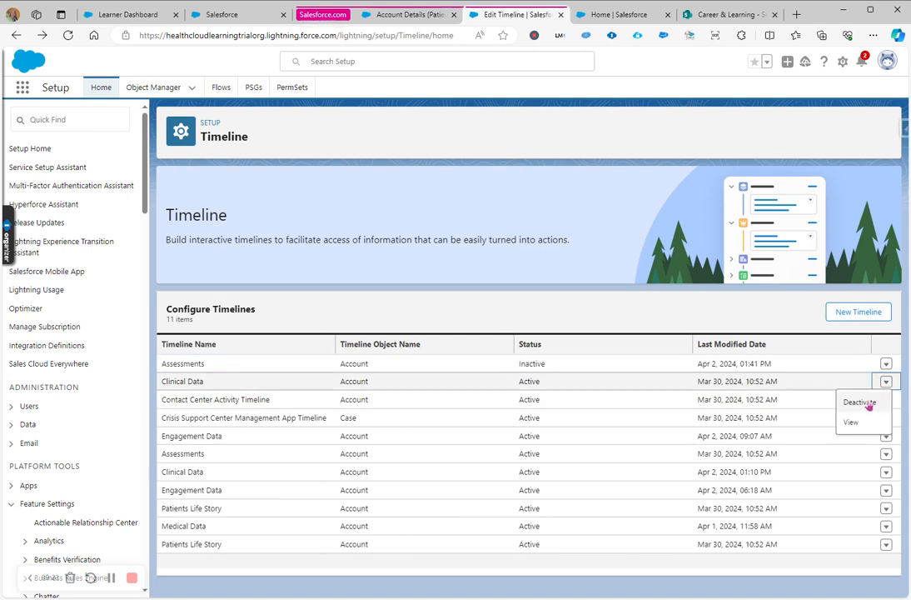
pyautogui.click(866, 404)
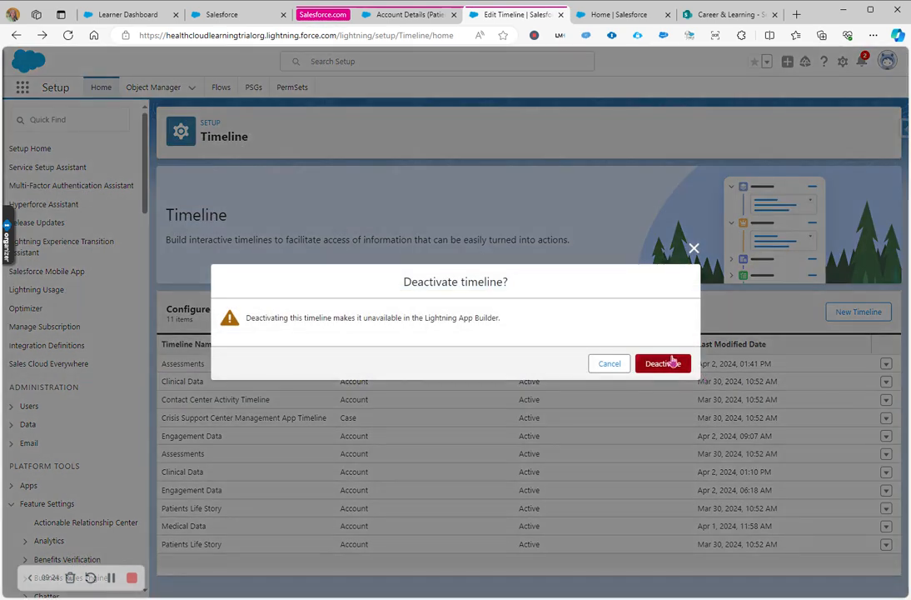
pyautogui.click(673, 364)
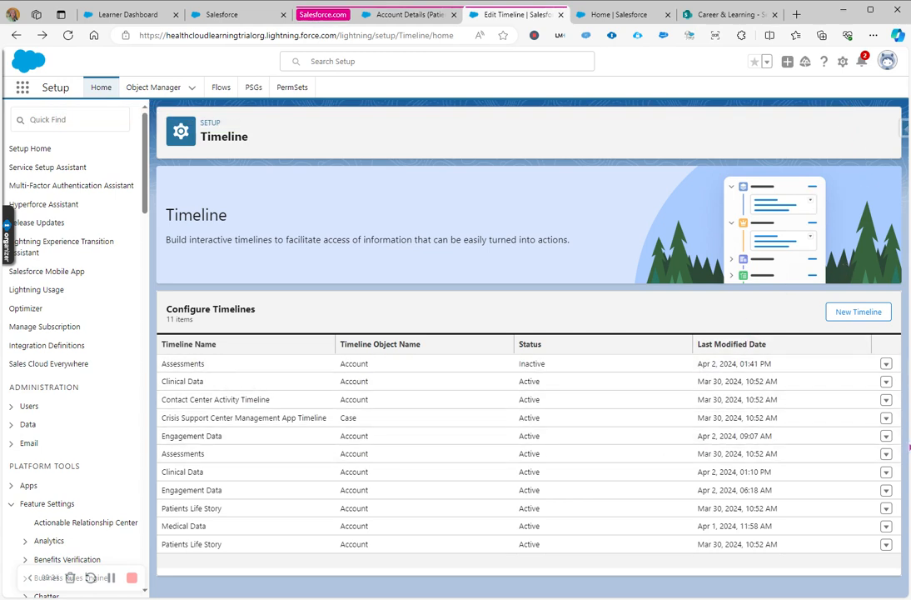
# View the global settings of the Engagement Data timeline last modified Apr 2, 2024, 09:07 AM, and return to the timeline list
pyautogui.click(886, 436)
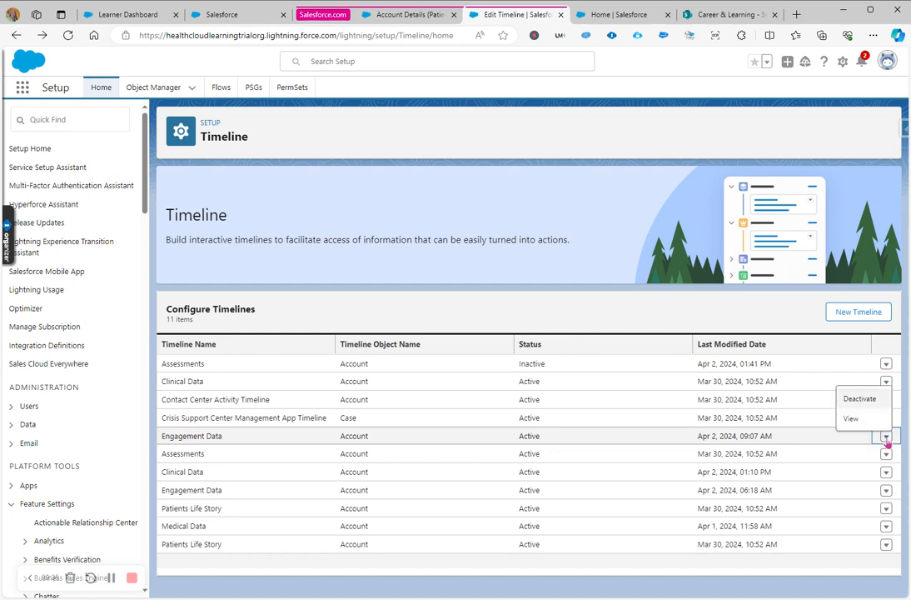
pyautogui.click(853, 420)
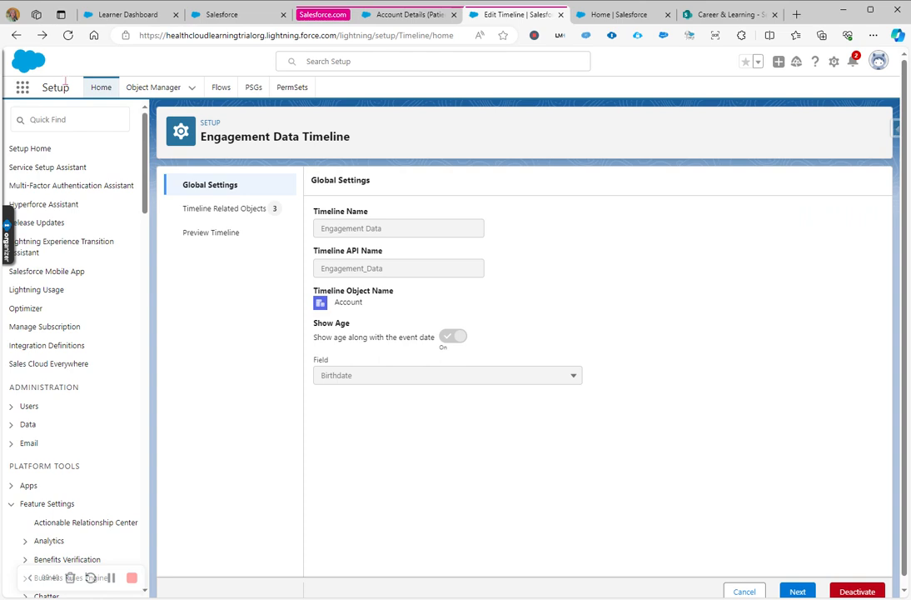
pyautogui.click(40, 35)
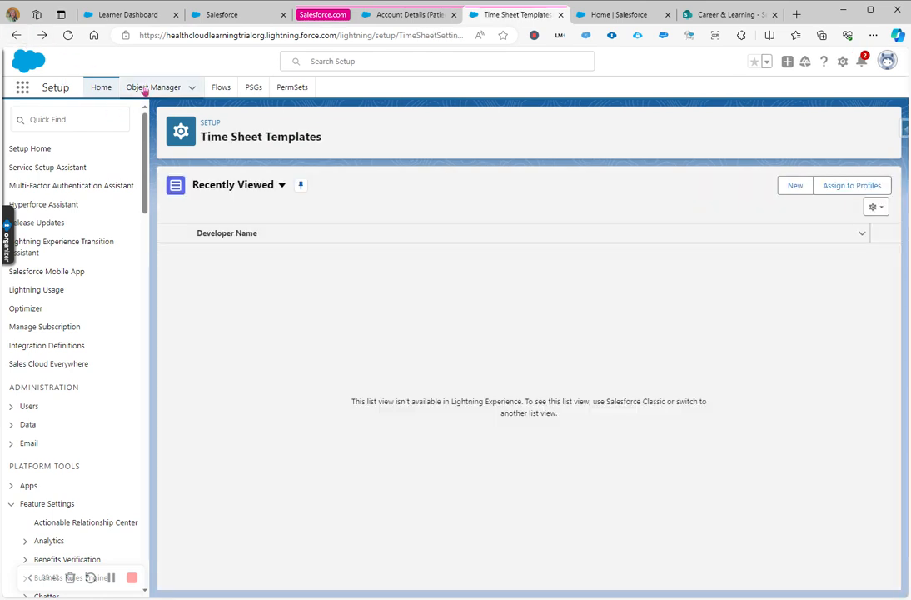
pyautogui.click(42, 35)
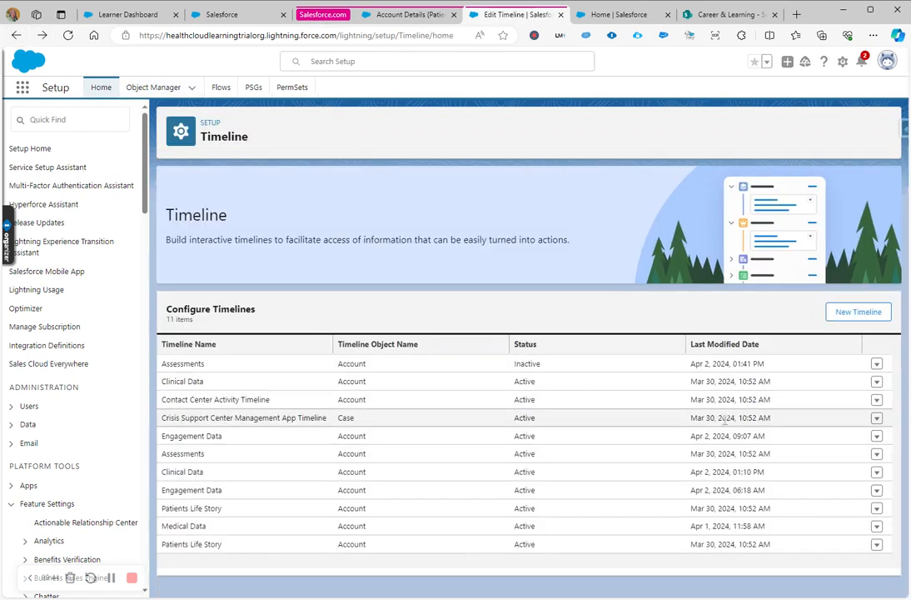
# Deactivate the Engagement Data timeline last modified Apr 2, 2024, 09:07 AM
pyautogui.click(886, 436)
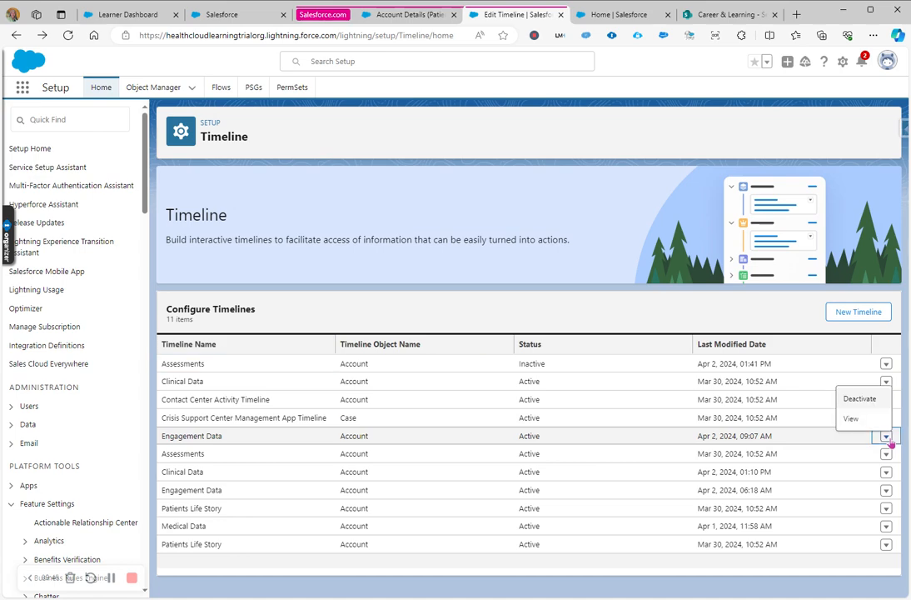
pyautogui.click(867, 402)
pyautogui.click(675, 372)
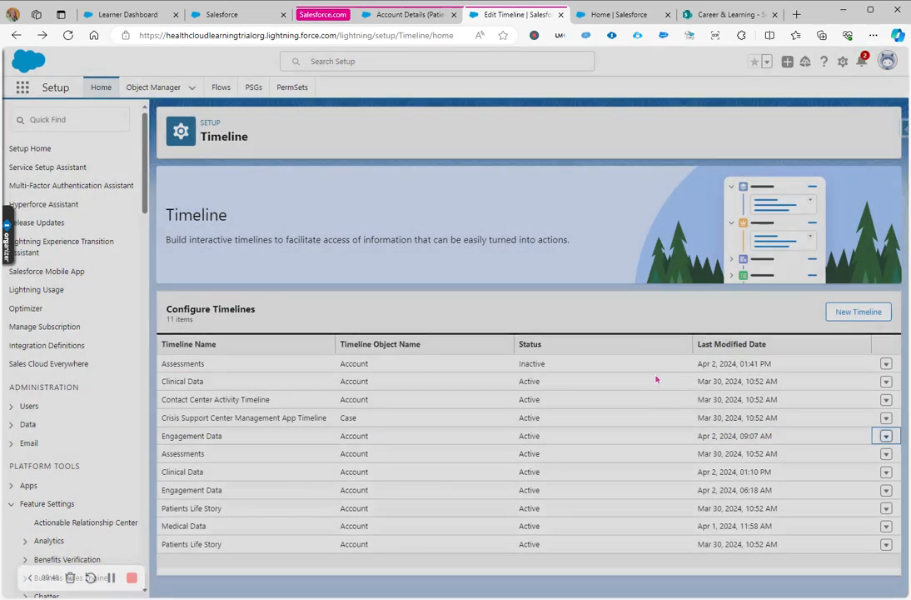
# Reload the Account Details (Patient) page editor, select its Timeline component, and check the timeline statuses in Setup
pyautogui.click(384, 16)
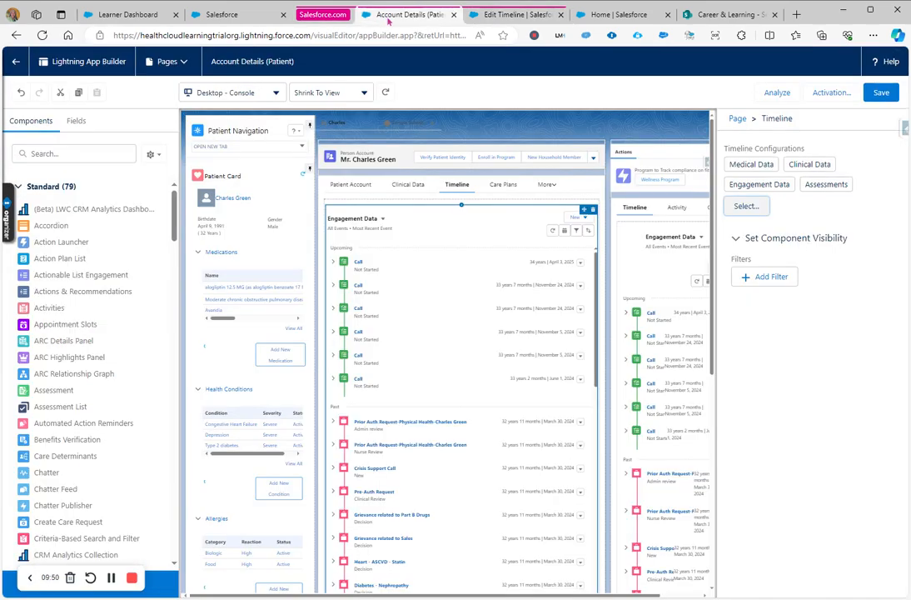
pyautogui.click(41, 35)
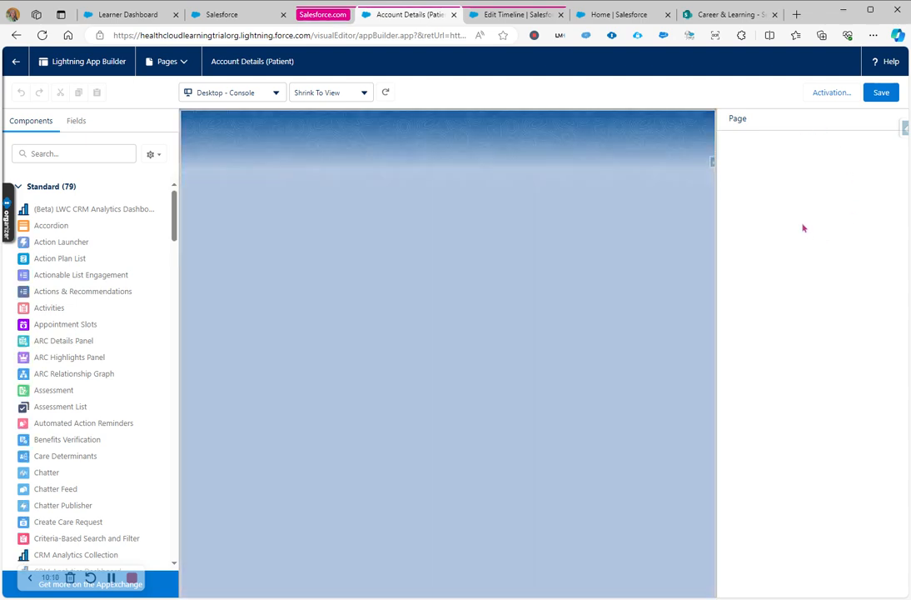
pyautogui.click(461, 175)
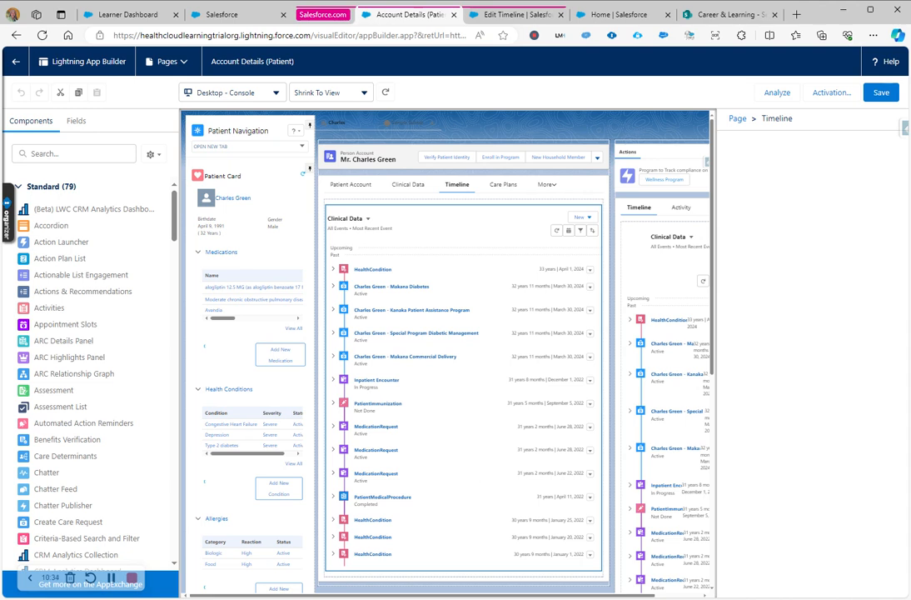
pyautogui.moveTo(452, 208); pyautogui.dragTo(455, 288)
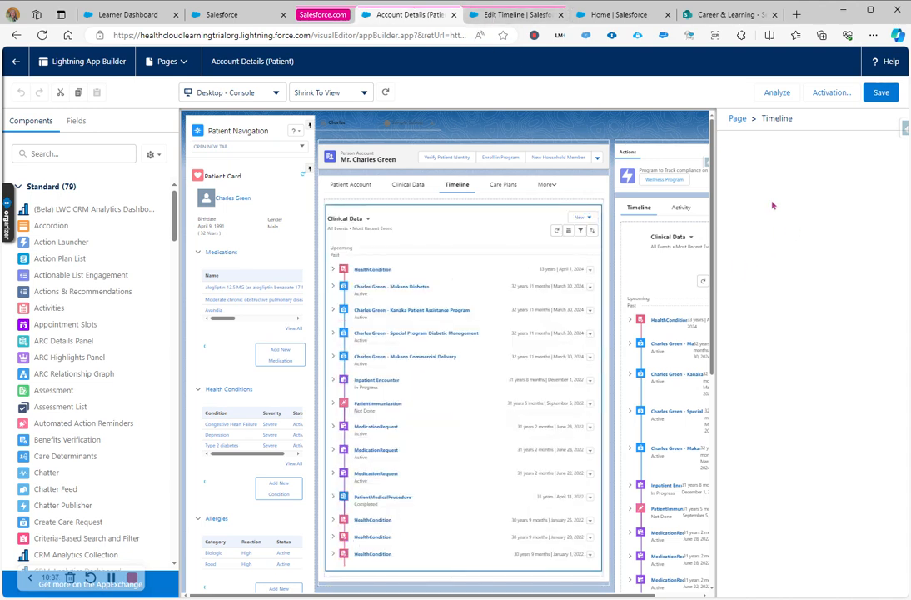
pyautogui.click(512, 14)
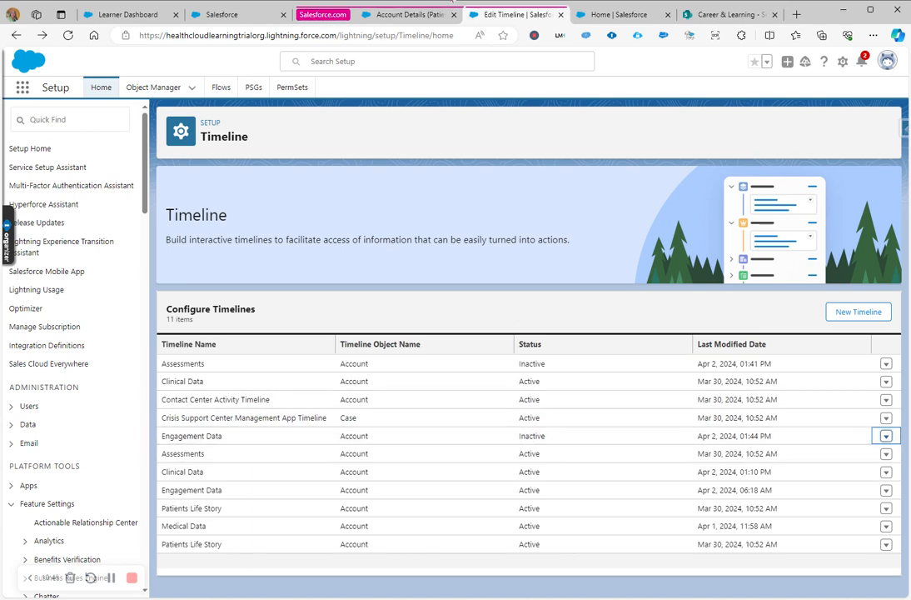
pyautogui.click(413, 14)
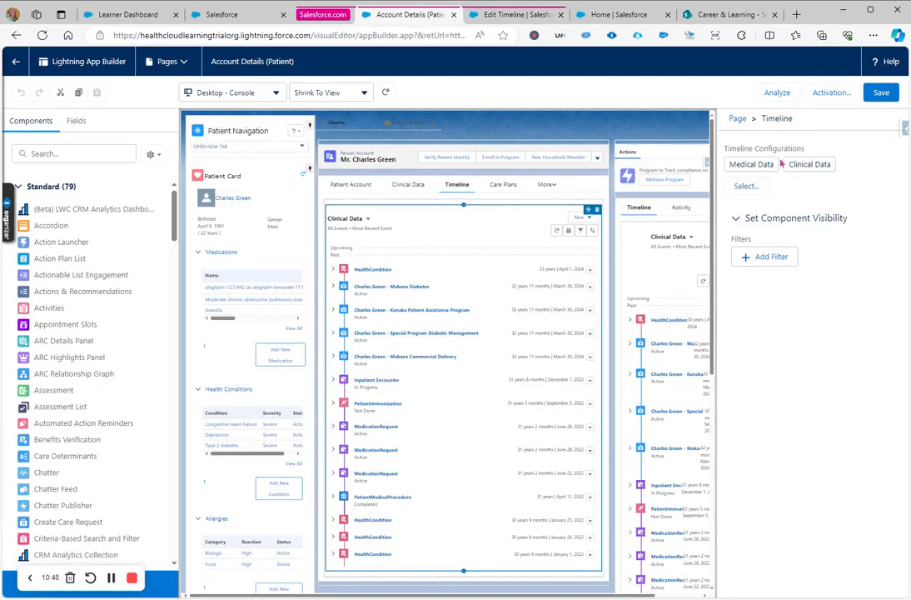
# Add the remaining Engagement Data timeline to the selected configurations of the patient page's Timeline component
pyautogui.click(758, 190)
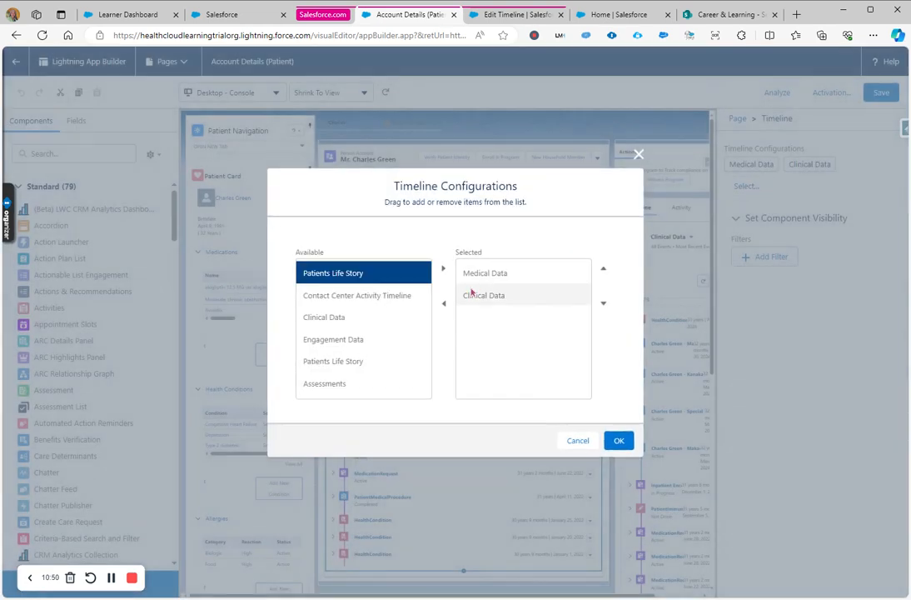
pyautogui.click(348, 342)
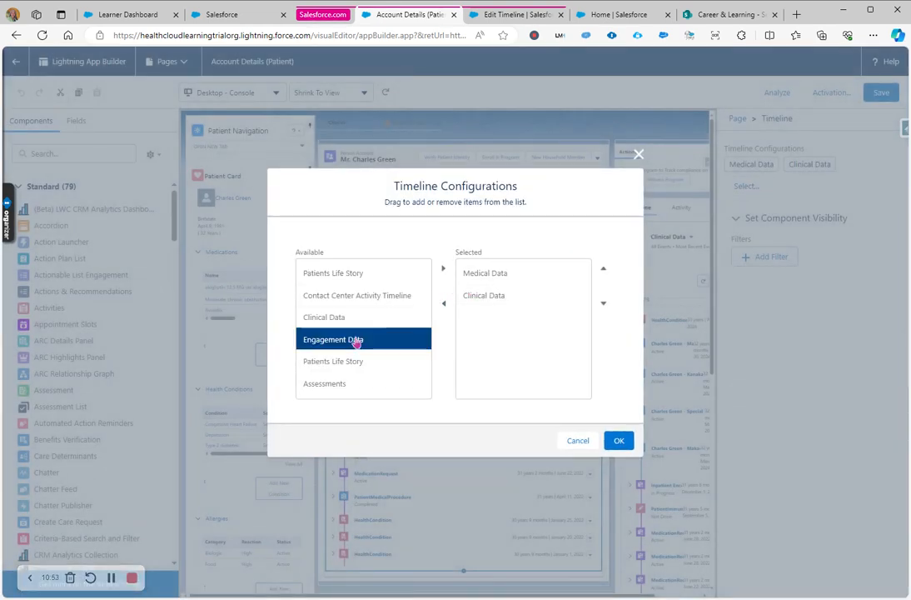
pyautogui.click(443, 269)
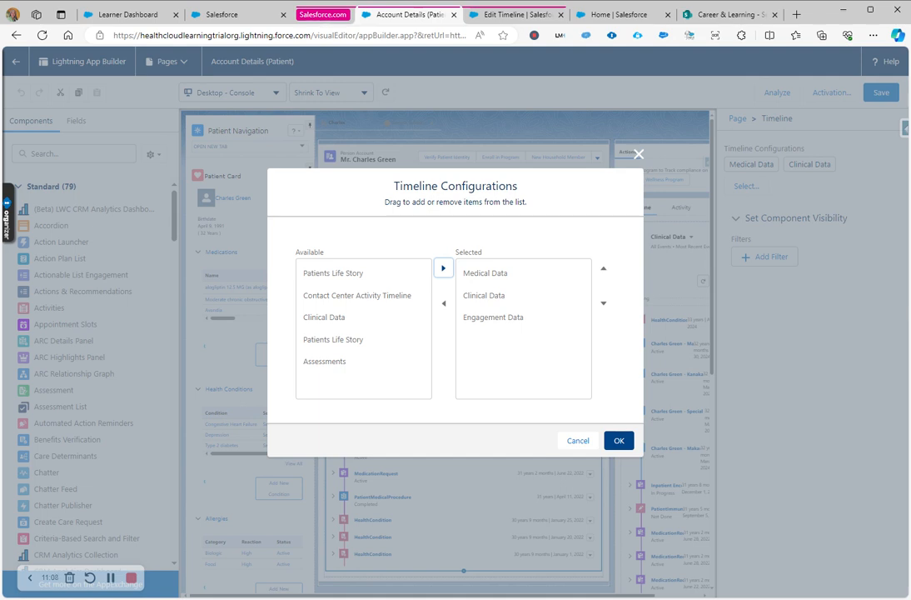
pyautogui.click(619, 441)
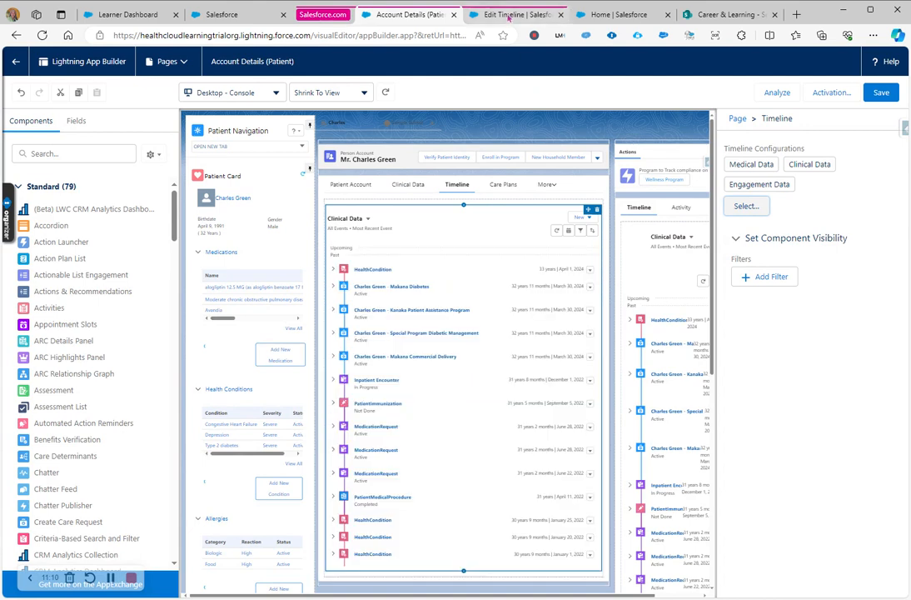
# Recheck the timeline statuses in Setup and add Assessments to the patient page's selected timeline configurations
pyautogui.click(509, 15)
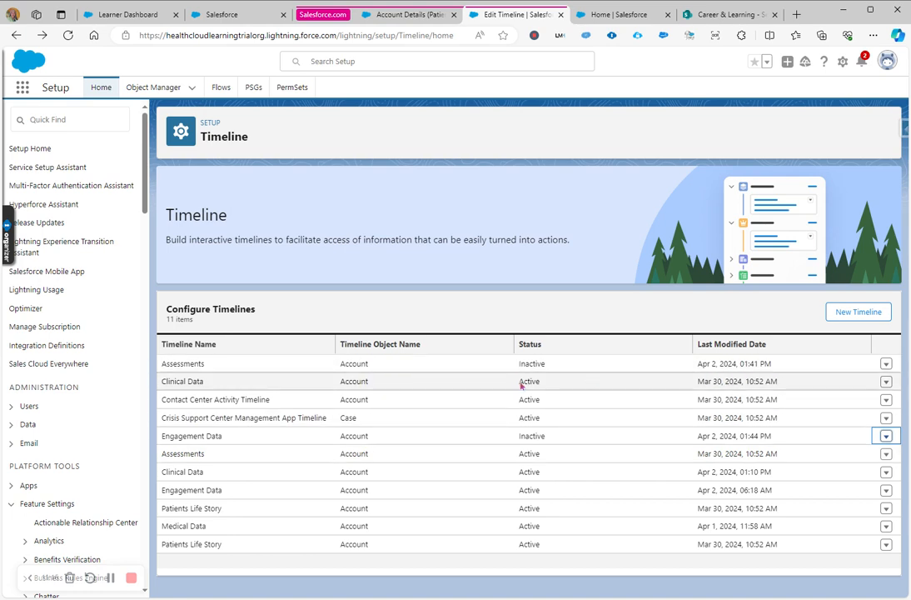
pyautogui.click(406, 15)
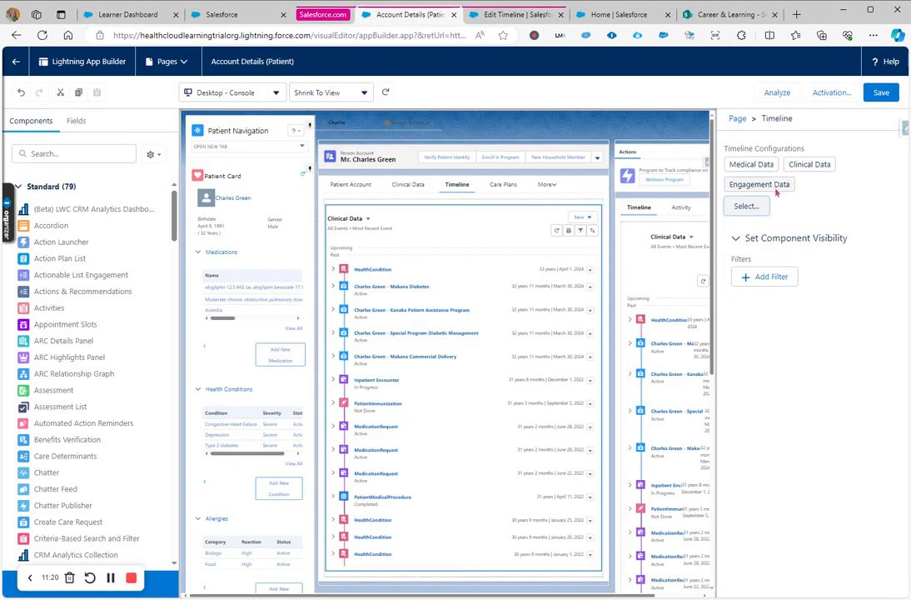
pyautogui.click(746, 206)
pyautogui.click(331, 367)
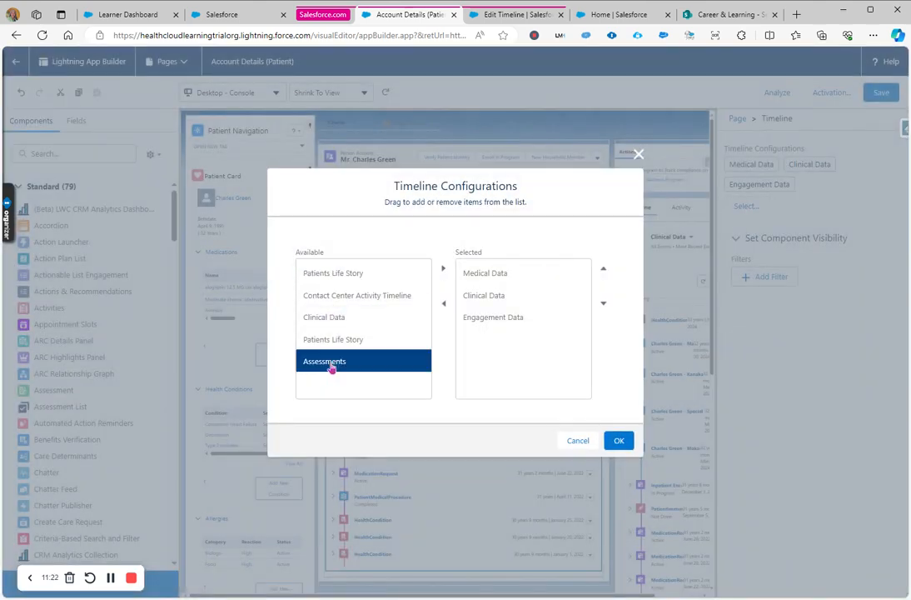
pyautogui.click(444, 268)
pyautogui.click(619, 440)
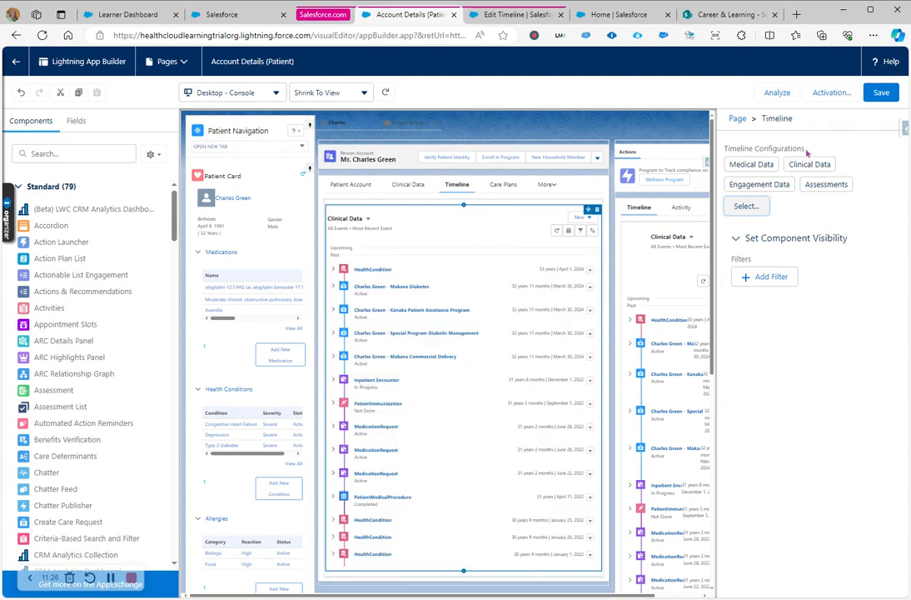
# Try again to deactivate the Clinical Data timeline last modified Mar 30, 2024, in the timeline setup
pyautogui.click(527, 18)
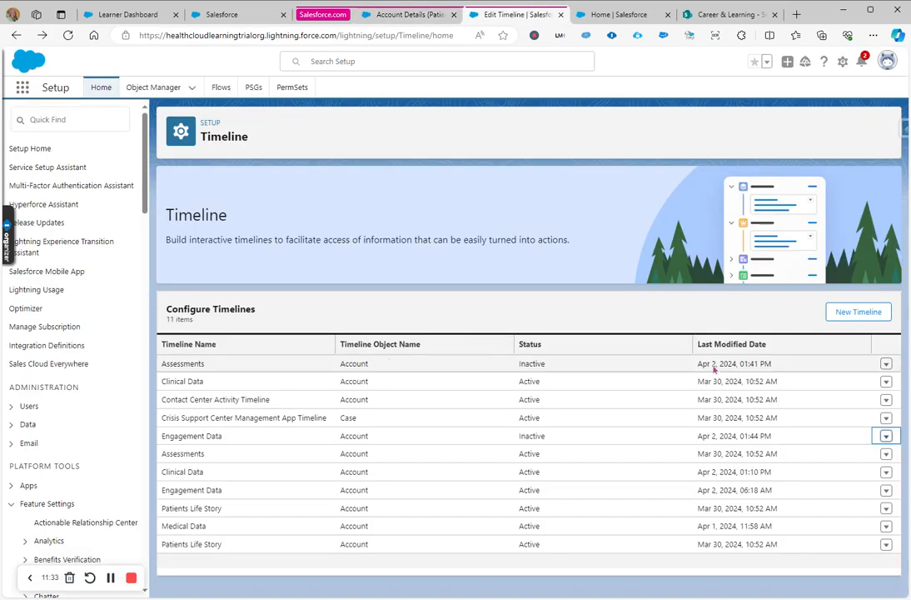
pyautogui.click(887, 381)
pyautogui.click(868, 403)
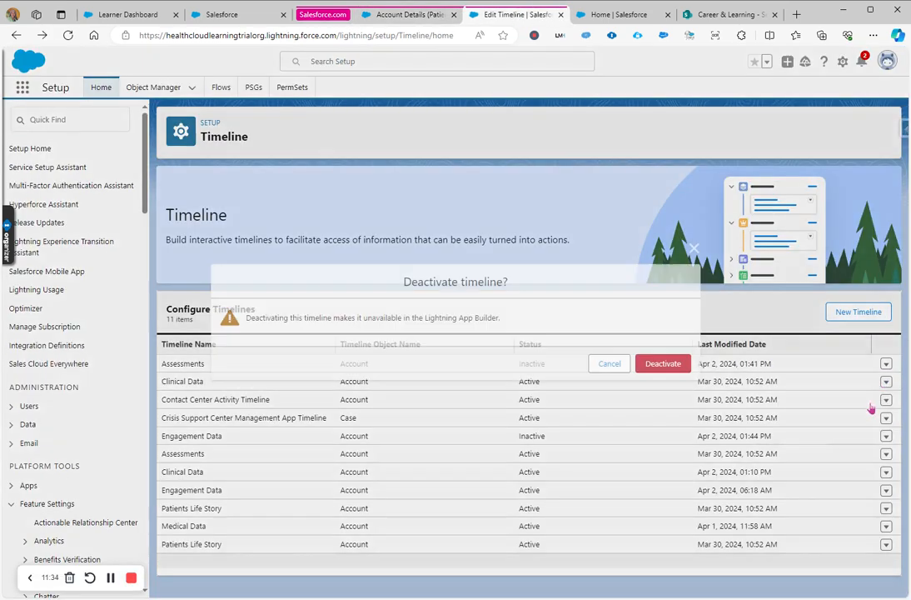
pyautogui.click(662, 364)
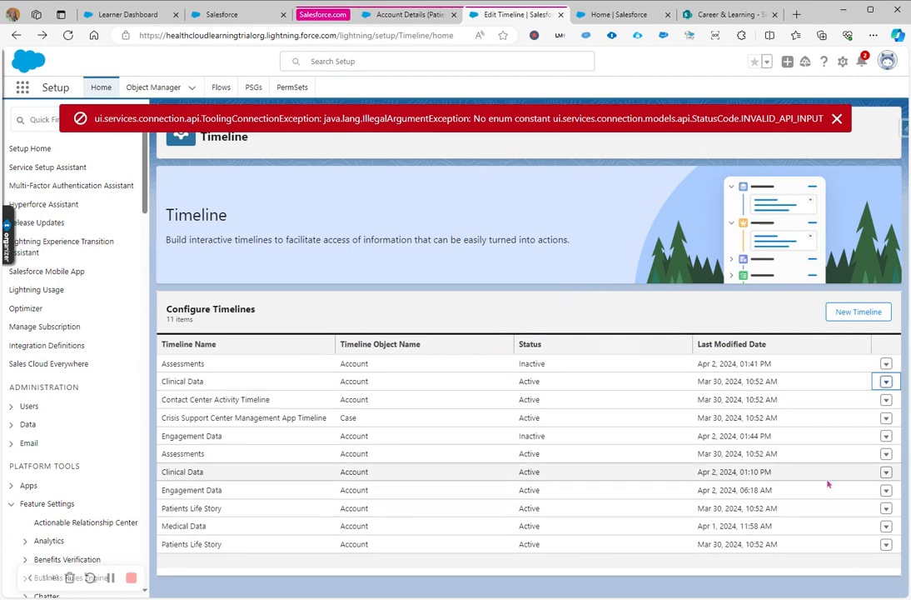
# View the global settings of the Clinical Data timeline last modified Apr 2, 2024, 01:10 PM, and return to the timeline list
pyautogui.click(887, 475)
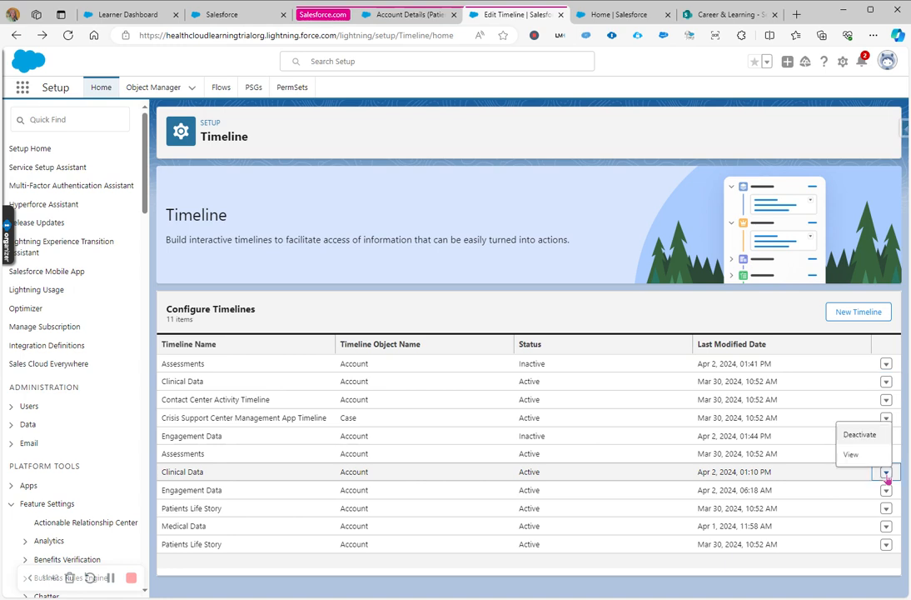
pyautogui.click(861, 458)
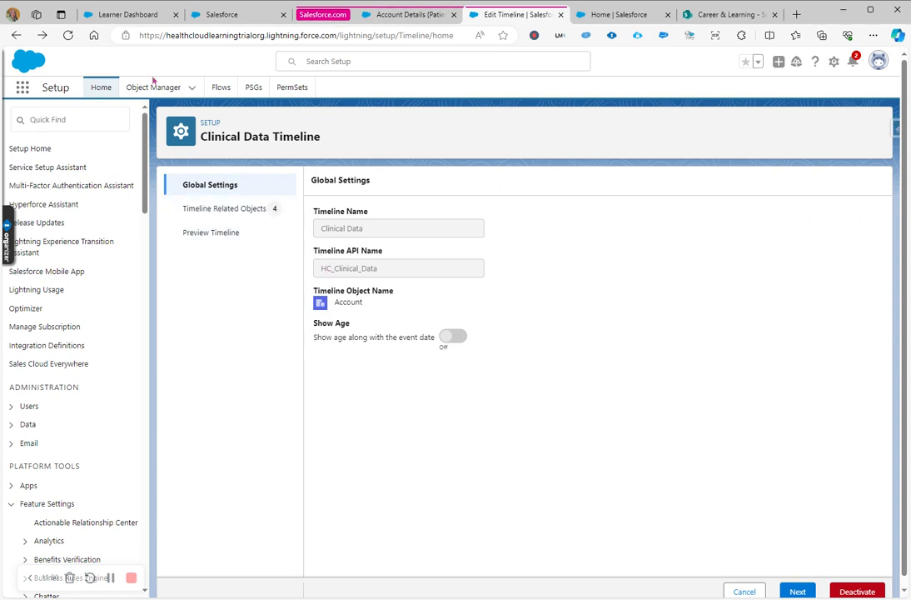
pyautogui.click(16, 35)
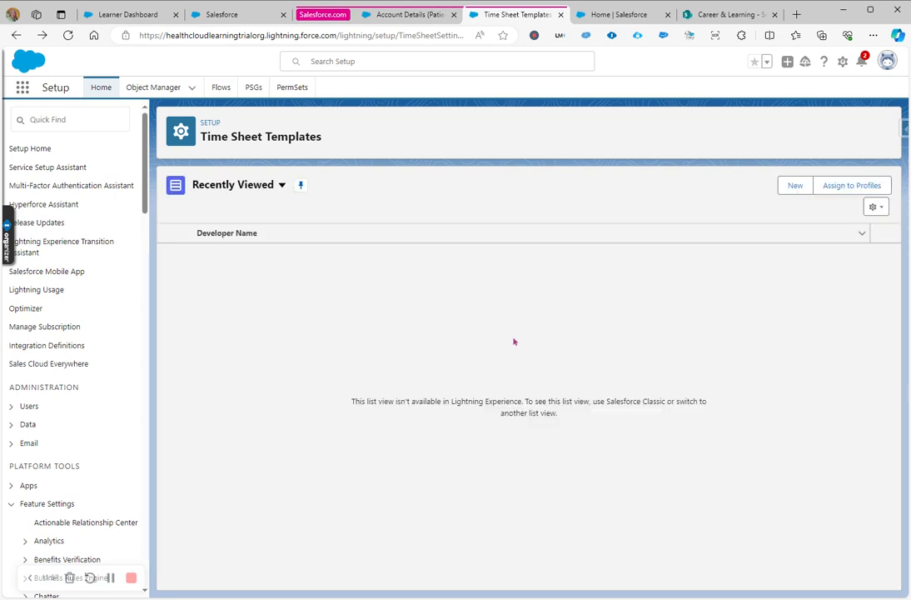
pyautogui.click(39, 35)
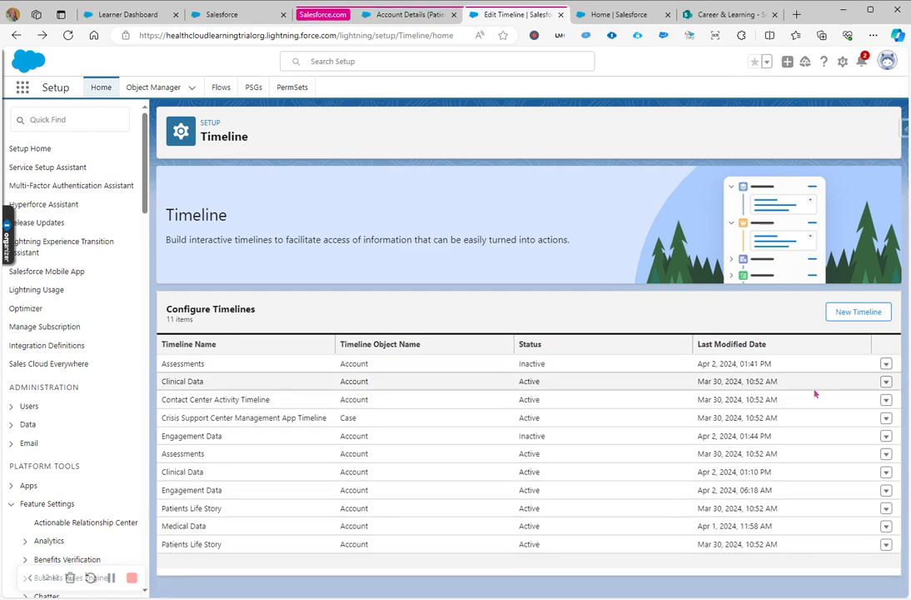
# Deactivate the Clinical Data timeline last modified Apr 2, 2024, 01:10 PM
pyautogui.click(887, 473)
pyautogui.click(804, 433)
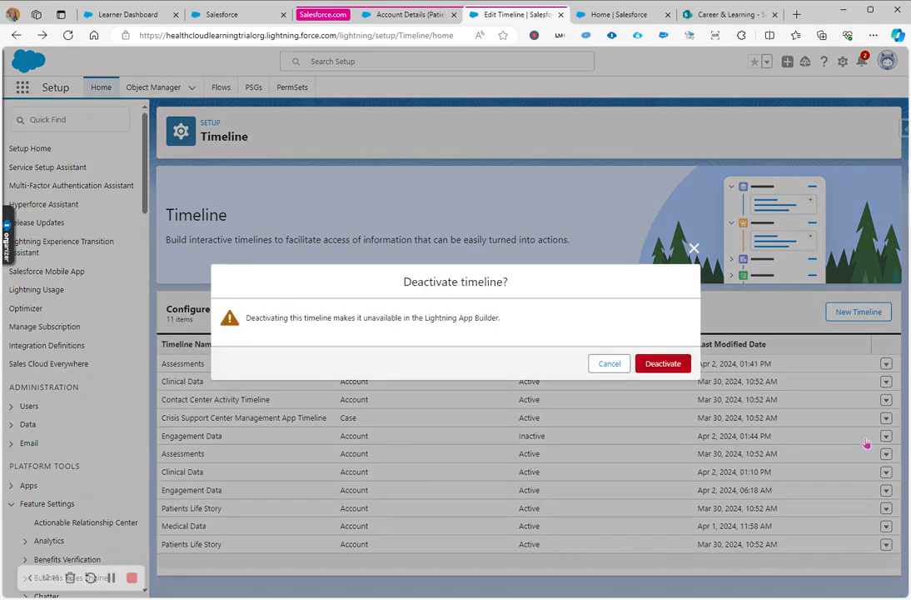
pyautogui.click(662, 366)
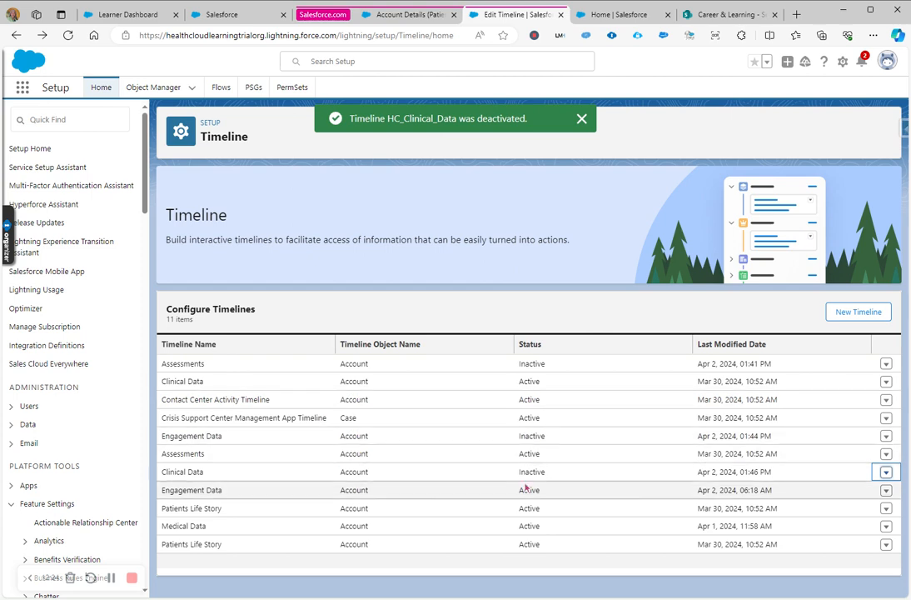
# Rename the inactive Clinical Data timeline with API name HC_Clinical_Data to HC Clinical Data and activate it
pyautogui.click(887, 472)
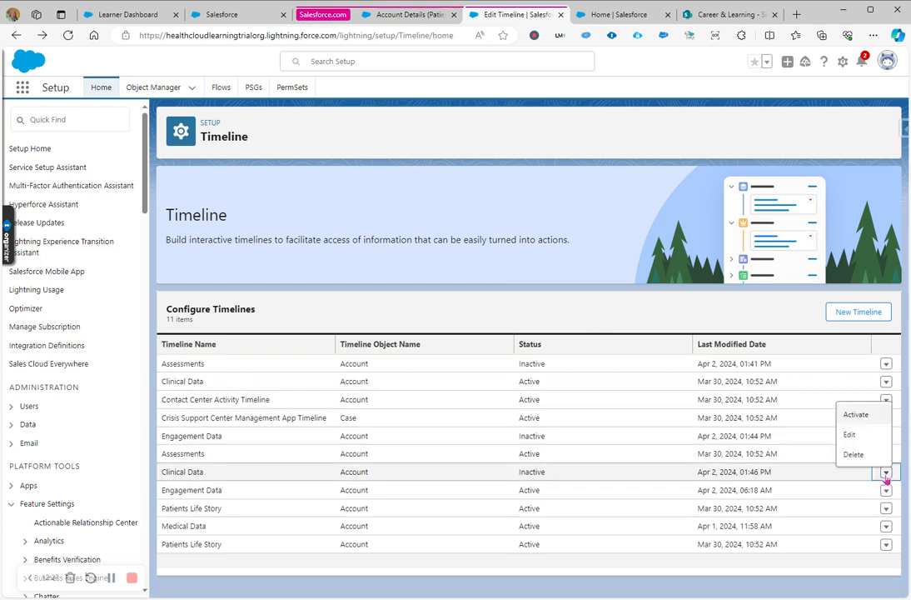
pyautogui.click(858, 438)
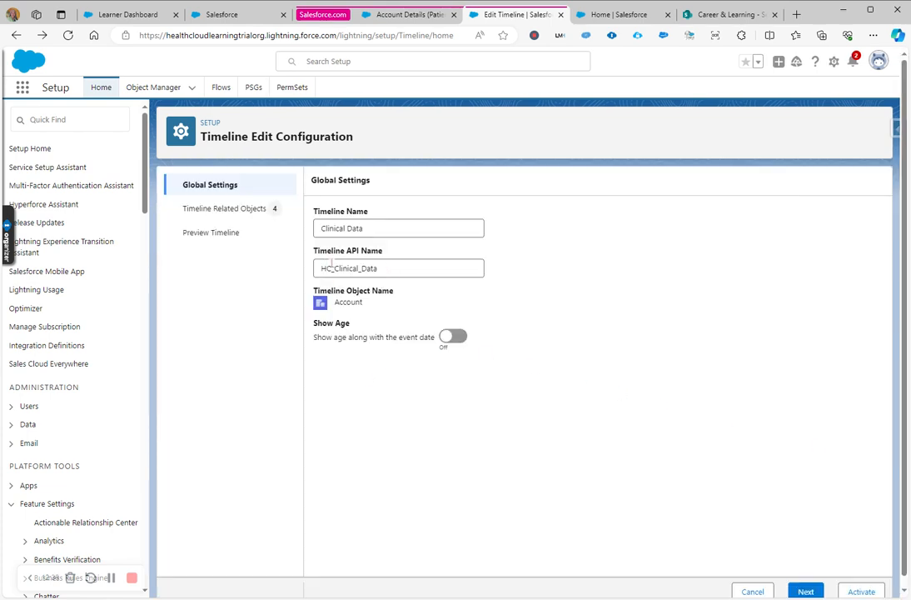
pyautogui.moveTo(333, 267); pyautogui.dragTo(314, 268)
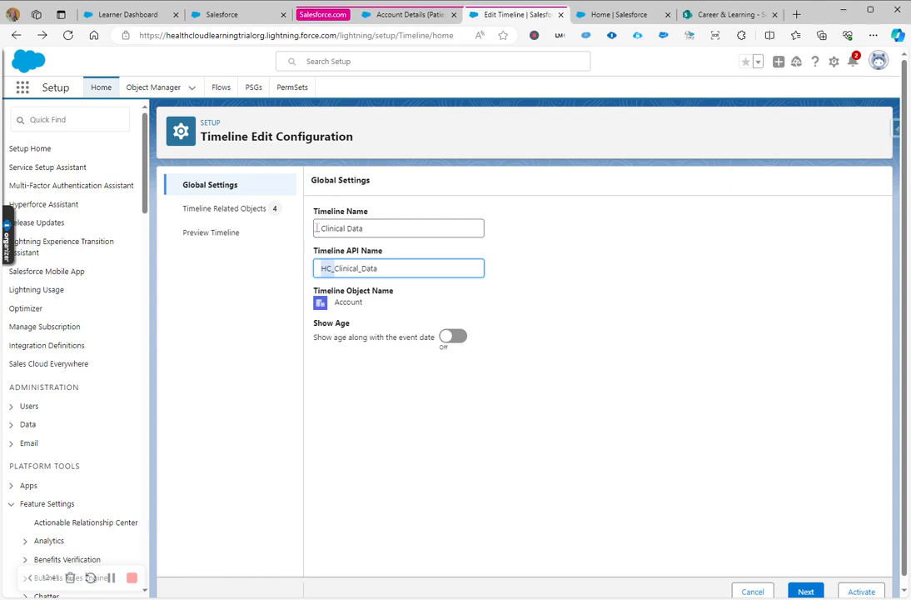
pyautogui.moveTo(317, 227); pyautogui.dragTo(375, 226)
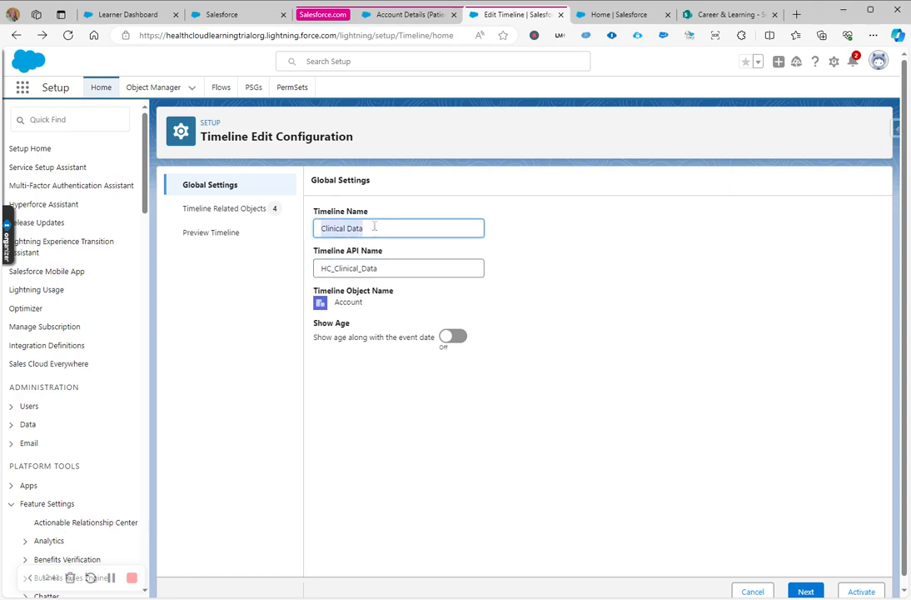
pyautogui.click(391, 14)
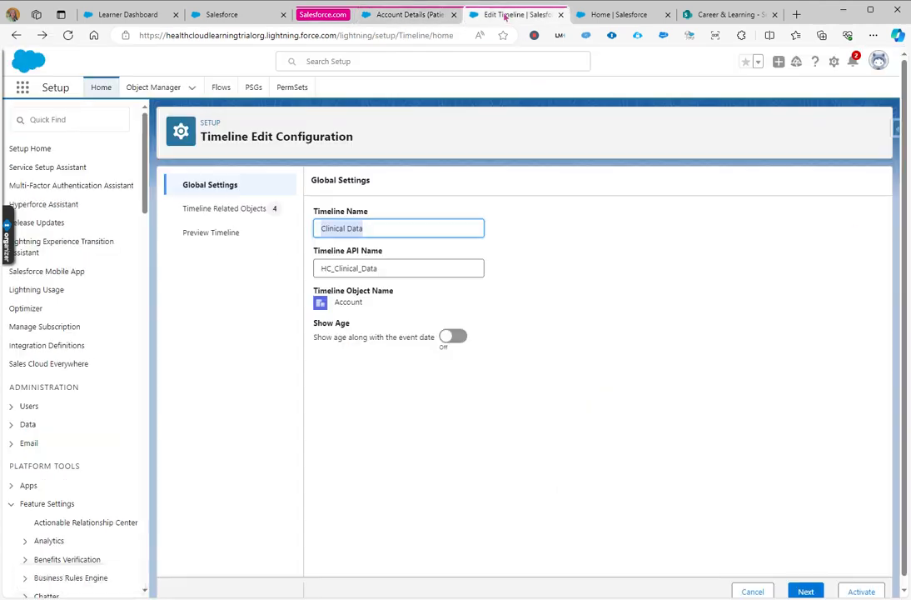
pyautogui.click(508, 14)
pyautogui.click(317, 230)
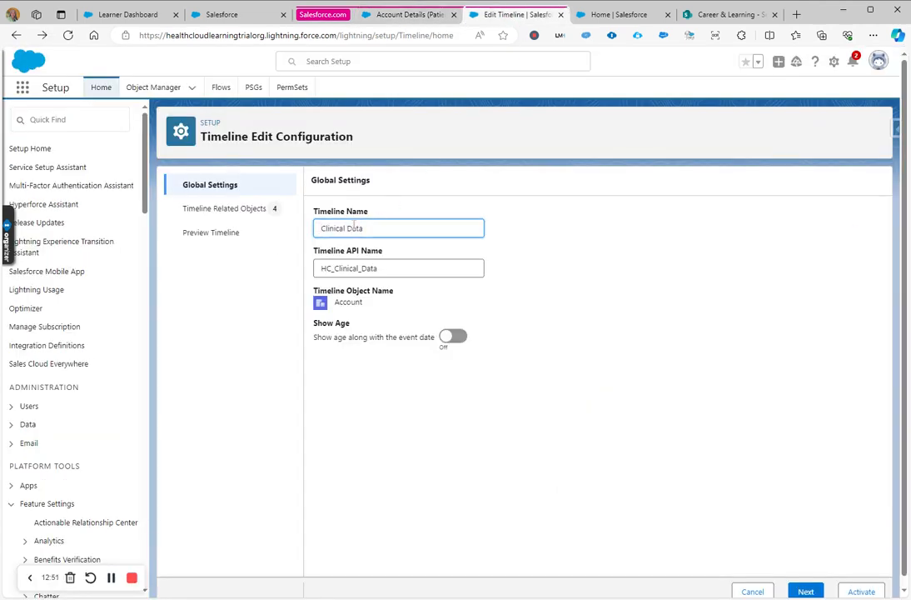
pyautogui.write('HC')
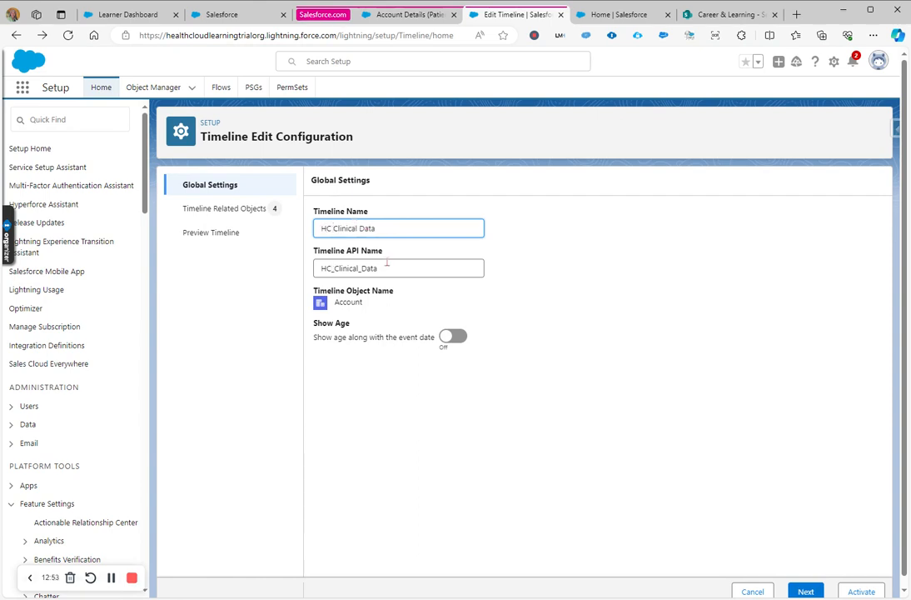
pyautogui.click(861, 593)
pyautogui.click(652, 368)
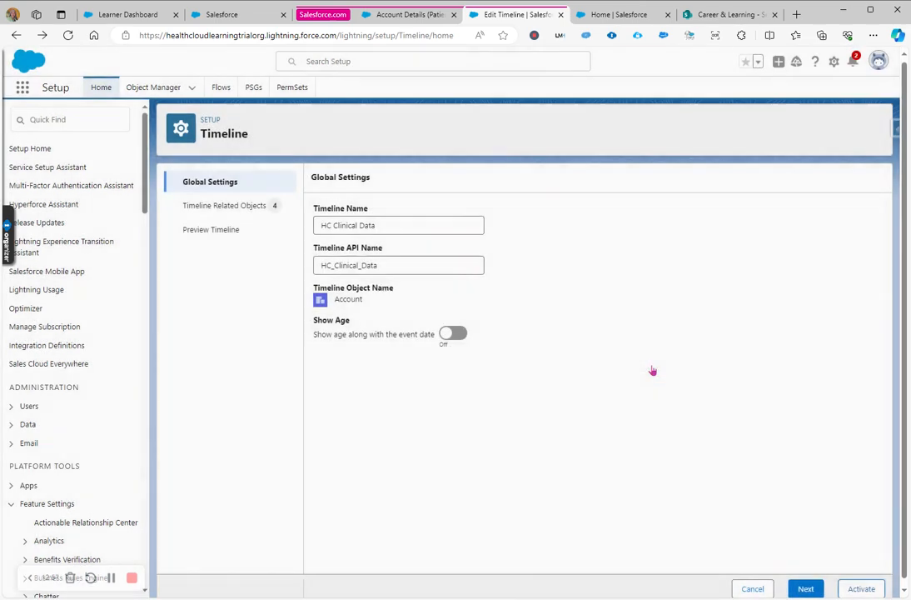
# Reload the Account Details (Patient) page in Lightning App Builder, check the timeline statuses in Setup, and select the page's main Timeline component
pyautogui.click(382, 15)
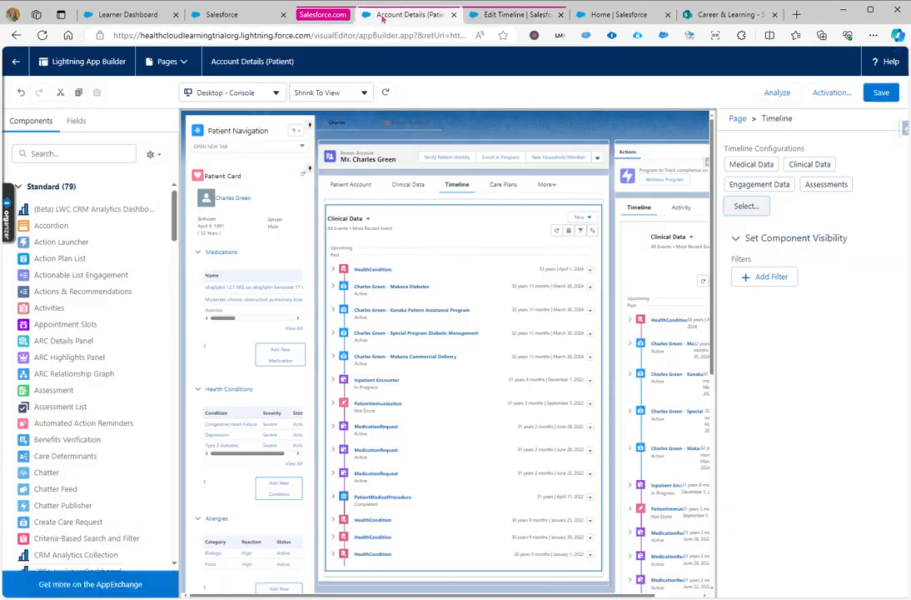
pyautogui.click(41, 35)
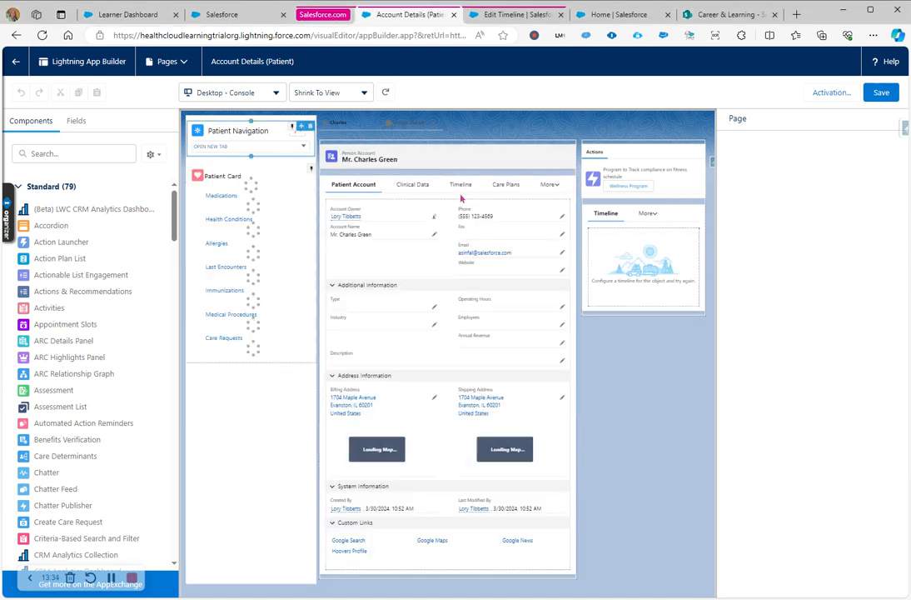
pyautogui.click(459, 187)
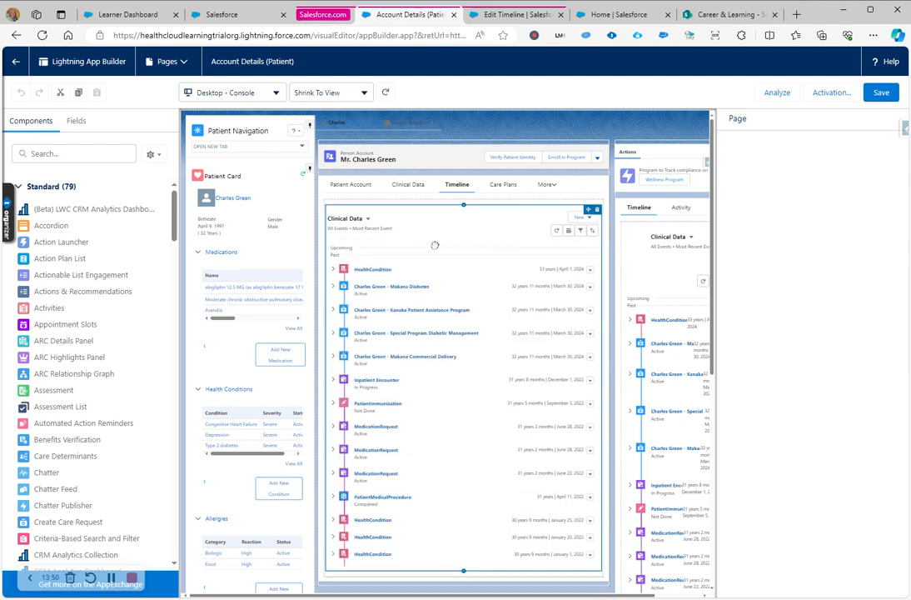
pyautogui.click(492, 14)
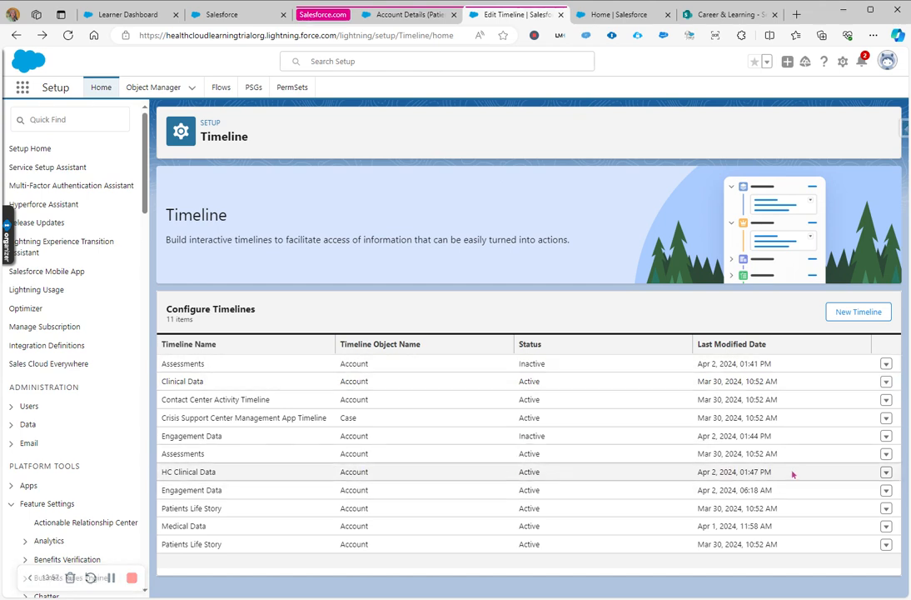
pyautogui.click(408, 15)
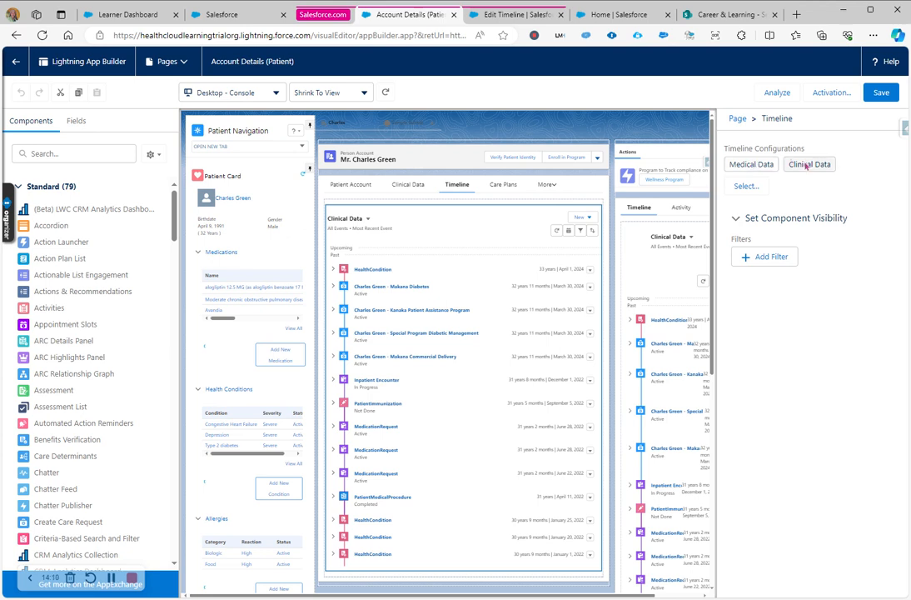
# Add Engagement Data and Assessments to the Timeline component's selected timeline configurations
pyautogui.click(753, 188)
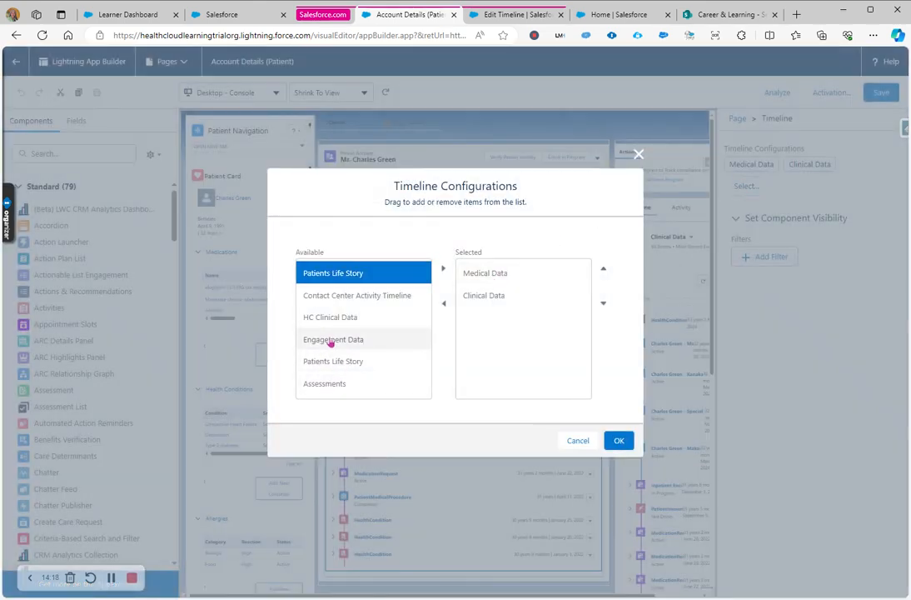
pyautogui.click(335, 341)
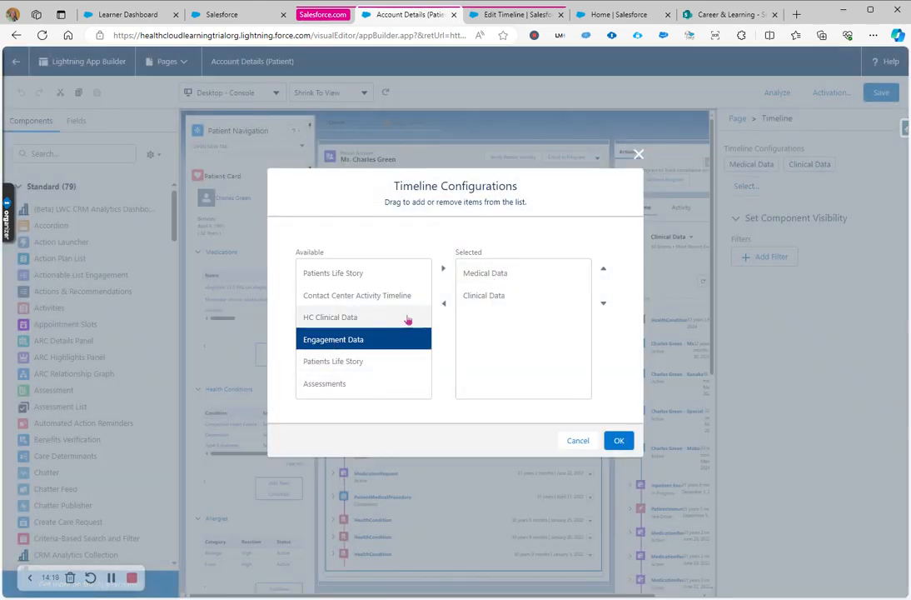
pyautogui.click(443, 269)
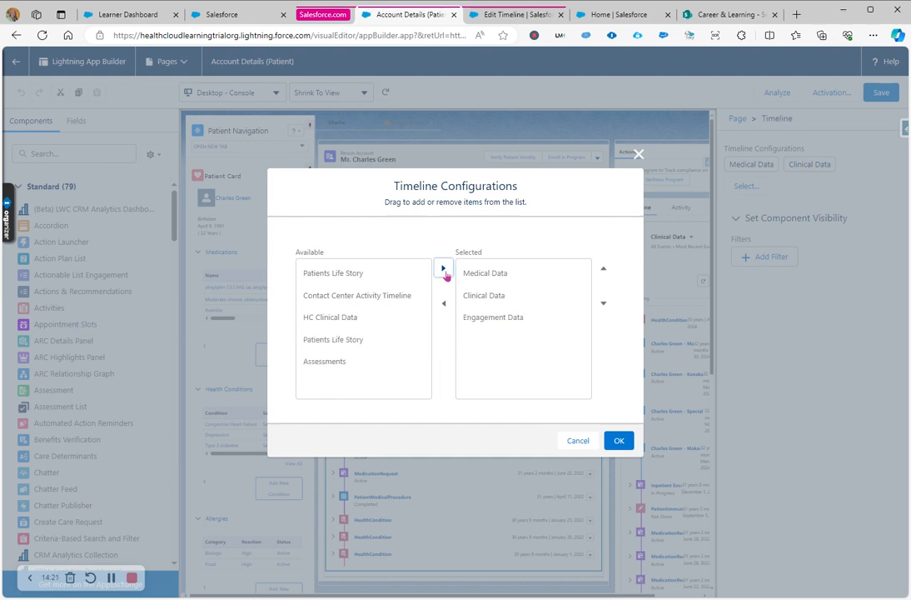
pyautogui.click(322, 369)
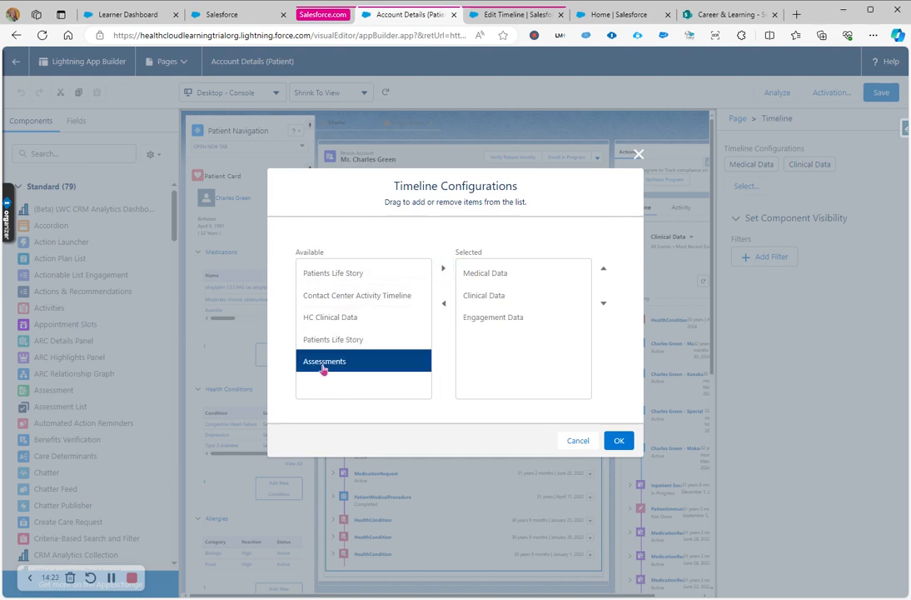
pyautogui.click(444, 269)
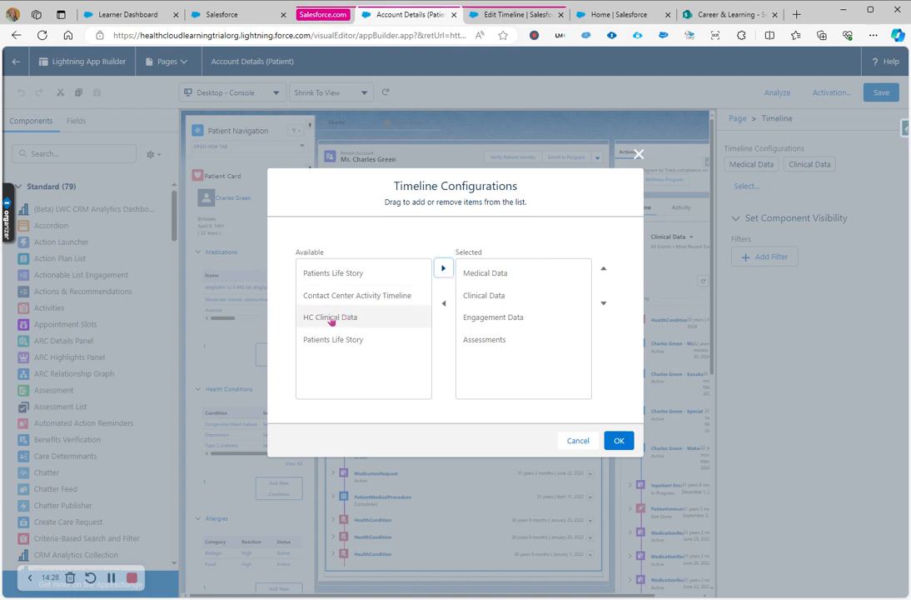
# View the related objects of the HC Clinical Data timeline in Setup and return to the timeline list
pyautogui.click(525, 14)
pyautogui.click(596, 15)
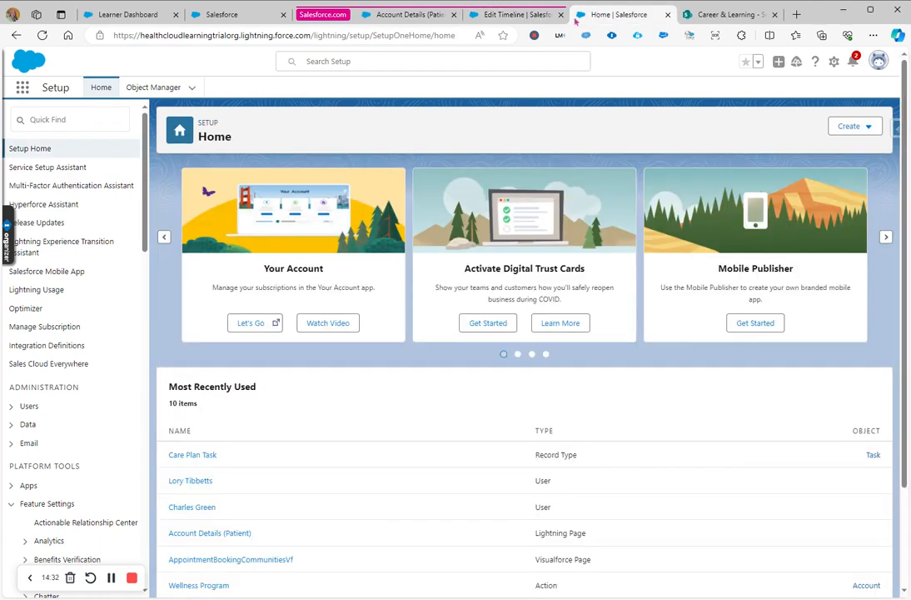
pyautogui.click(546, 15)
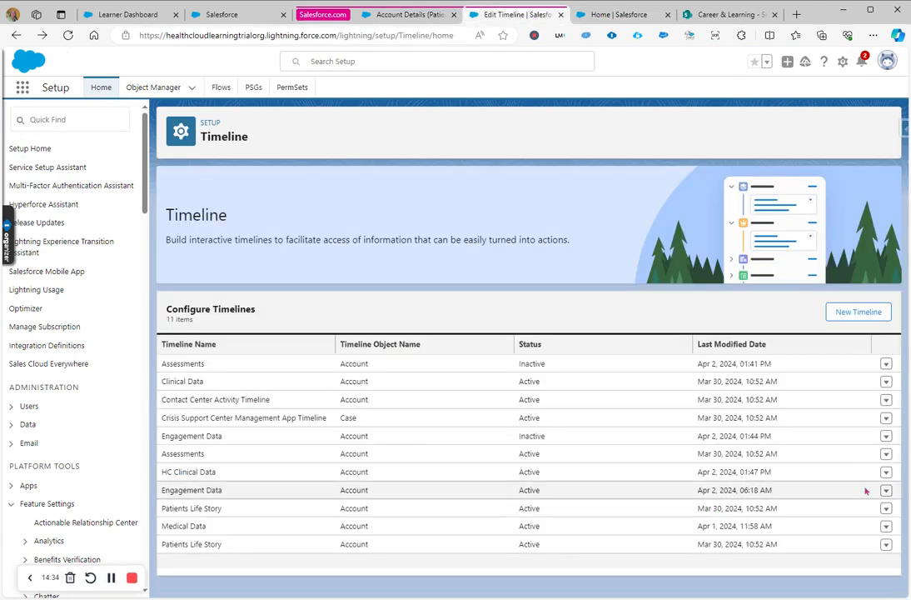
pyautogui.click(885, 471)
pyautogui.click(863, 513)
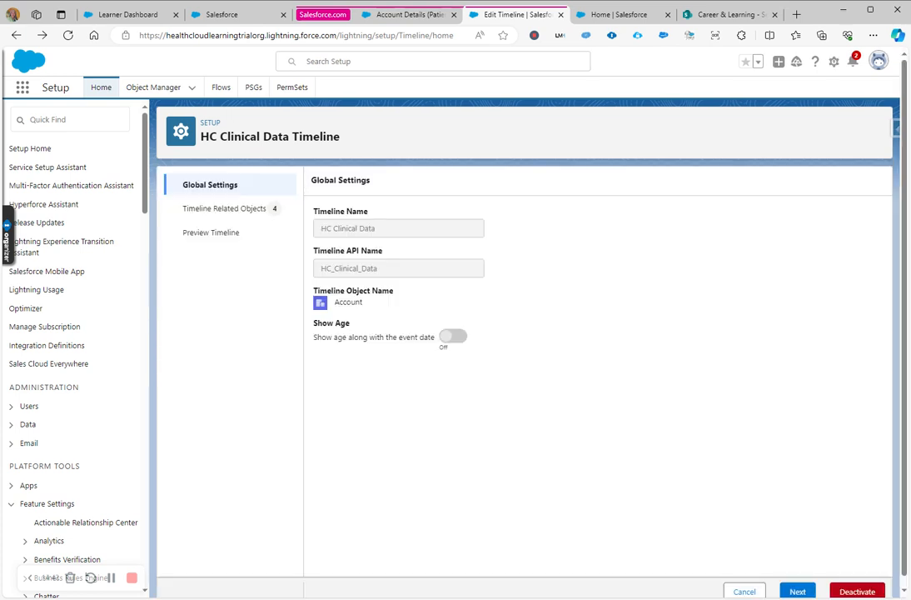
pyautogui.click(243, 210)
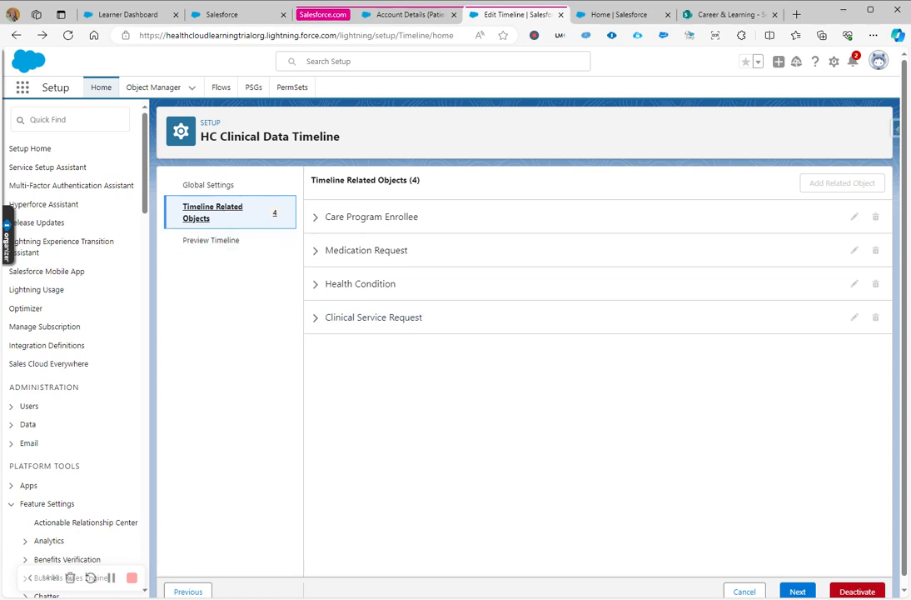
pyautogui.click(17, 35)
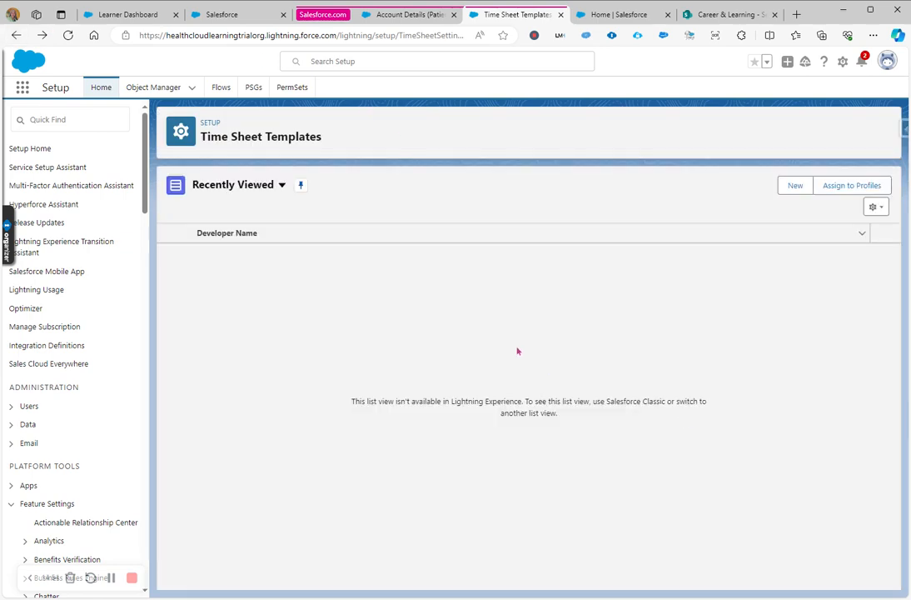
pyautogui.click(42, 35)
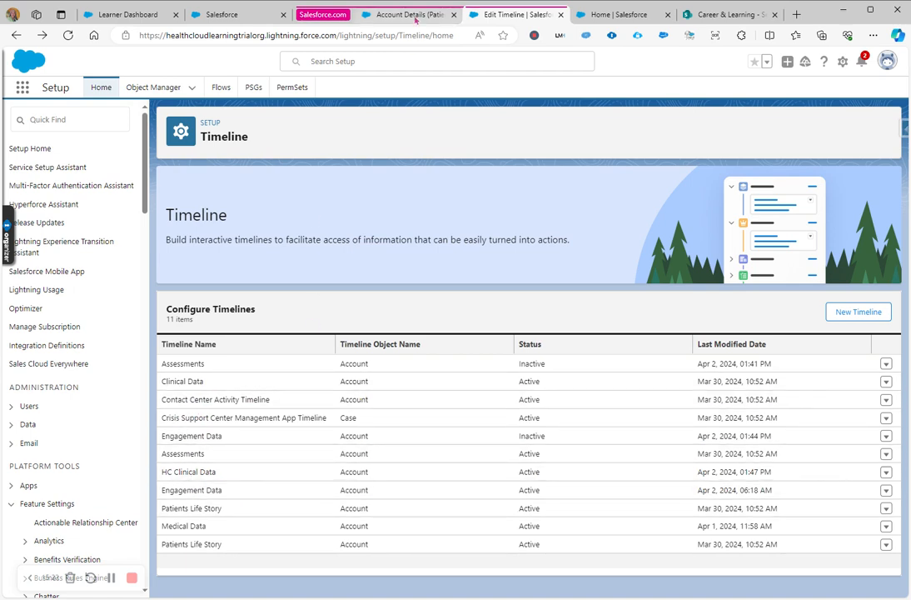
# Replace Clinical Data with HC Clinical Data in the patient page's selected timeline configurations and accept the selection
pyautogui.click(356, 14)
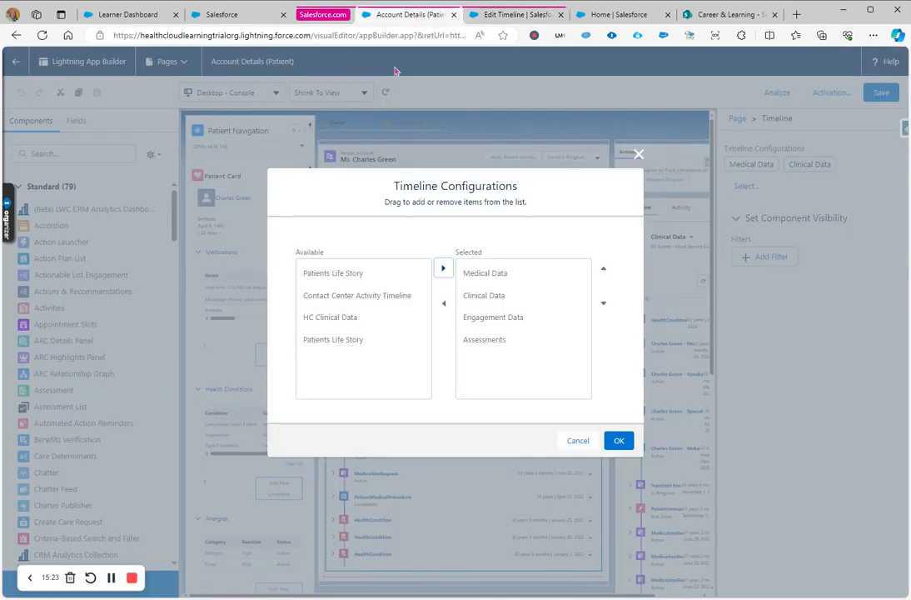
pyautogui.click(475, 298)
pyautogui.click(445, 305)
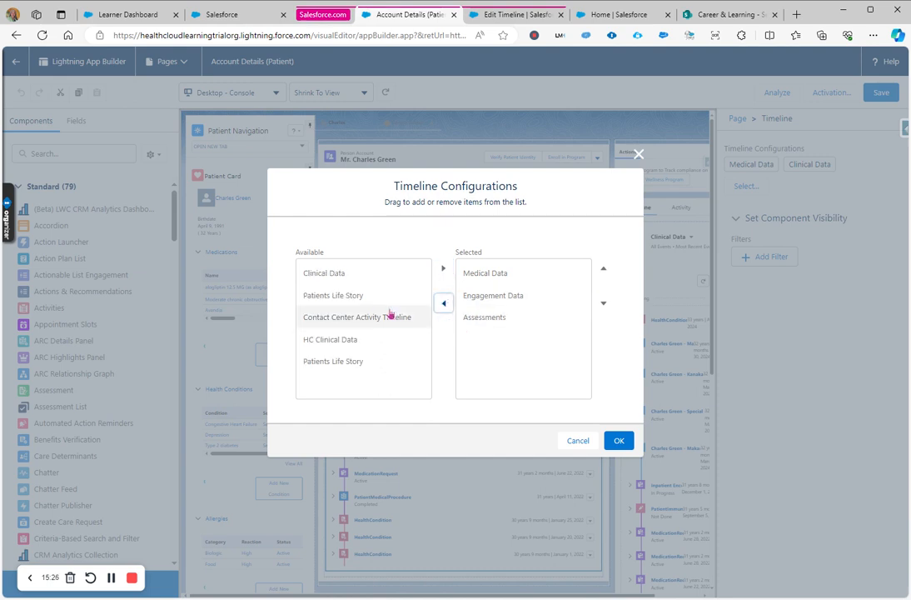
pyautogui.click(338, 341)
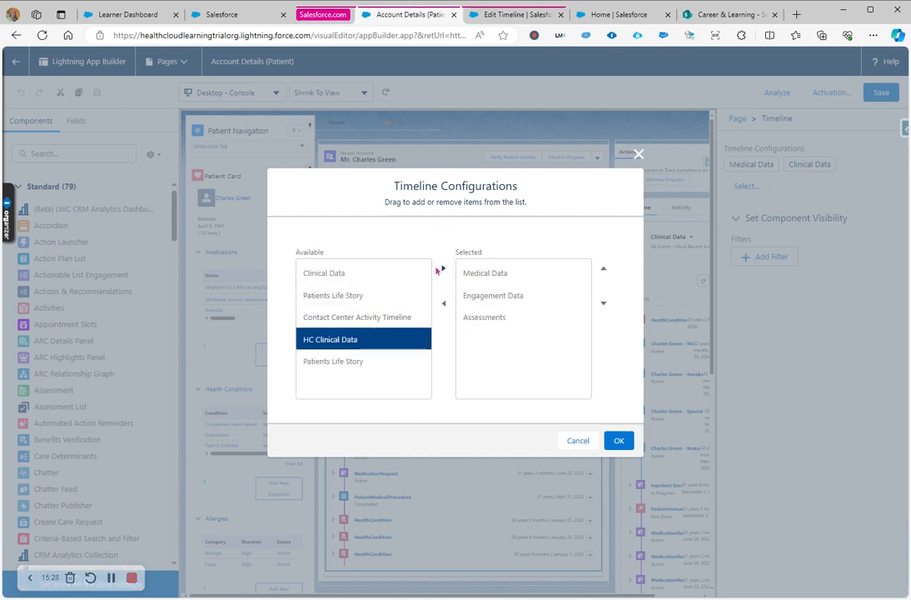
pyautogui.click(441, 268)
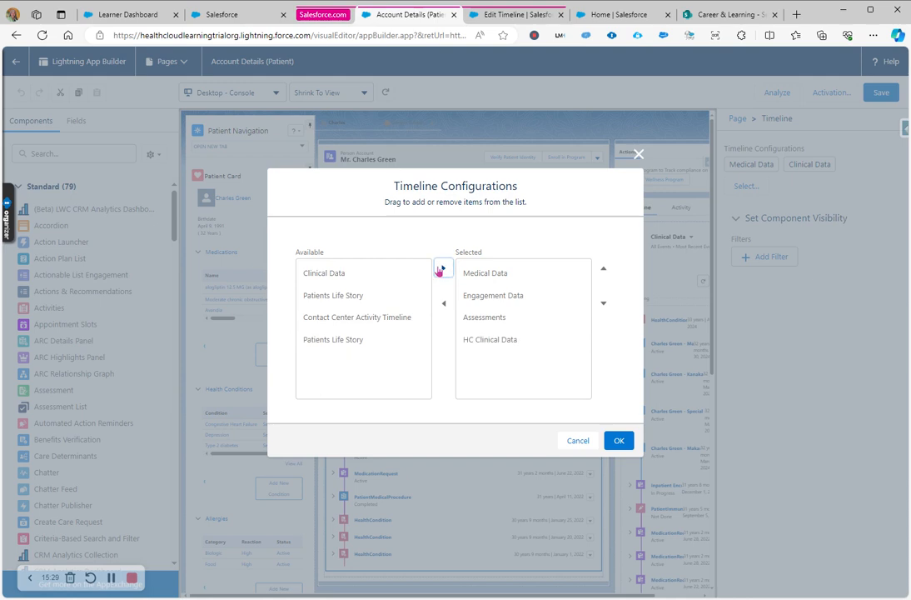
pyautogui.click(619, 441)
# Save the Account Details (Patient) page and review its activation settings
pyautogui.click(878, 94)
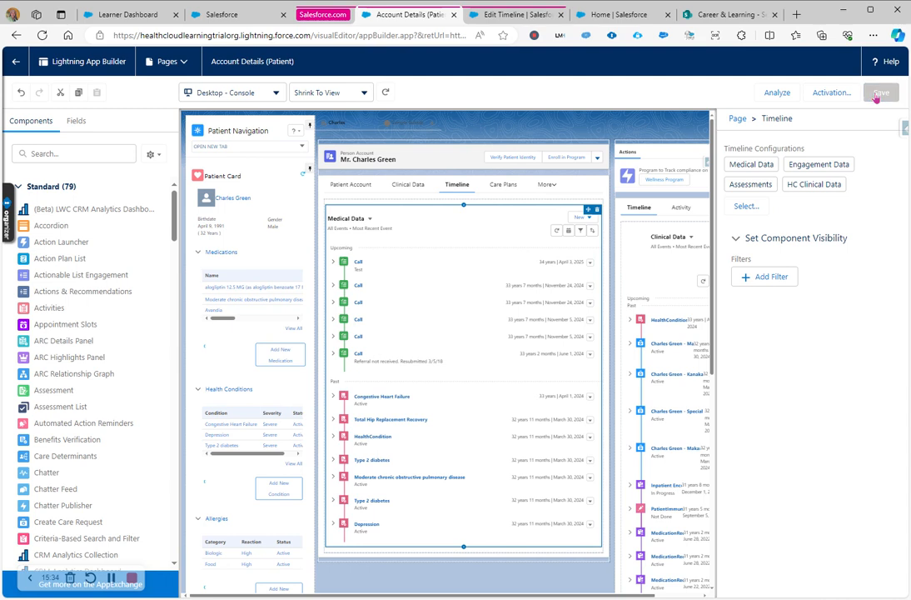
pyautogui.click(833, 92)
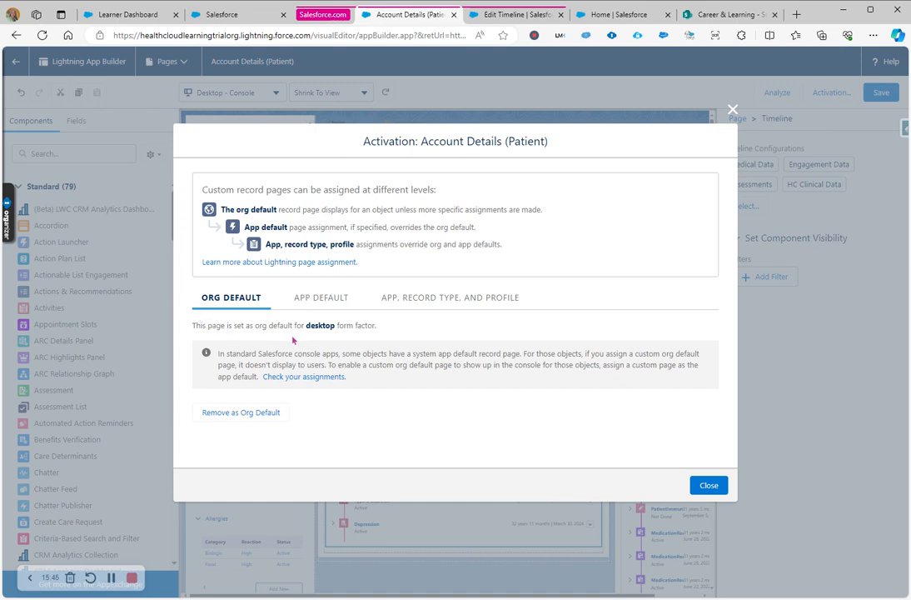
pyautogui.click(701, 488)
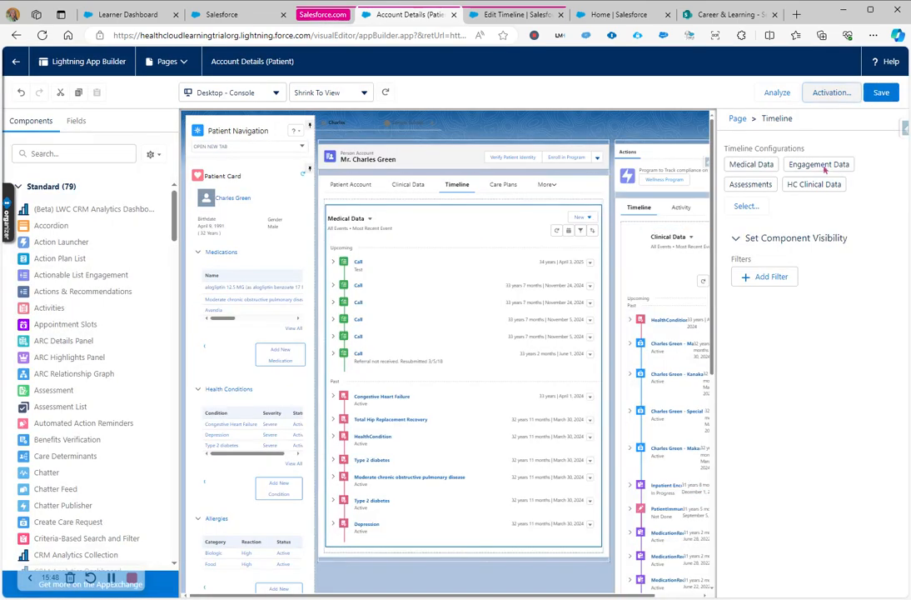
# Return to the patient's record in Care Coordination and switch its main timeline to Engagement Data
pyautogui.click(13, 63)
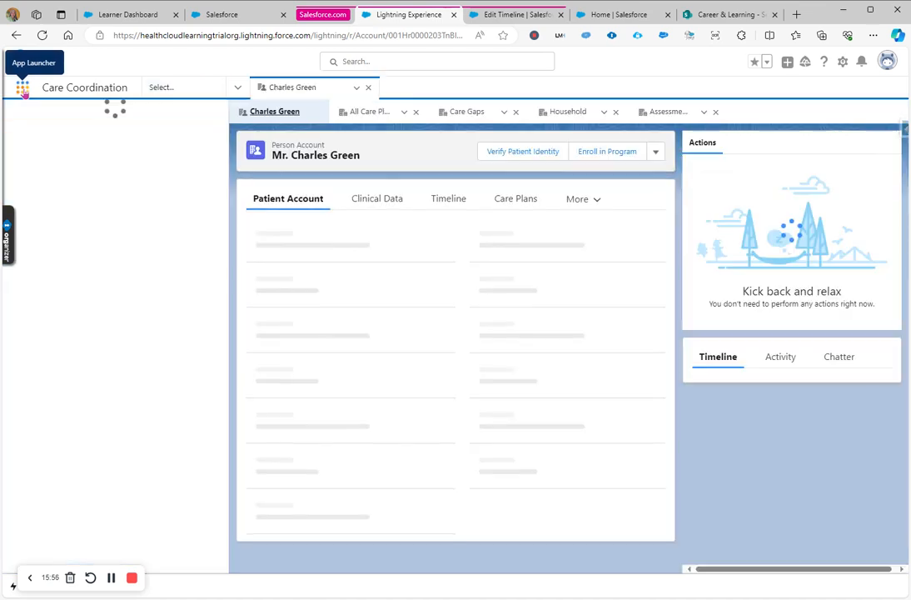
pyautogui.click(446, 202)
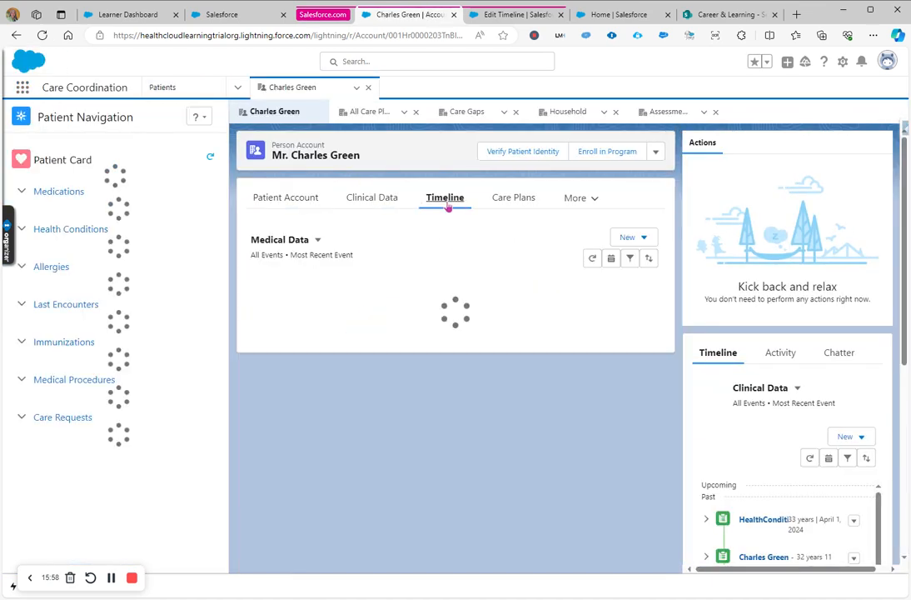
pyautogui.click(317, 240)
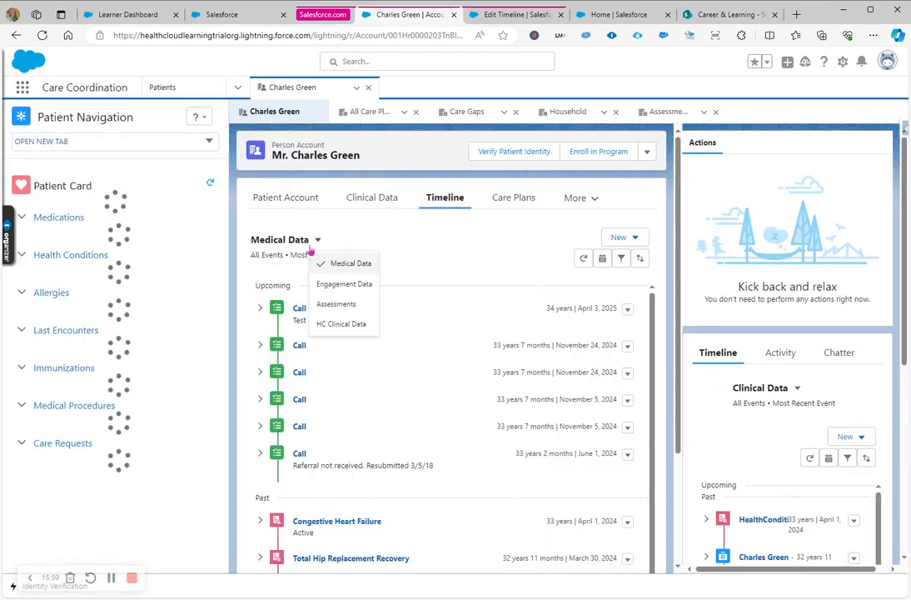
pyautogui.click(319, 285)
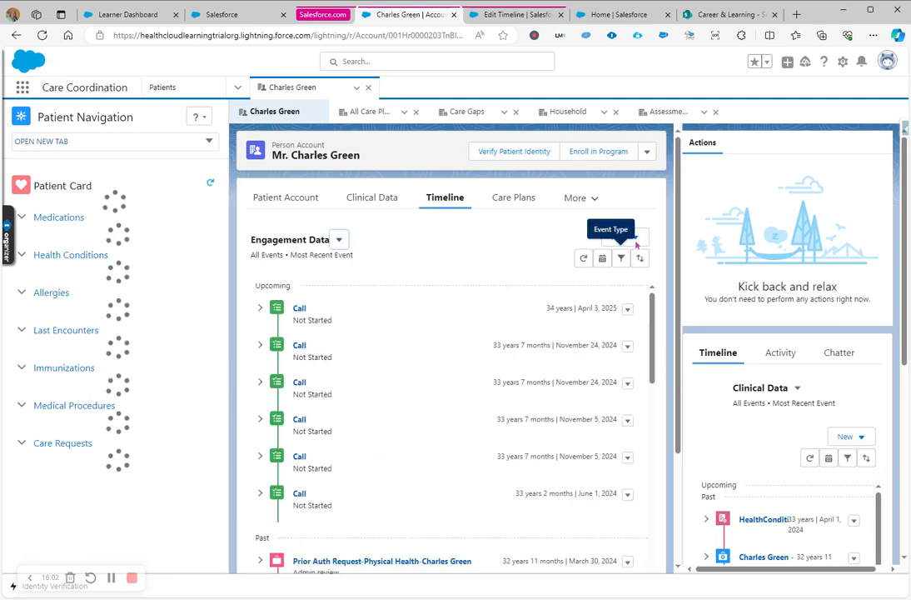
# Check the new-record options and event type filter of the patient's Engagement Data timeline, and switch the main timeline to HC Clinical Data
pyautogui.click(633, 239)
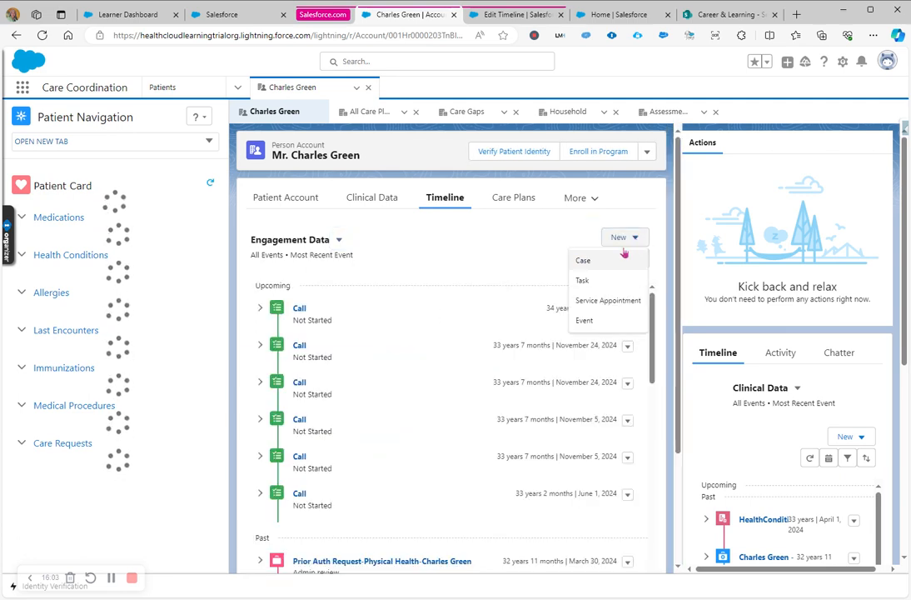
pyautogui.click(508, 276)
pyautogui.click(621, 258)
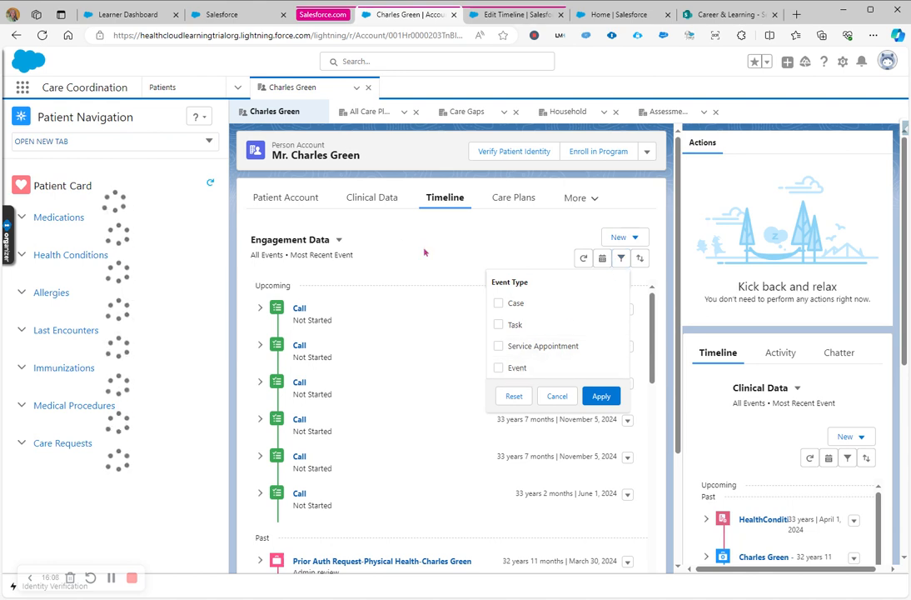
pyautogui.click(340, 241)
pyautogui.click(341, 325)
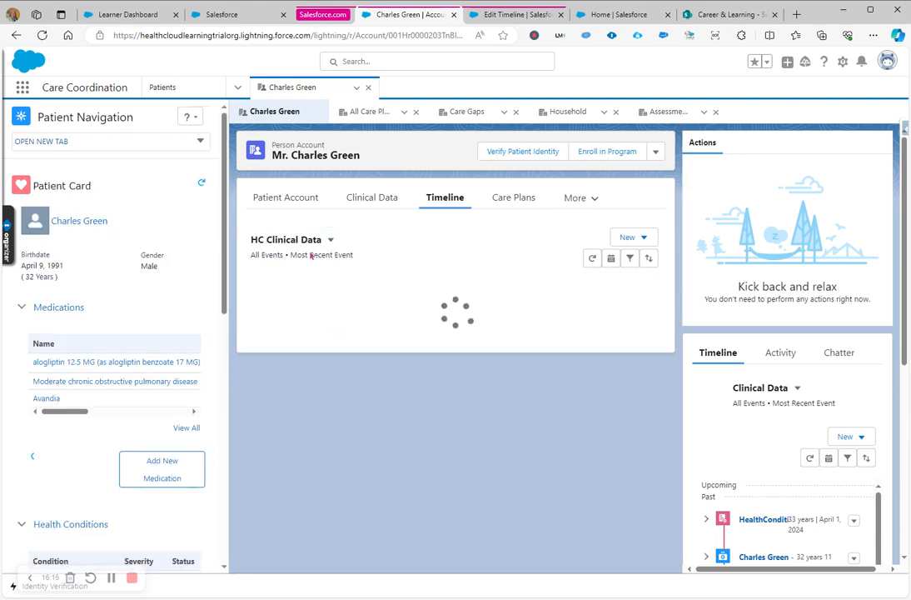
# Return to the timeline list in Setup and deactivate the HC Clinical Data timeline
pyautogui.click(534, 23)
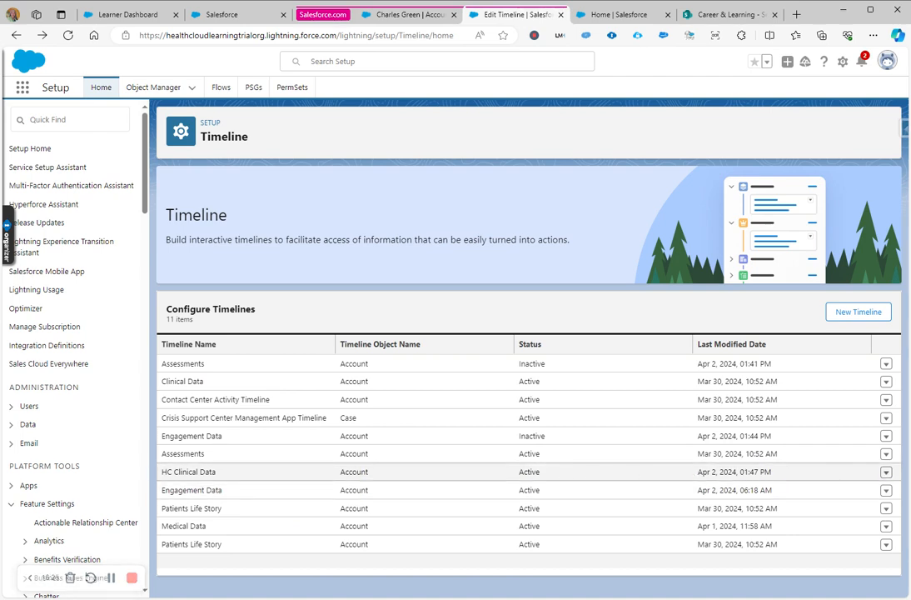
pyautogui.click(885, 473)
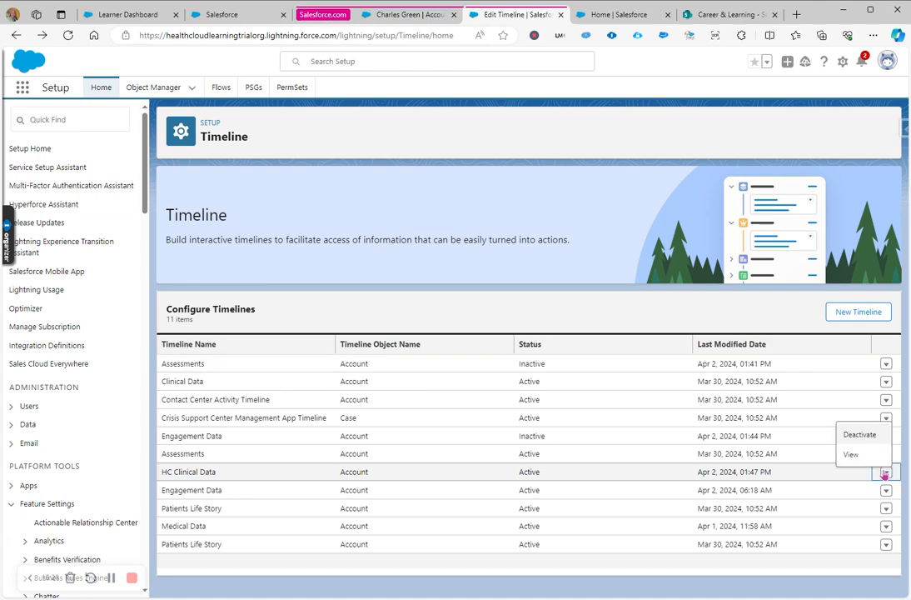
pyautogui.click(866, 434)
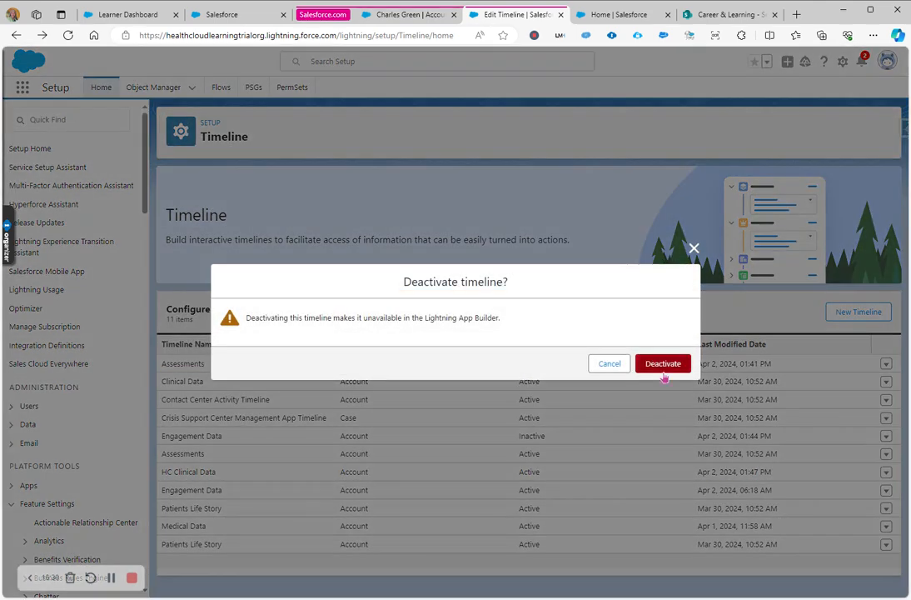
pyautogui.click(663, 364)
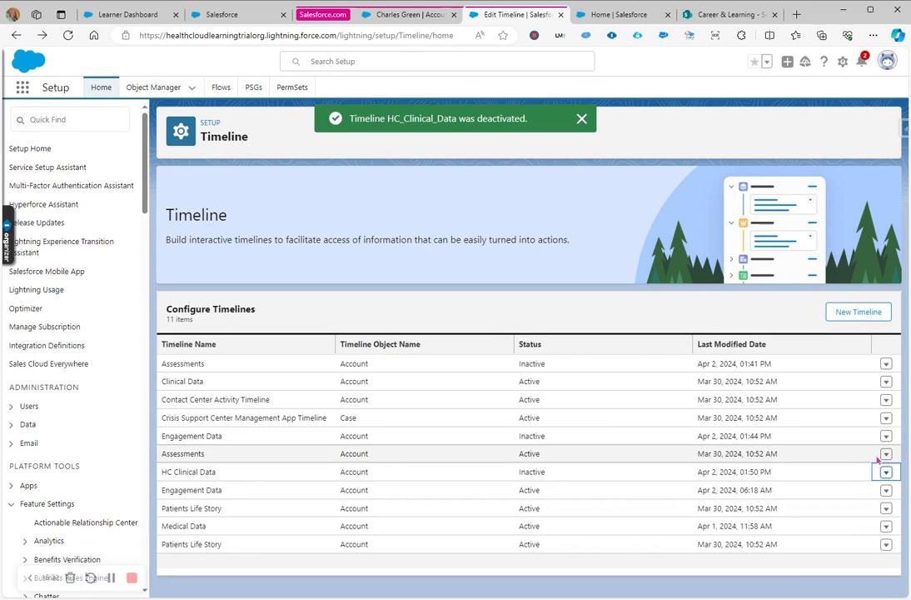
# Rename the HC Clinical Data timeline to Clinical Data with the API name HC_Clinical_Data, and save and activate it
pyautogui.click(887, 473)
pyautogui.click(857, 440)
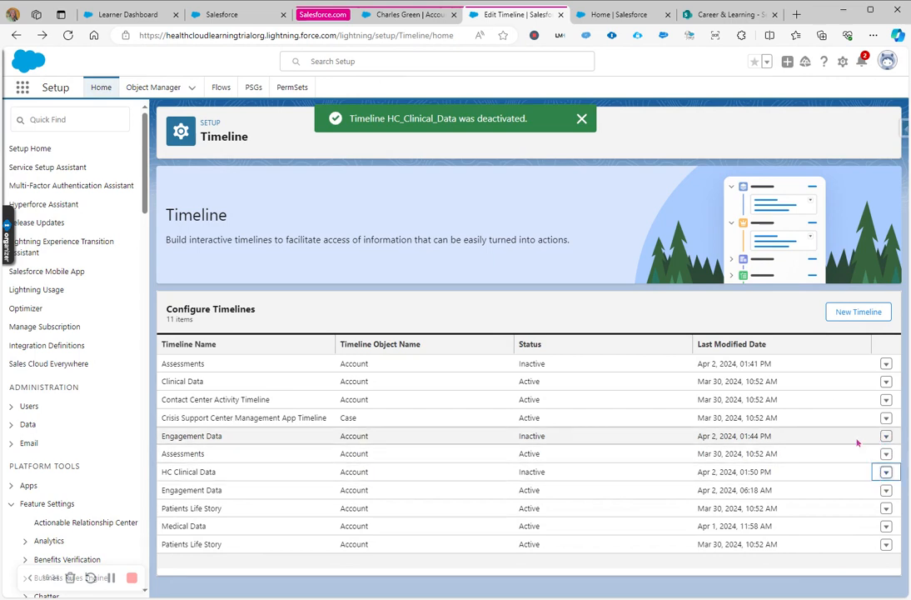
pyautogui.click(341, 228)
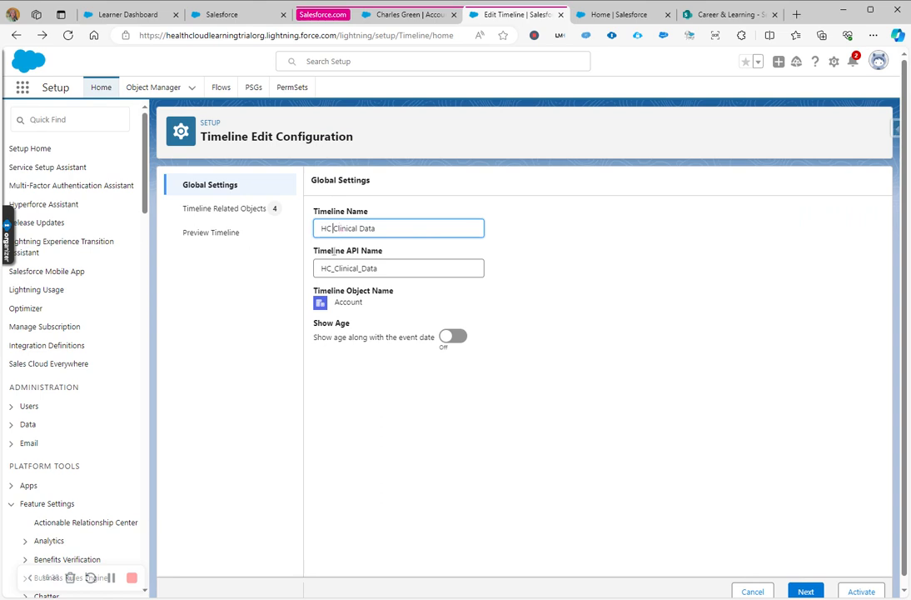
pyautogui.press('BackSpace')
pyautogui.press('BackSpace')
pyautogui.press('BackSpace')
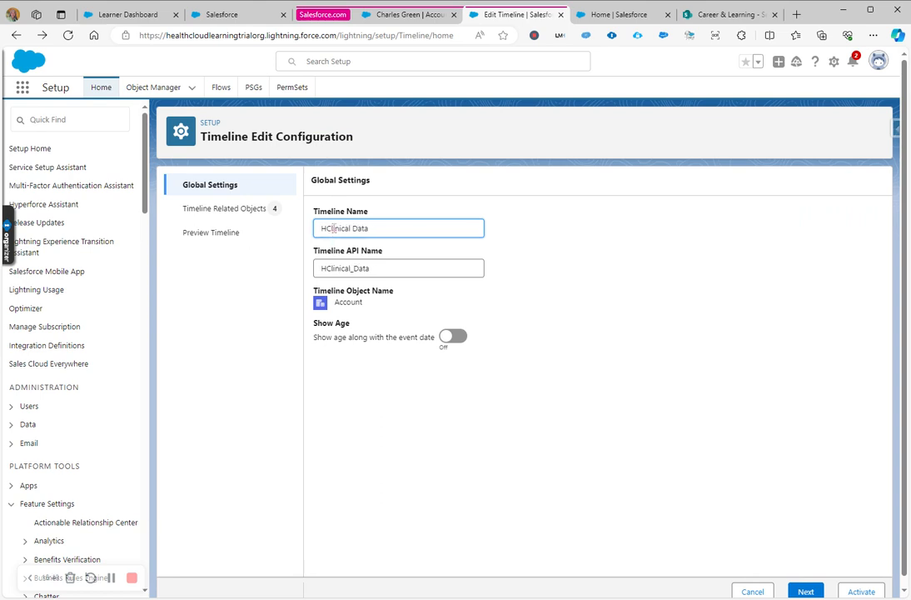
pyautogui.click(321, 268)
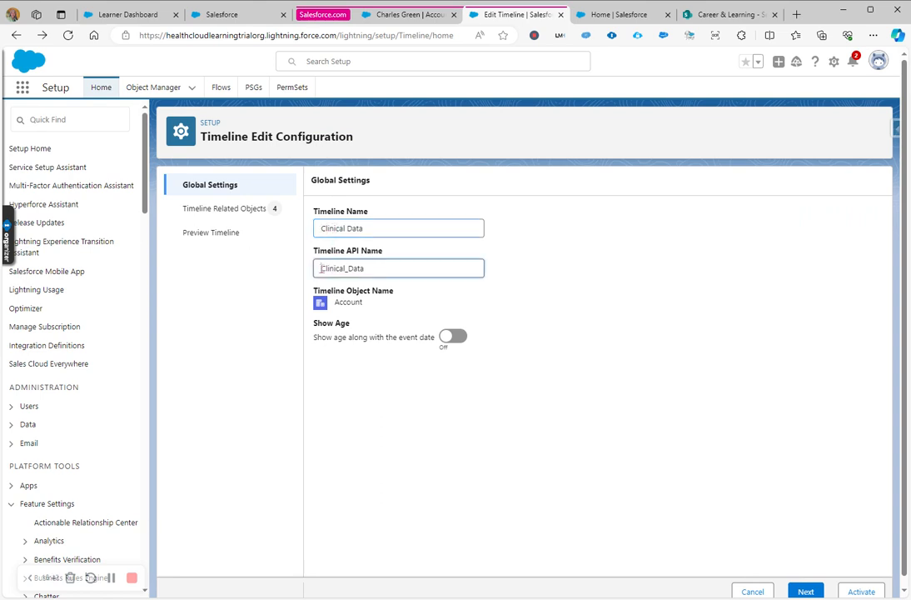
pyautogui.write('HC_')
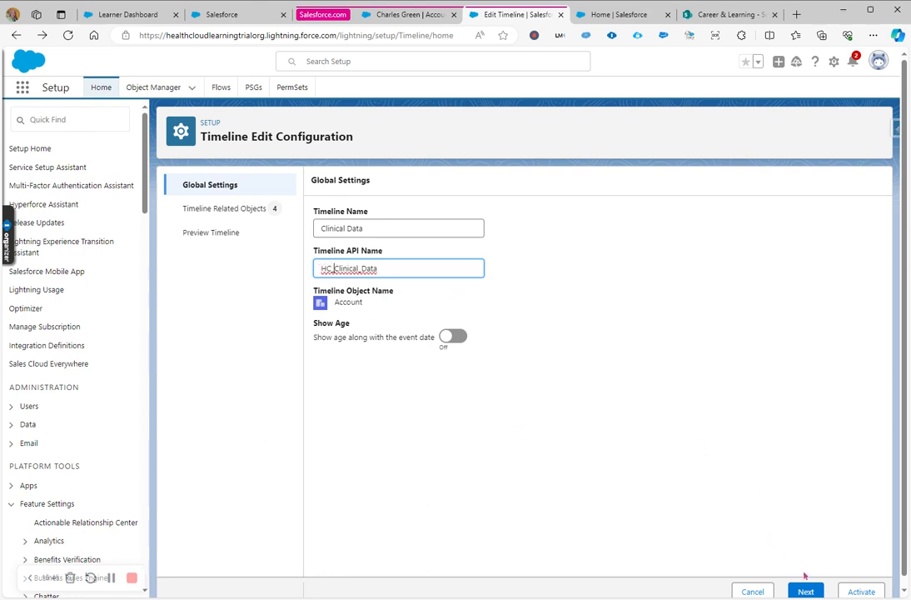
pyautogui.click(863, 592)
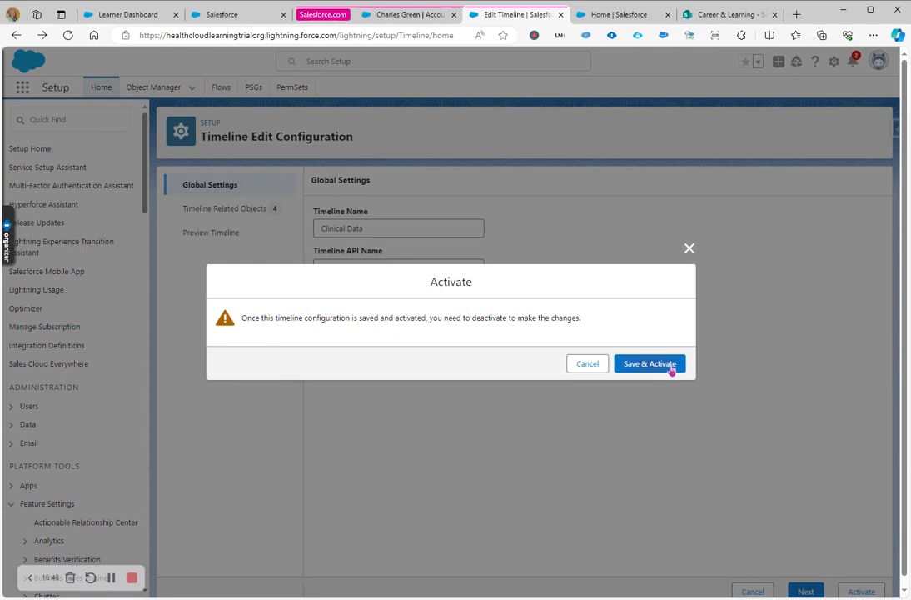
pyautogui.click(671, 370)
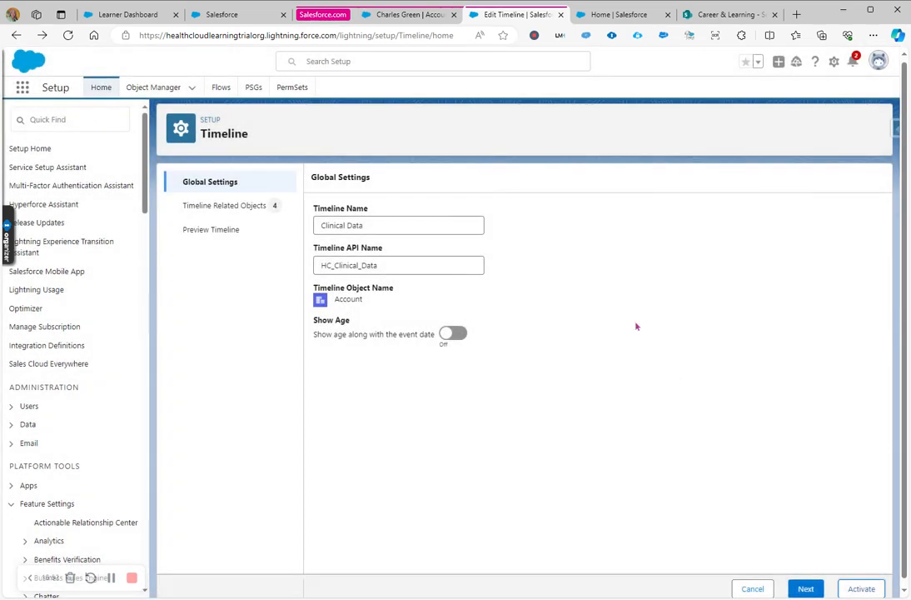
# Reload the patient's record in Care Coordination and switch its main timeline to Clinical Data
pyautogui.click(409, 16)
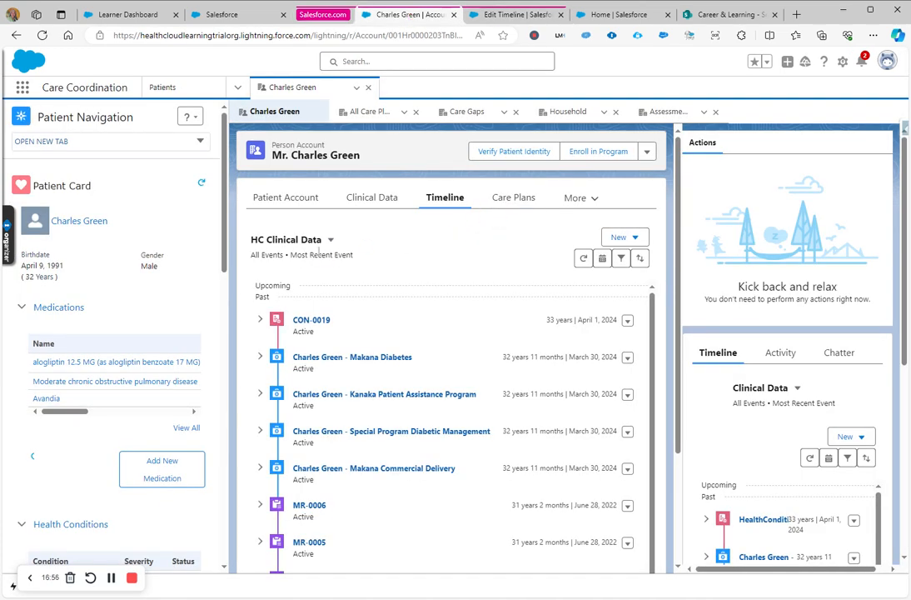
pyautogui.click(44, 36)
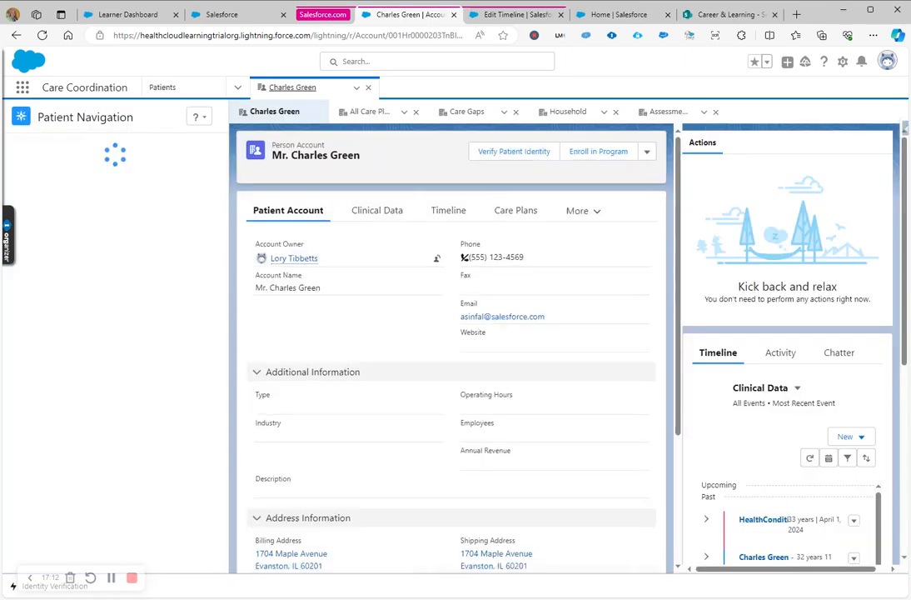
pyautogui.click(447, 200)
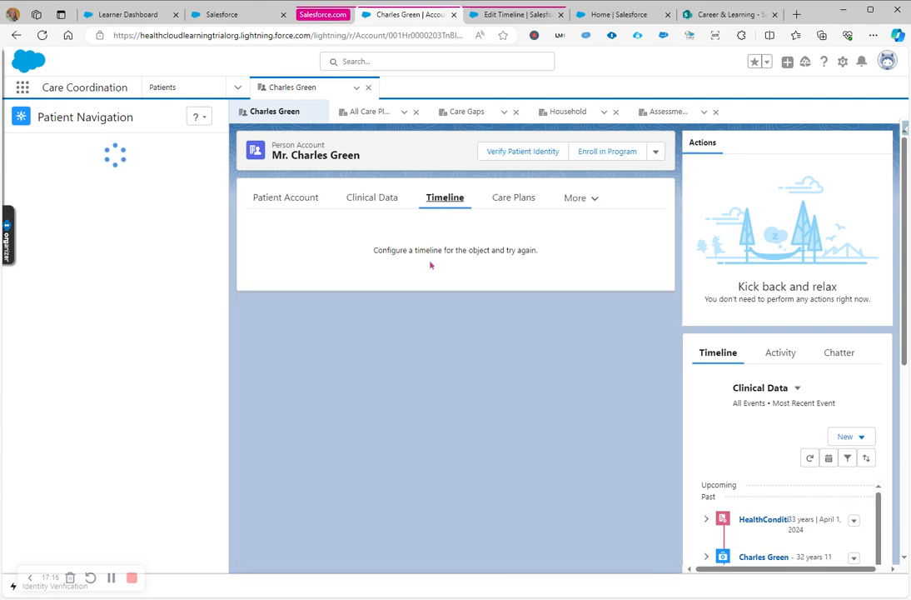
pyautogui.click(436, 200)
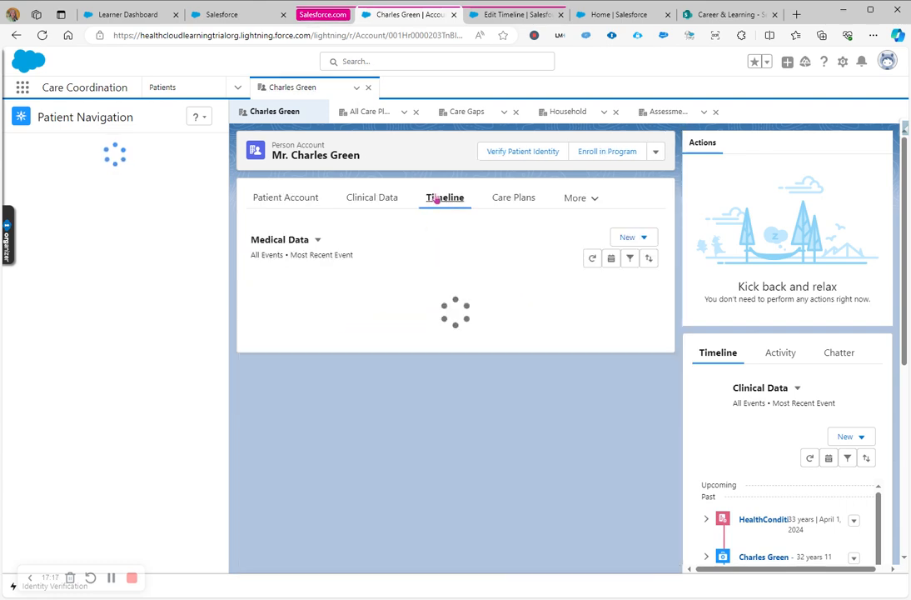
pyautogui.click(318, 240)
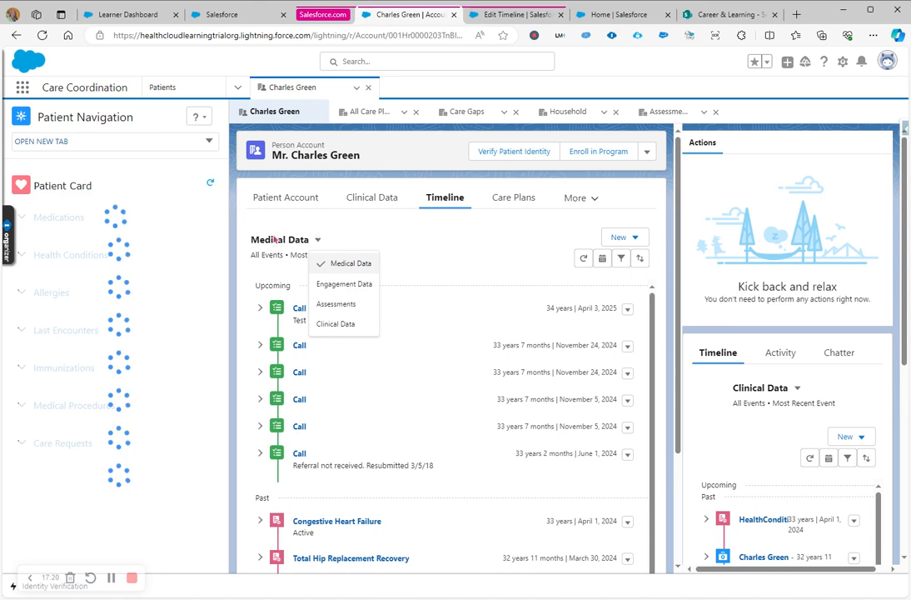
pyautogui.click(336, 324)
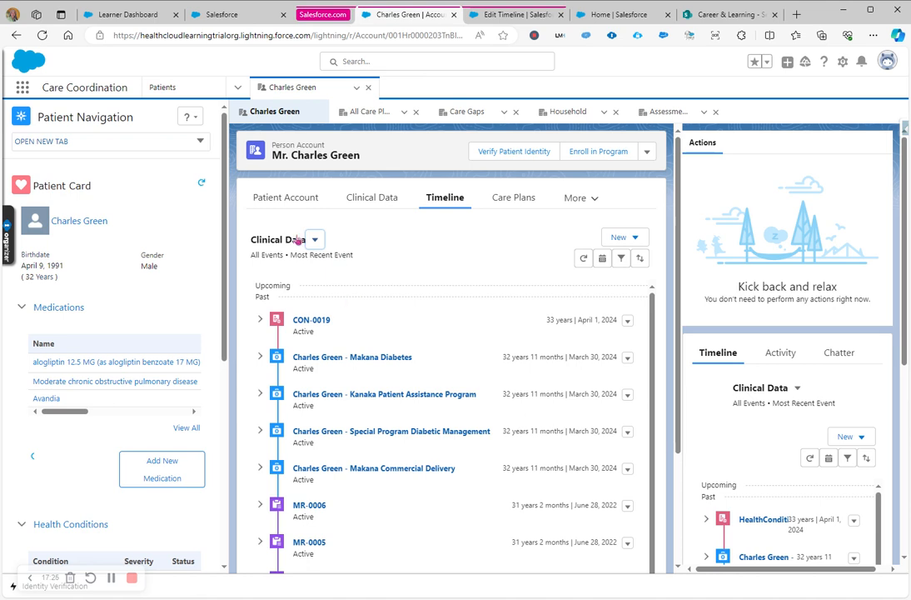
# Open the Health Cloud PLC Workbook and read the New Event instructions on page 83
pyautogui.click(127, 15)
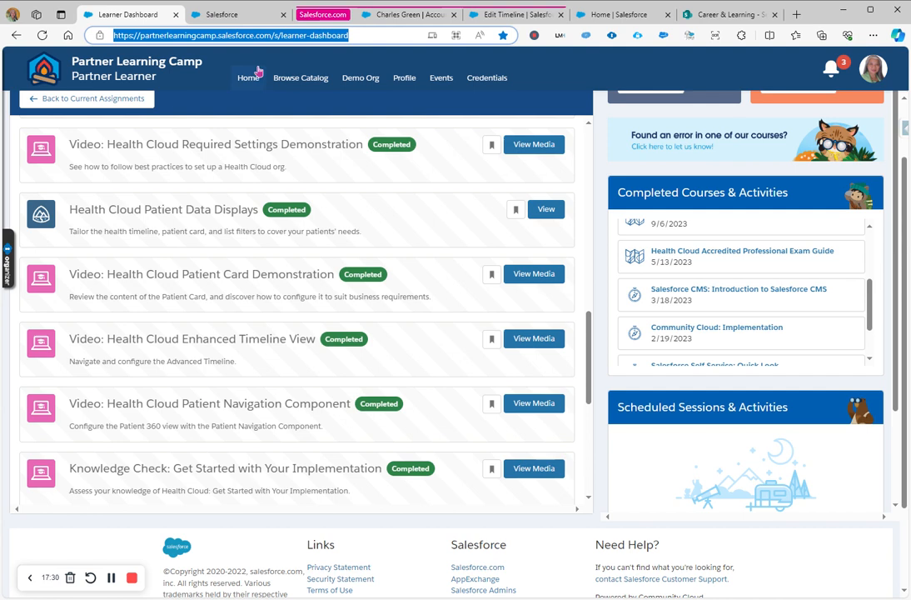
pyautogui.click(239, 16)
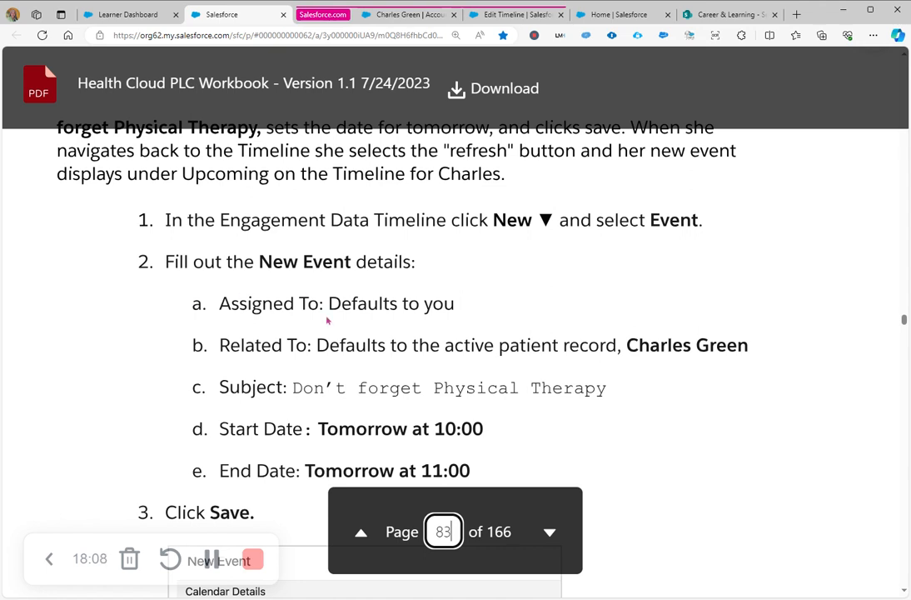
pyautogui.scroll(-1, 291, 305)
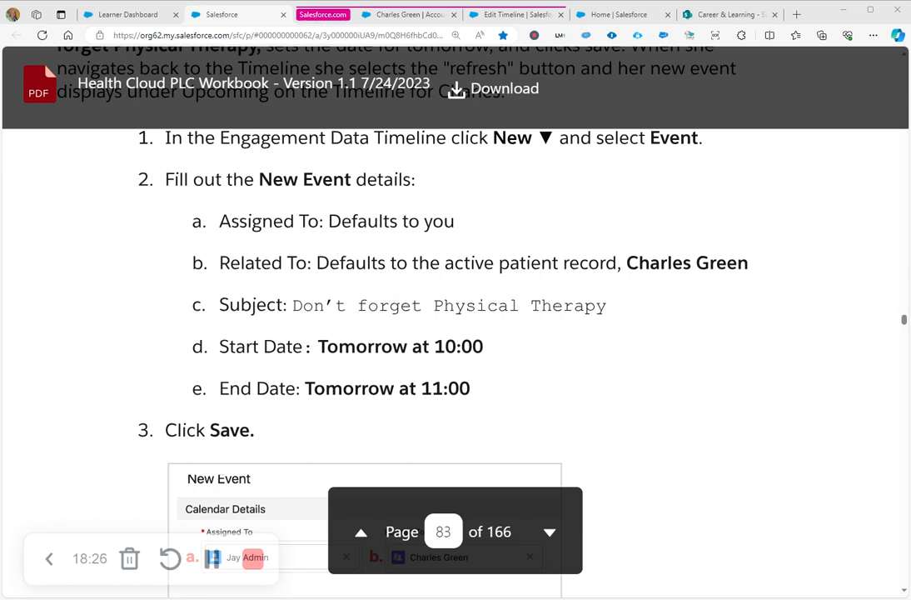
# Return to the patient's record and switch the main timeline from Clinical Data to Engagement Data
pyautogui.click(412, 15)
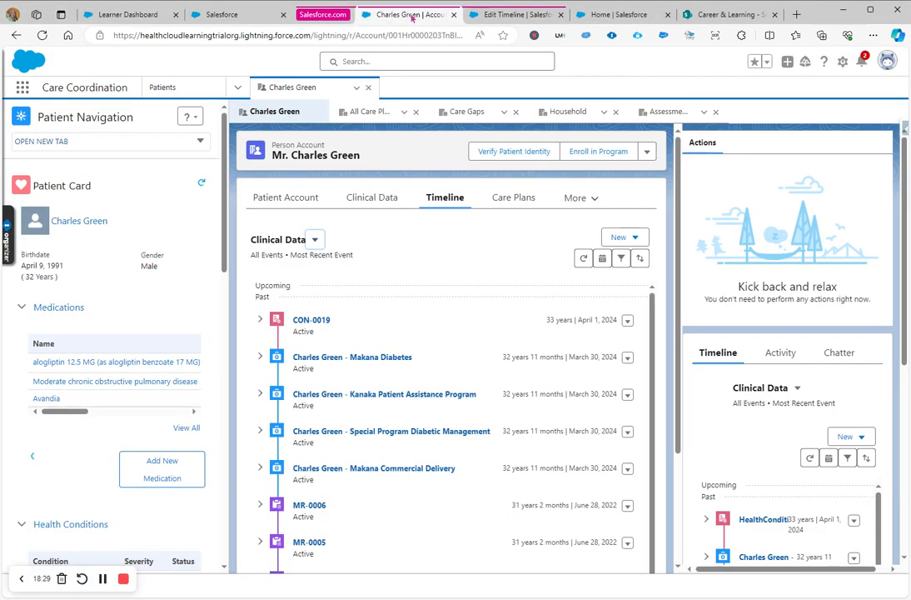
pyautogui.click(614, 237)
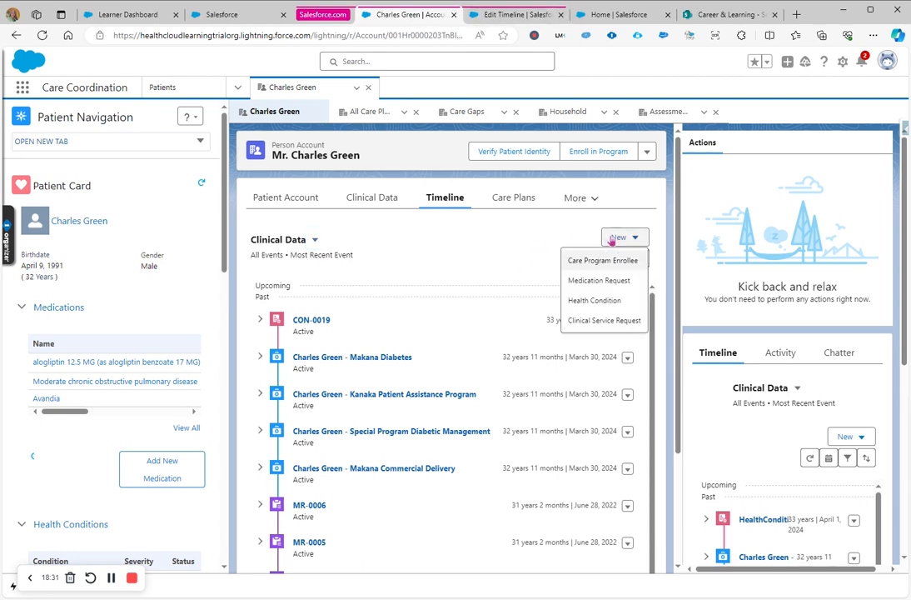
pyautogui.click(315, 241)
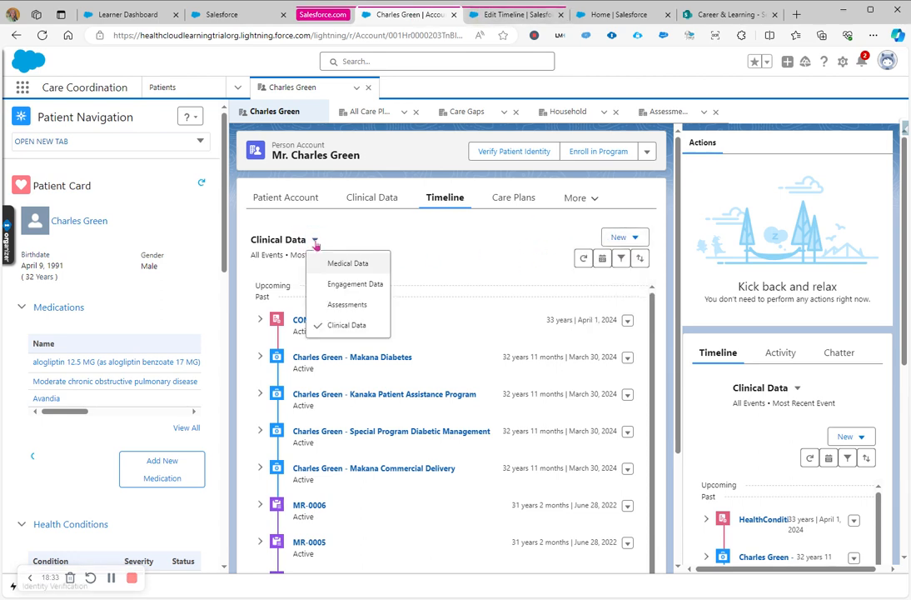
pyautogui.click(337, 284)
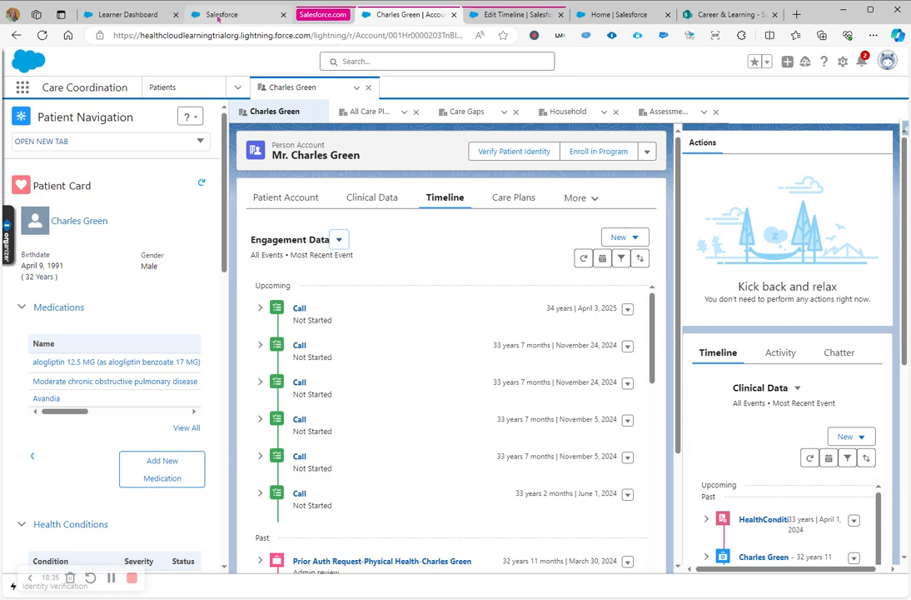
# Recheck the workbook's event instruction and start a new Event from the patient's Engagement Data timeline
pyautogui.click(218, 17)
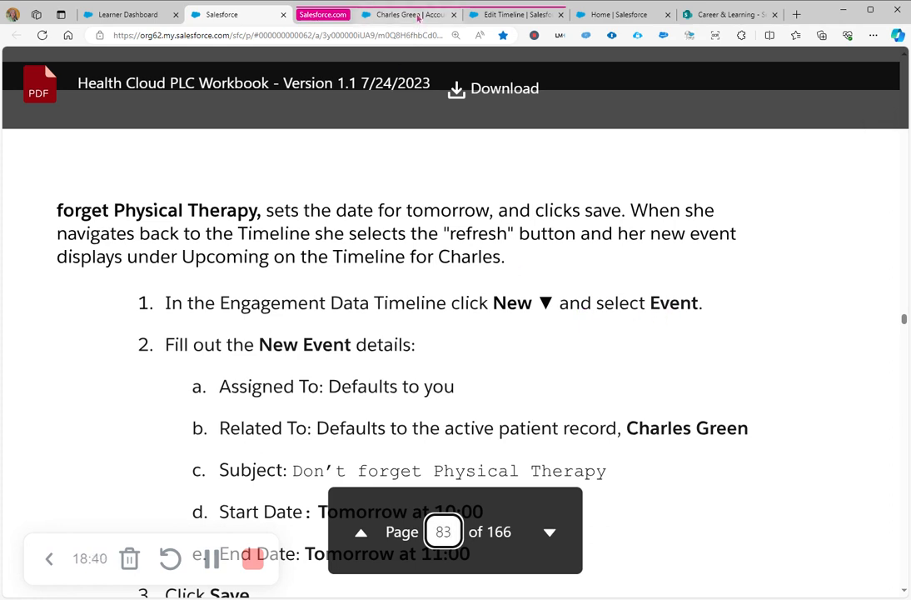
pyautogui.click(412, 15)
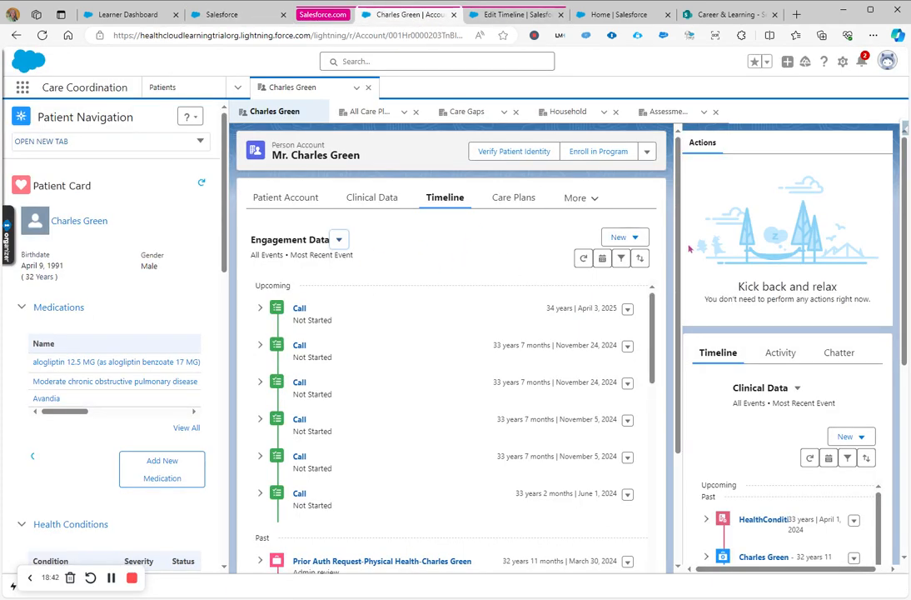
pyautogui.click(623, 237)
pyautogui.click(588, 323)
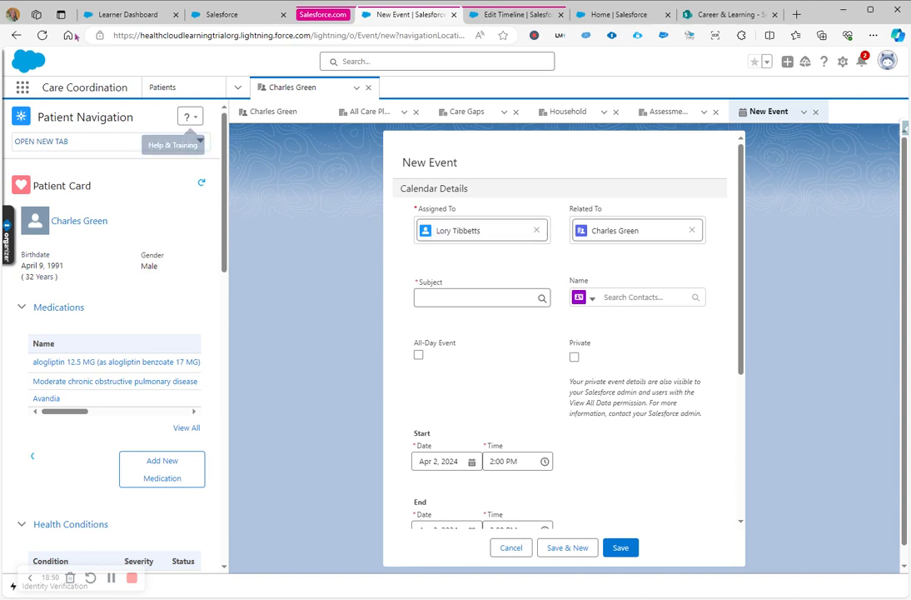
# Look up the subject, start date and end date for the new event in the workbook
pyautogui.click(124, 14)
pyautogui.click(245, 16)
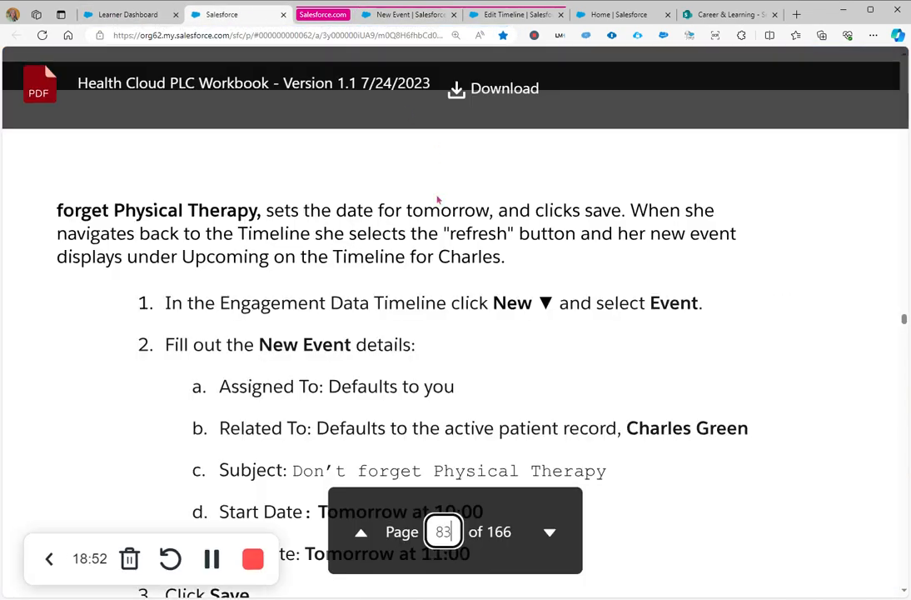
pyautogui.scroll(-2, 366, 391)
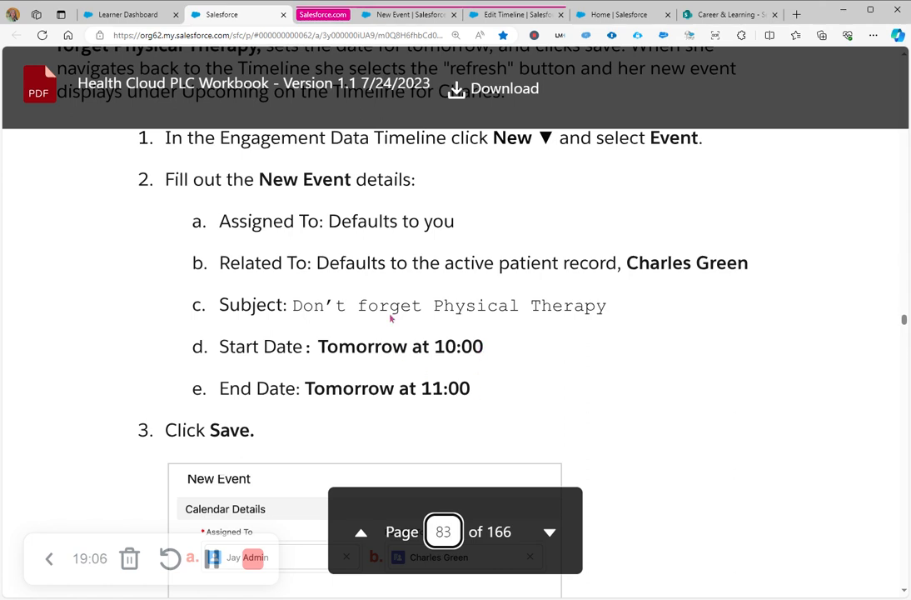
# Return to the New Event form in Salesforce and enter "Don't forget Physical Therapy" as the subject
pyautogui.click(406, 15)
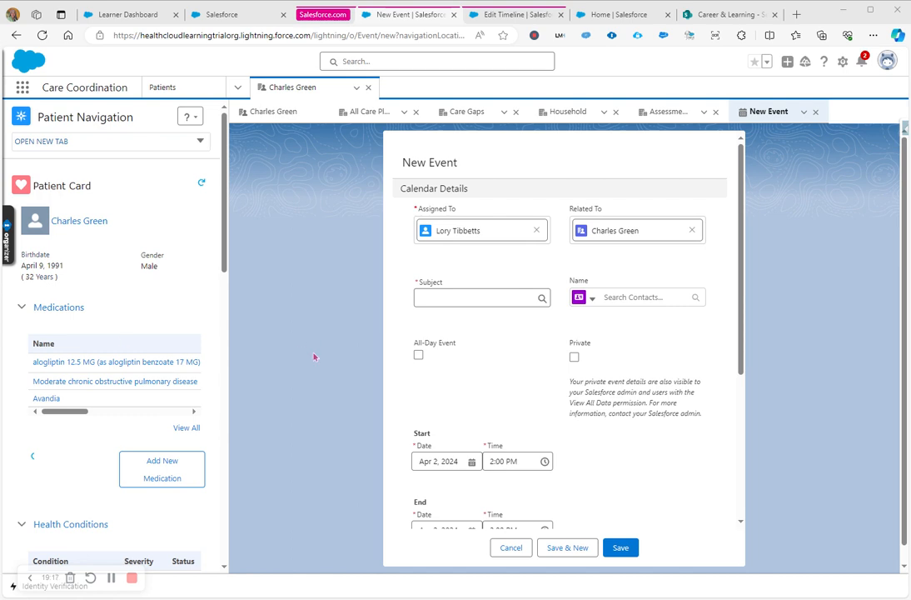
pyautogui.click(430, 298)
pyautogui.write("Don't forget Physical Therapy")
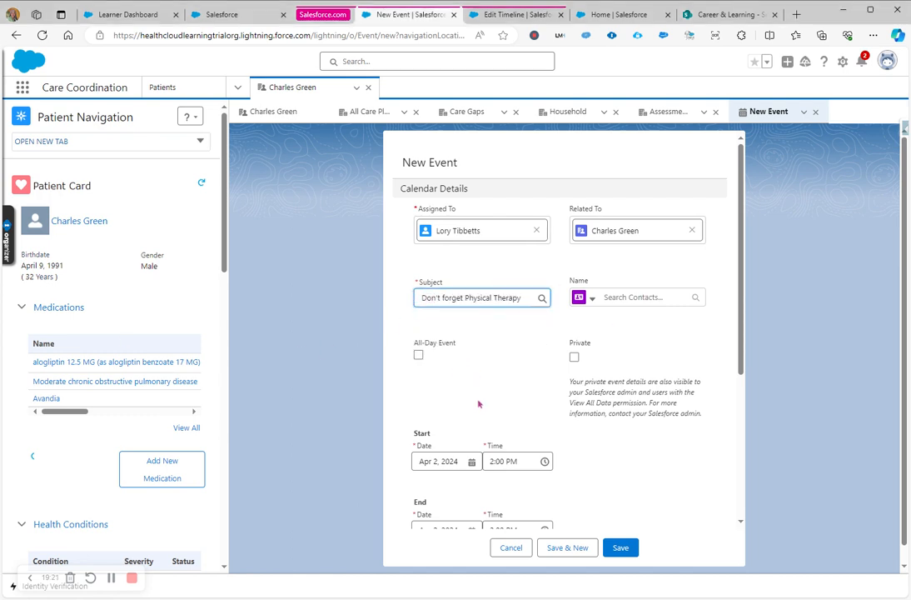
# Set the event's start to Apr 3, 2024 at 10:00 AM
pyautogui.click(471, 461)
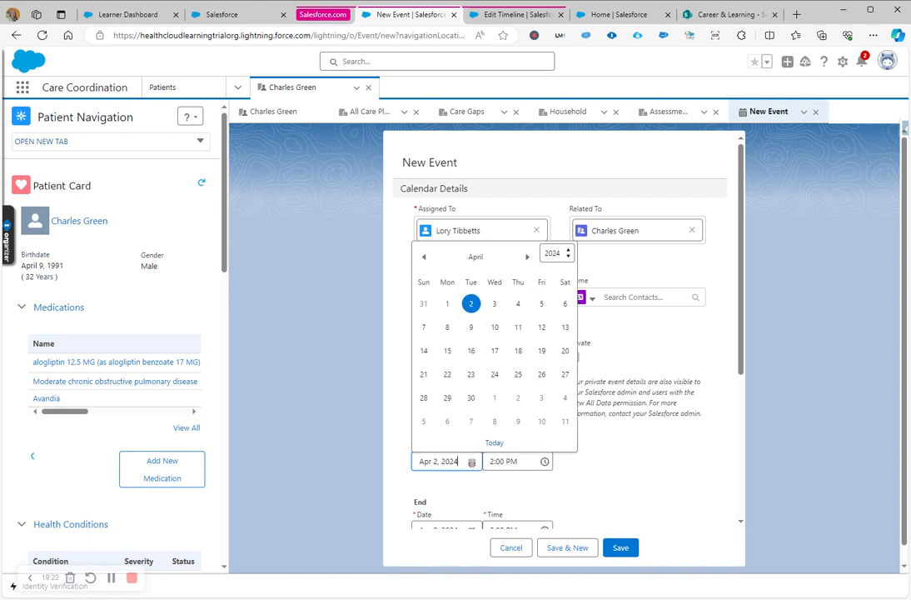
pyautogui.click(494, 301)
pyautogui.click(520, 460)
pyautogui.scroll(5, 519, 413)
pyautogui.scroll(2, 503, 374)
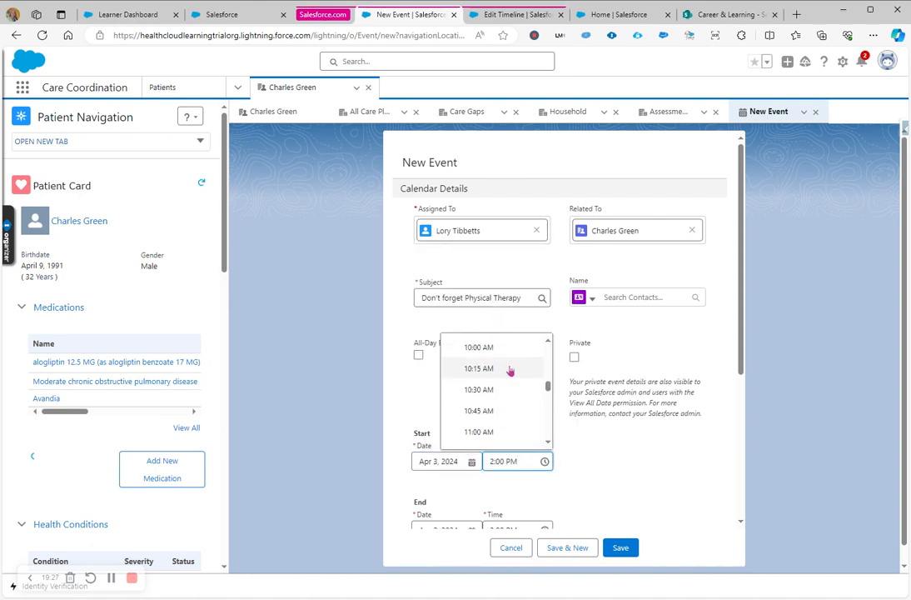
pyautogui.click(503, 374)
# Check the event's end date and time, compare the form with the workbook's New Event example, and save the event
pyautogui.scroll(-3, 503, 376)
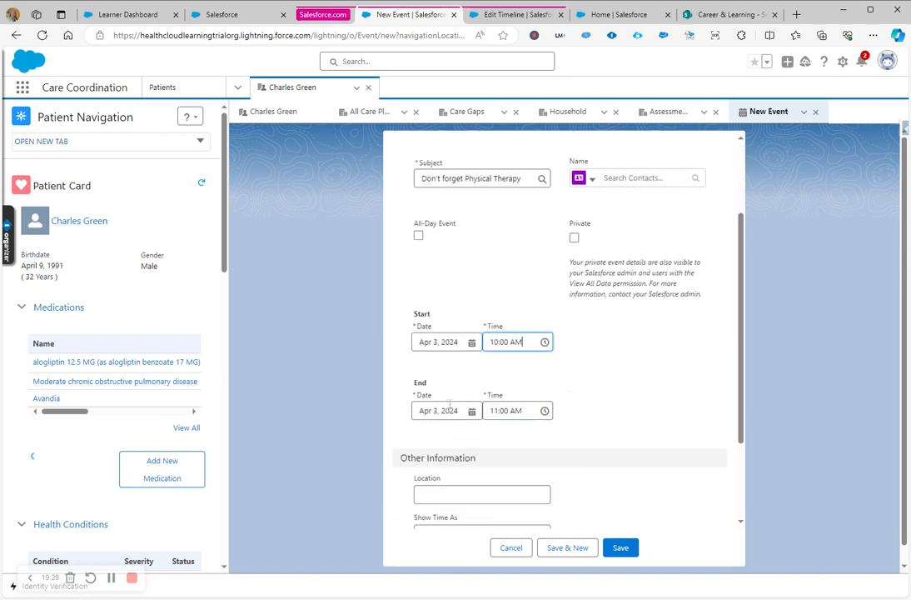
pyautogui.click(433, 411)
pyautogui.click(512, 410)
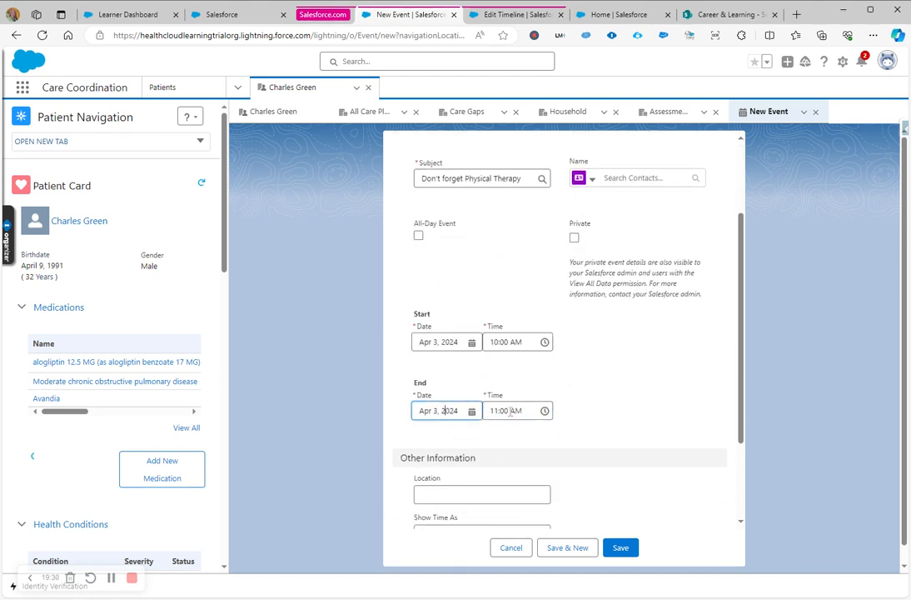
pyautogui.click(515, 410)
pyautogui.click(594, 370)
pyautogui.click(221, 14)
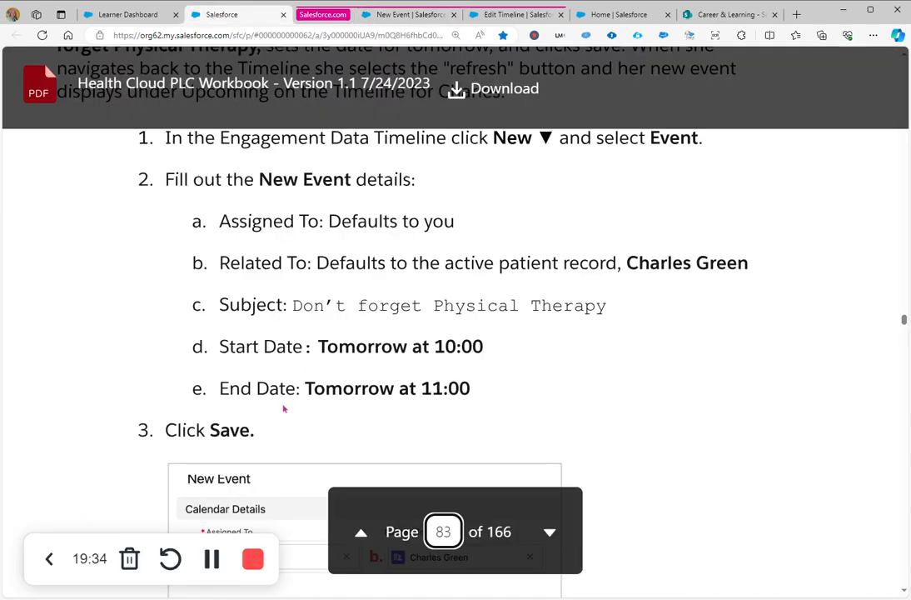
pyautogui.scroll(-4, 283, 404)
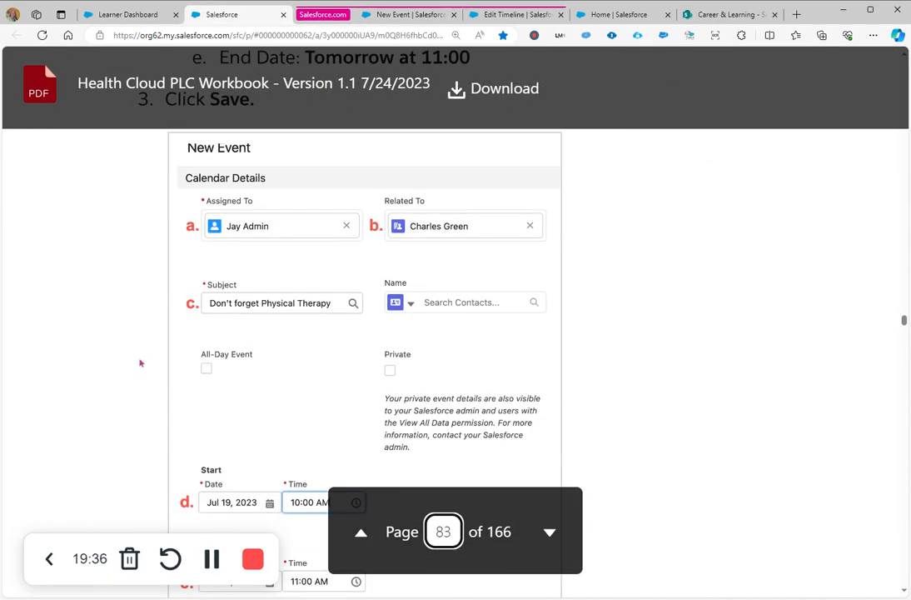
pyautogui.click(388, 15)
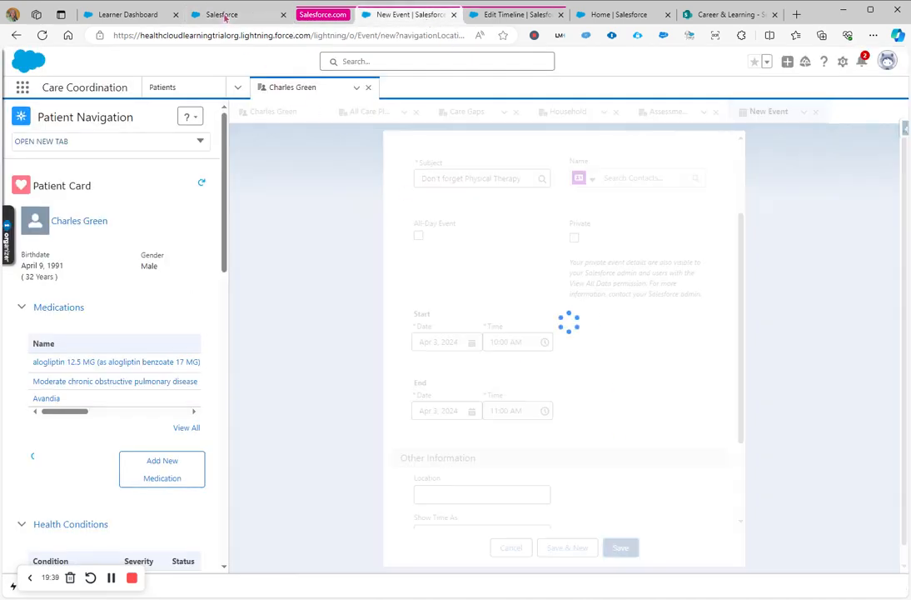
# Look up the workbook's picture of the saved event and compare it with the new event's record
pyautogui.click(222, 14)
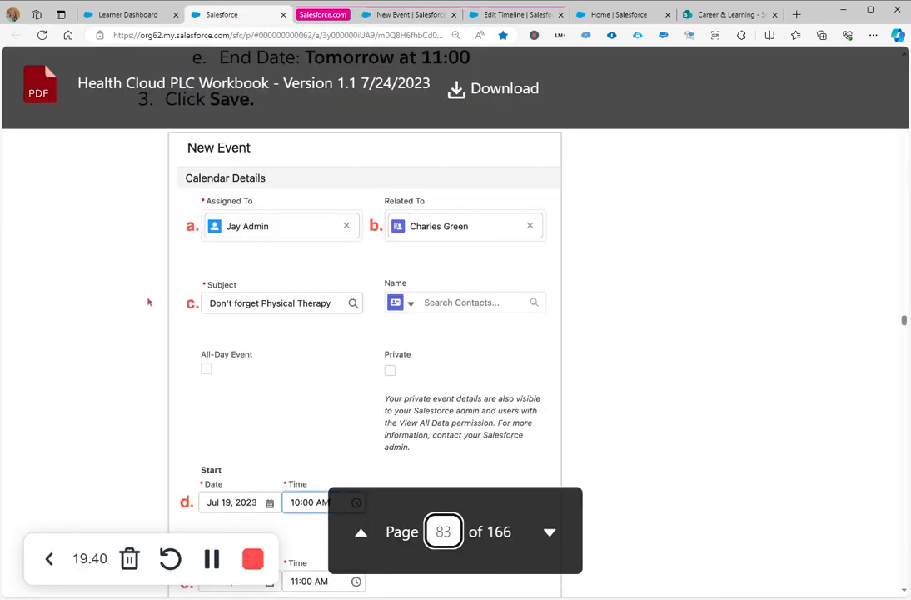
pyautogui.scroll(-5, 150, 302)
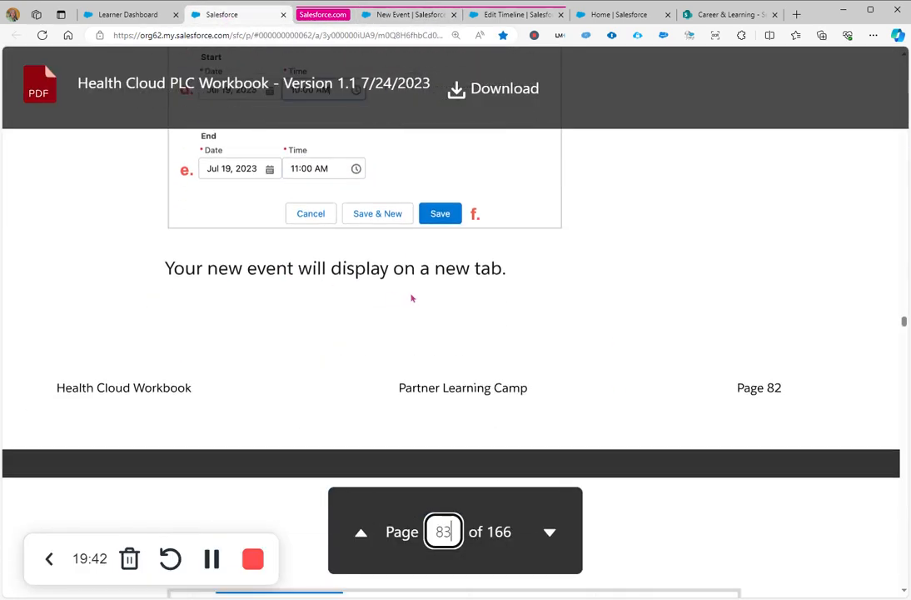
pyautogui.scroll(-5, 422, 297)
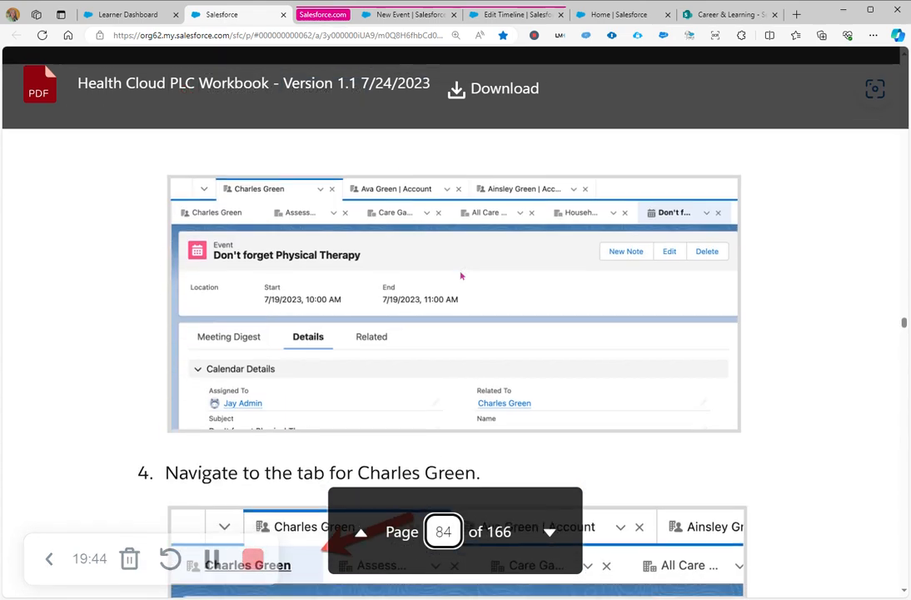
pyautogui.click(407, 14)
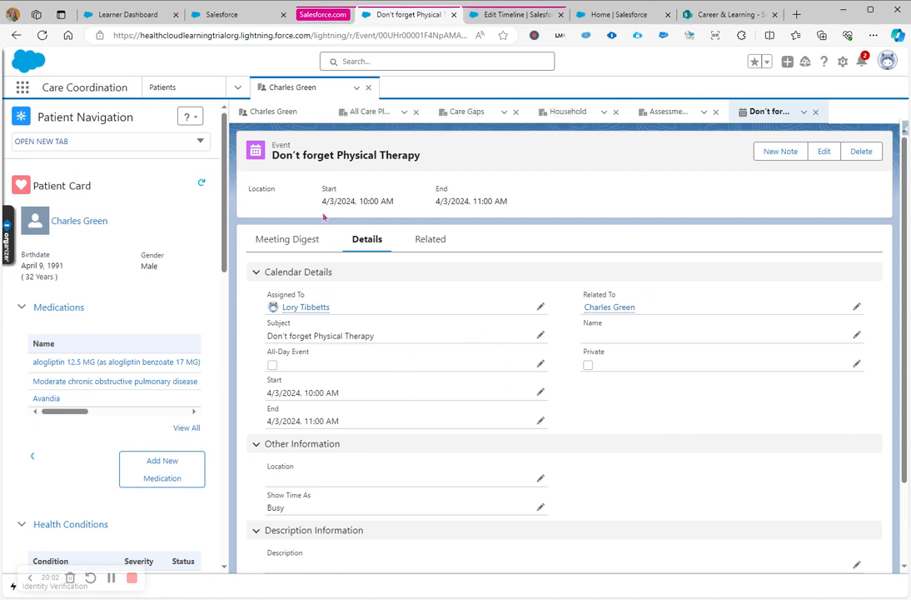
# Read workbook steps 4 to 6 on page 84 about finding the new event on the patient's timeline
pyautogui.click(221, 15)
pyautogui.scroll(-2, 259, 331)
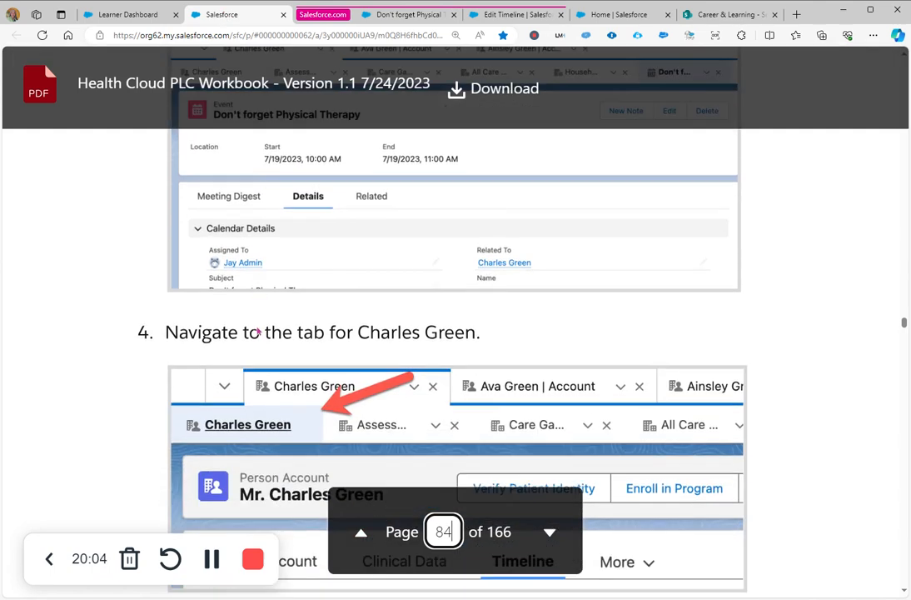
pyautogui.scroll(-2, 258, 332)
pyautogui.scroll(1, 258, 331)
pyautogui.scroll(-3, 259, 332)
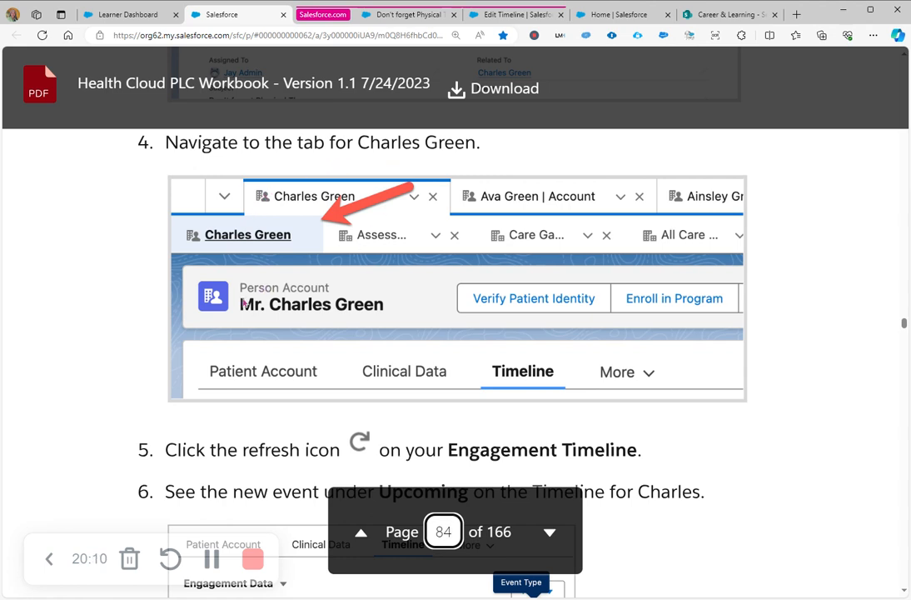
pyautogui.scroll(-2, 244, 297)
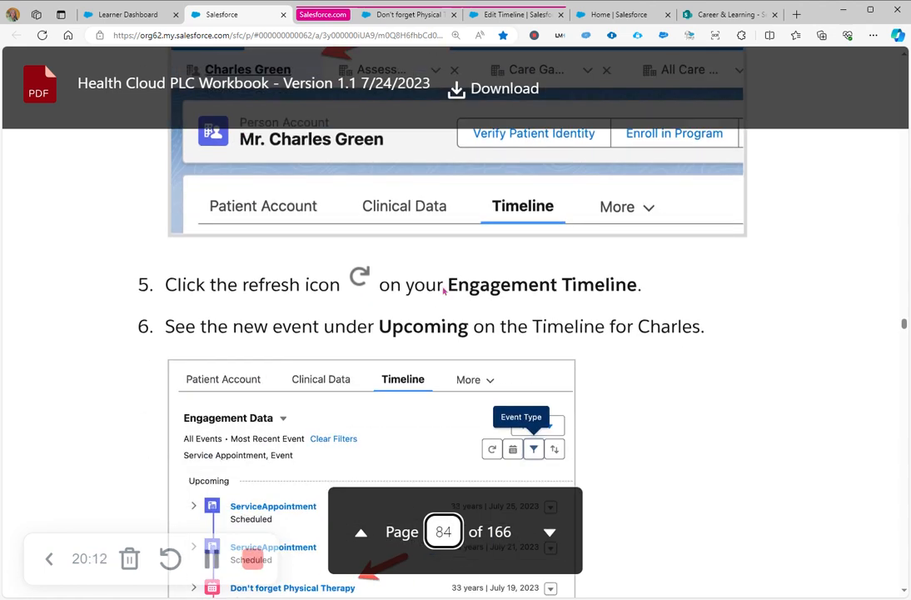
pyautogui.scroll(-1, 459, 294)
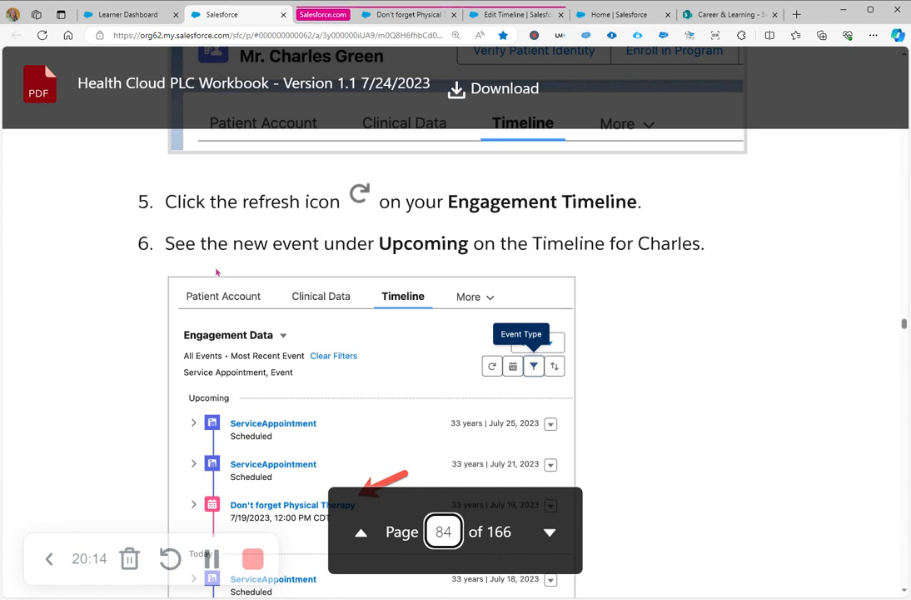
# Go back to the patient's record, reload the page, and reopen the patient's person account
pyautogui.click(398, 15)
pyautogui.click(270, 111)
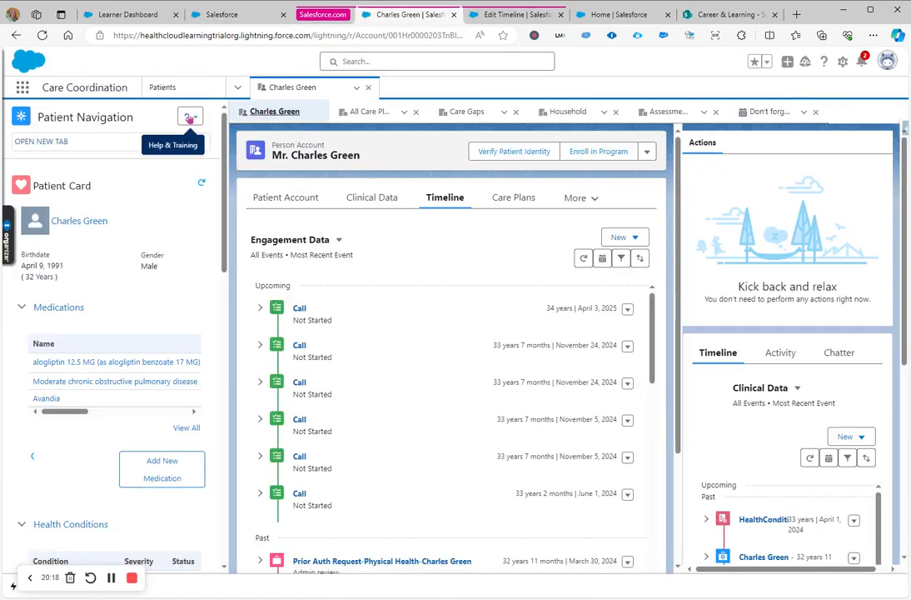
pyautogui.click(41, 35)
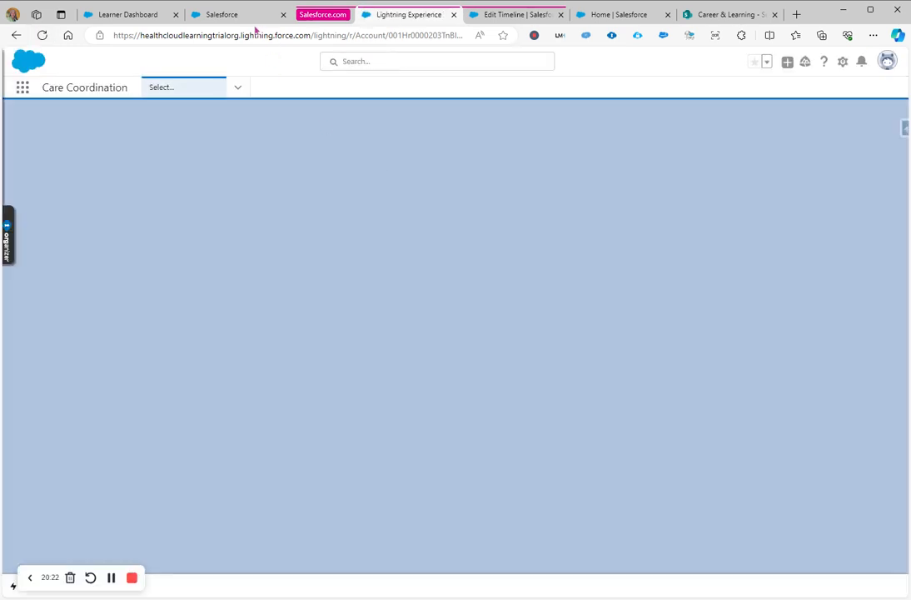
pyautogui.click(231, 15)
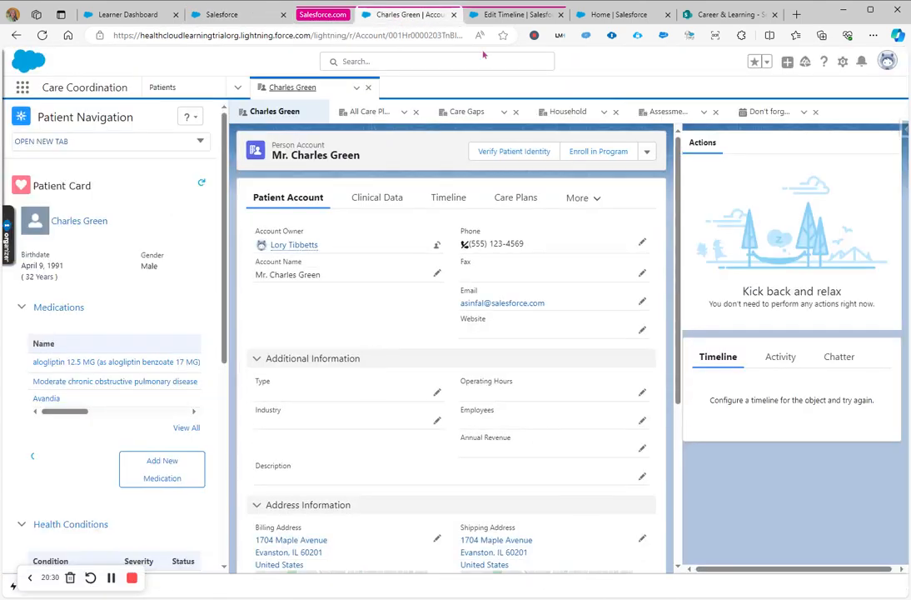
pyautogui.click(399, 14)
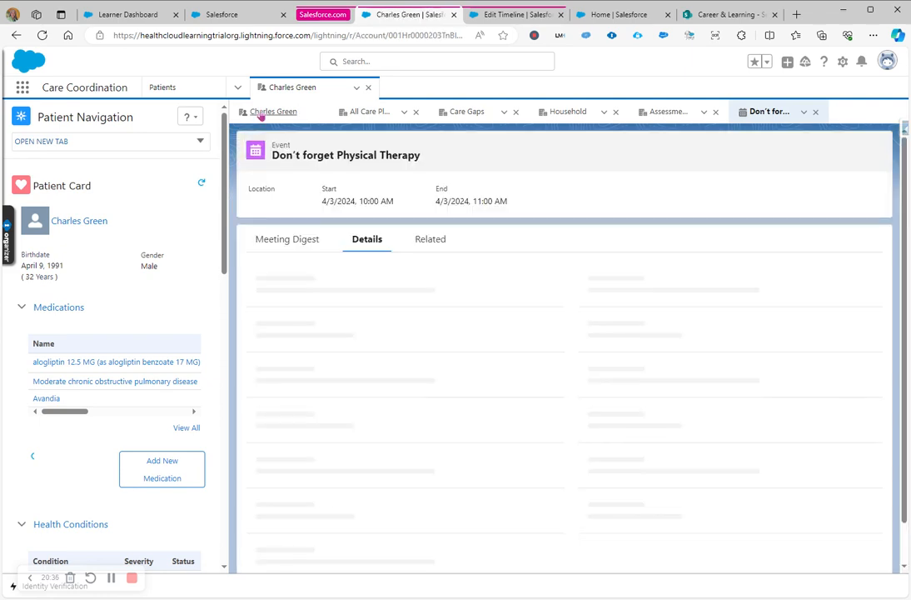
pyautogui.click(263, 114)
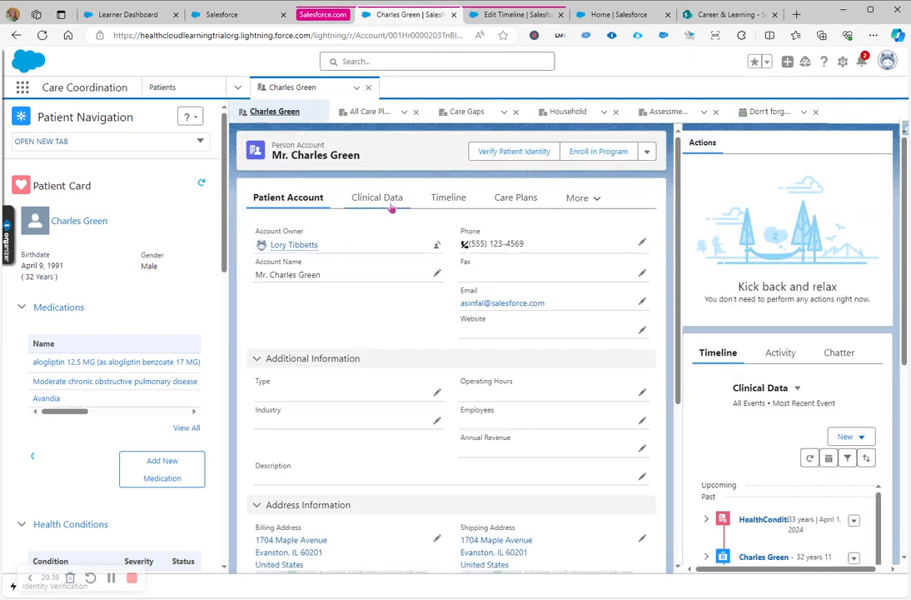
# Recheck the workbook's instruction for refreshing the Engagement Timeline
pyautogui.click(231, 20)
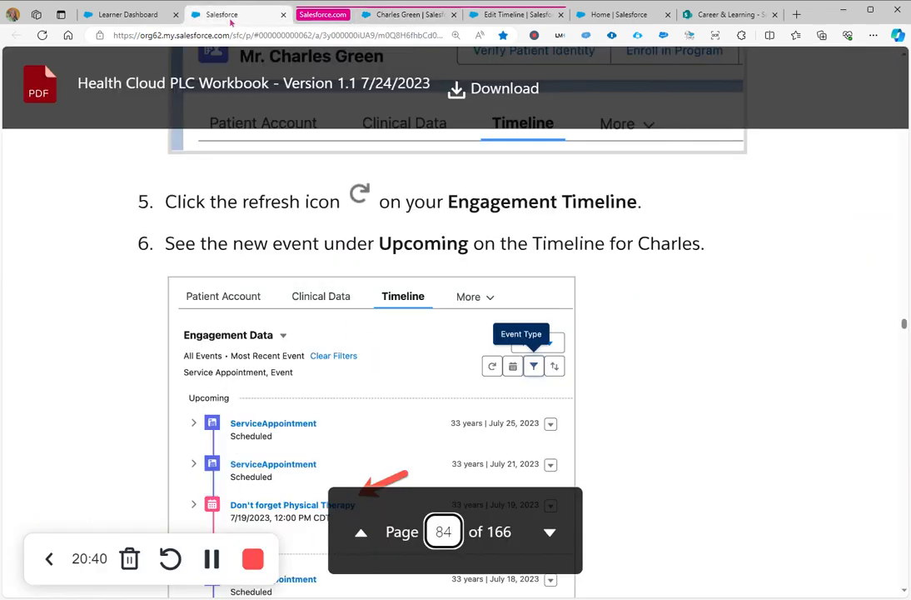
pyautogui.scroll(4, 381, 286)
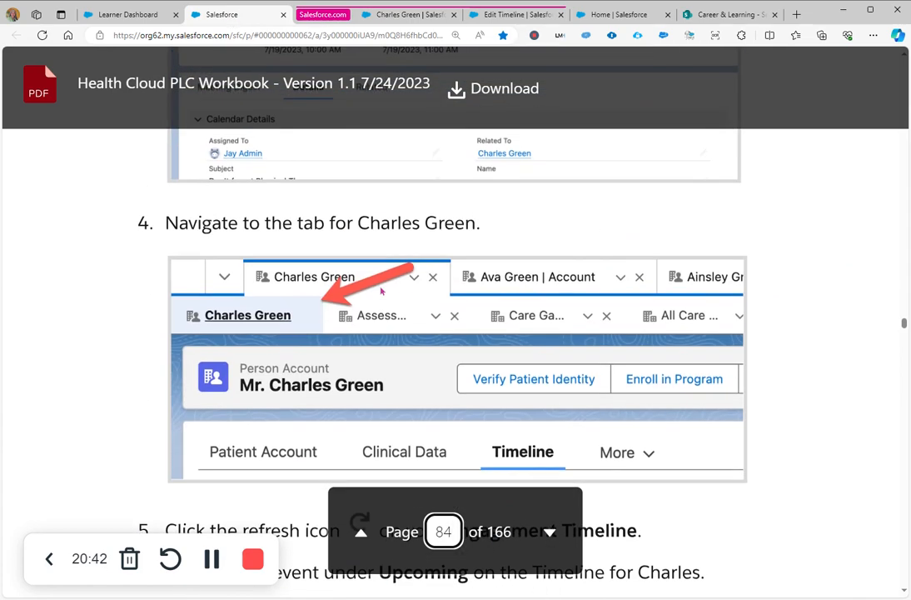
pyautogui.scroll(-4, 381, 290)
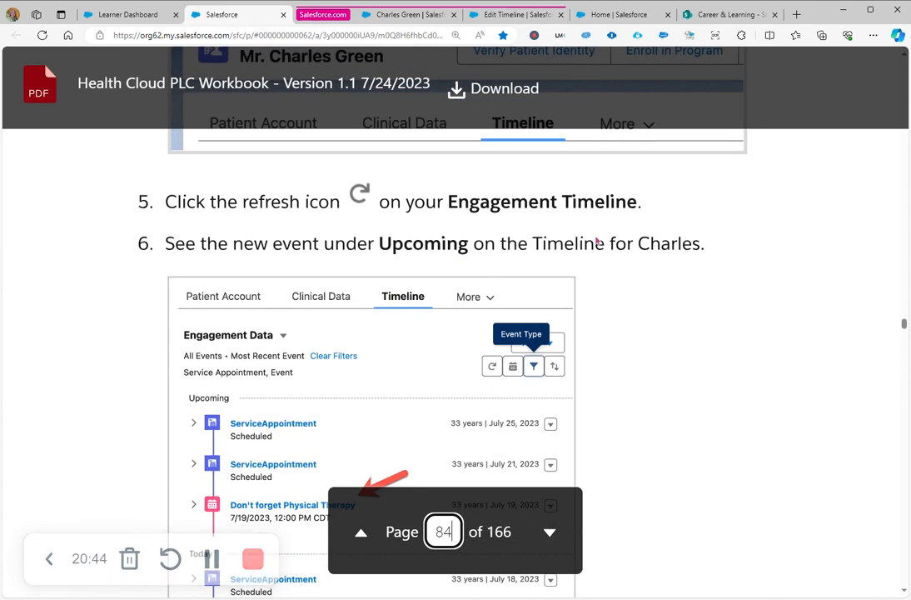
# Show the Engagement Data timeline on the patient's record, refresh it, and look for the new event under Upcoming
pyautogui.click(391, 14)
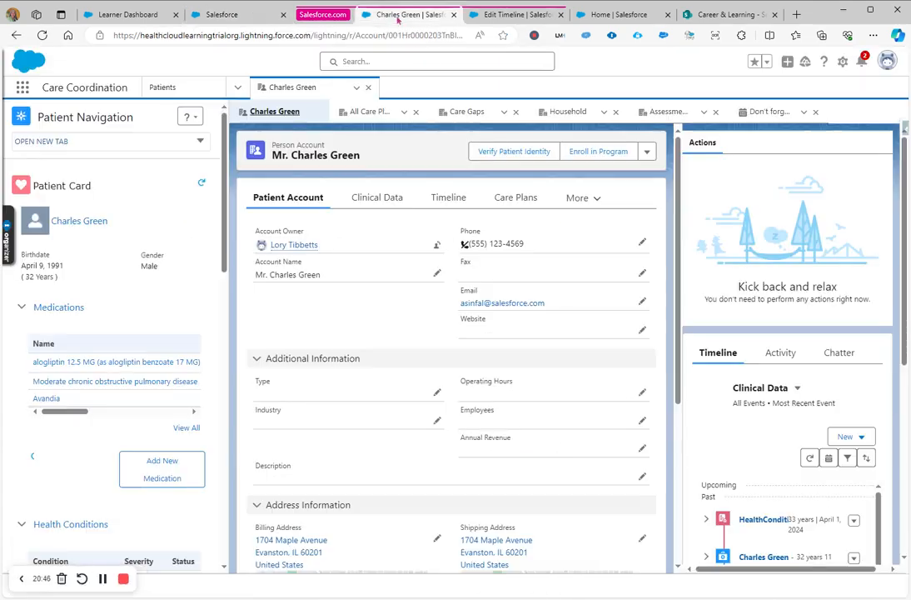
pyautogui.click(455, 207)
pyautogui.click(318, 241)
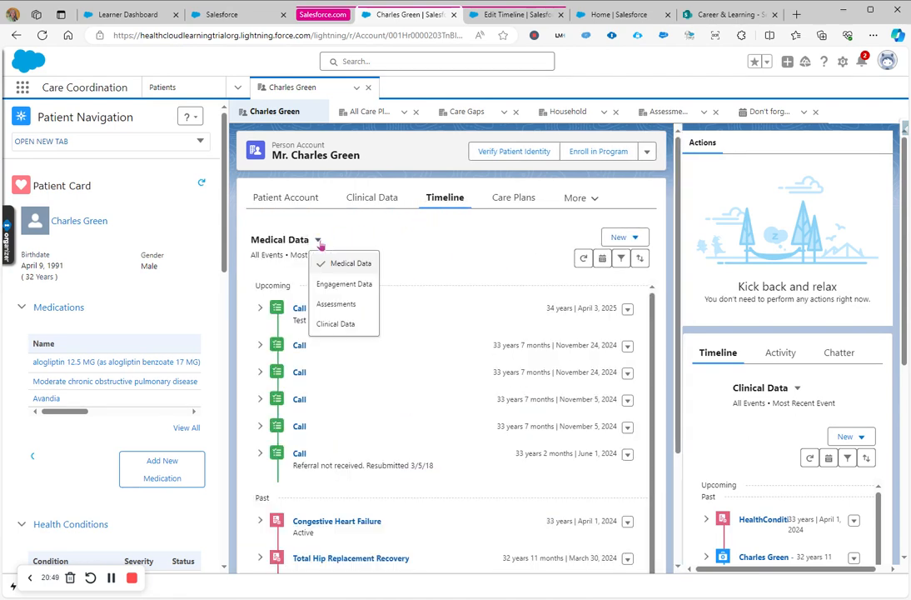
pyautogui.click(333, 285)
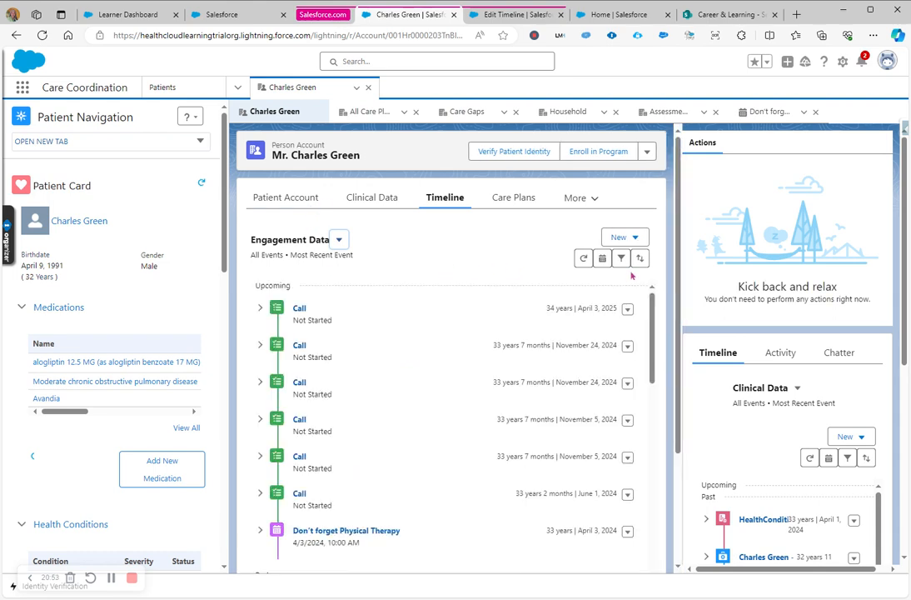
pyautogui.click(584, 258)
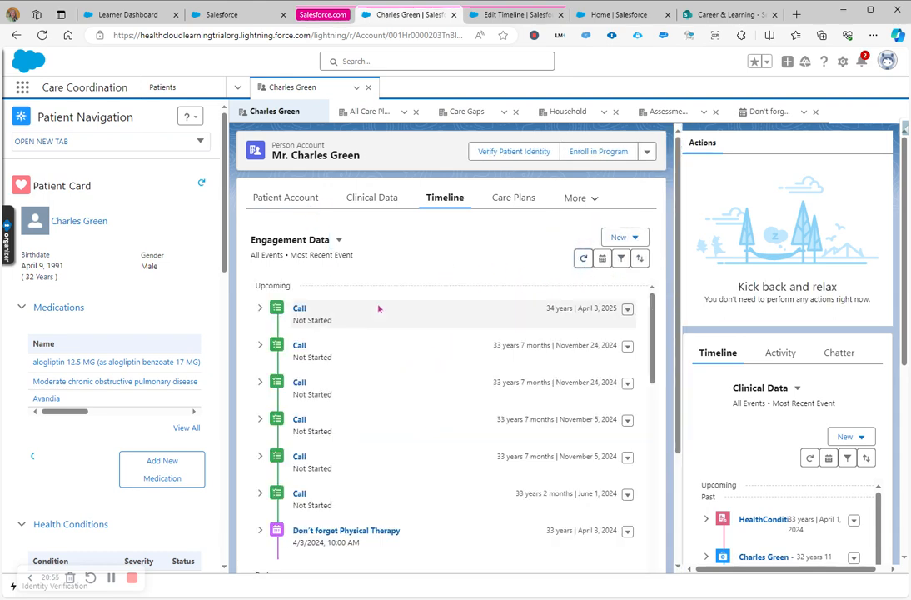
pyautogui.scroll(-1, 389, 331)
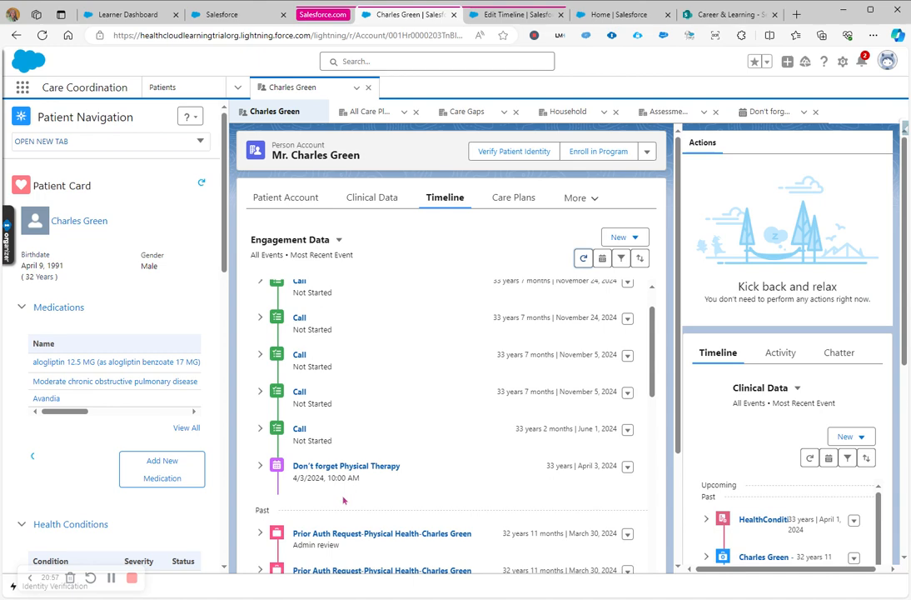
# Move on in the workbook to section 3.4.11, Navigable Links on the Enhanced Timeline
pyautogui.click(218, 14)
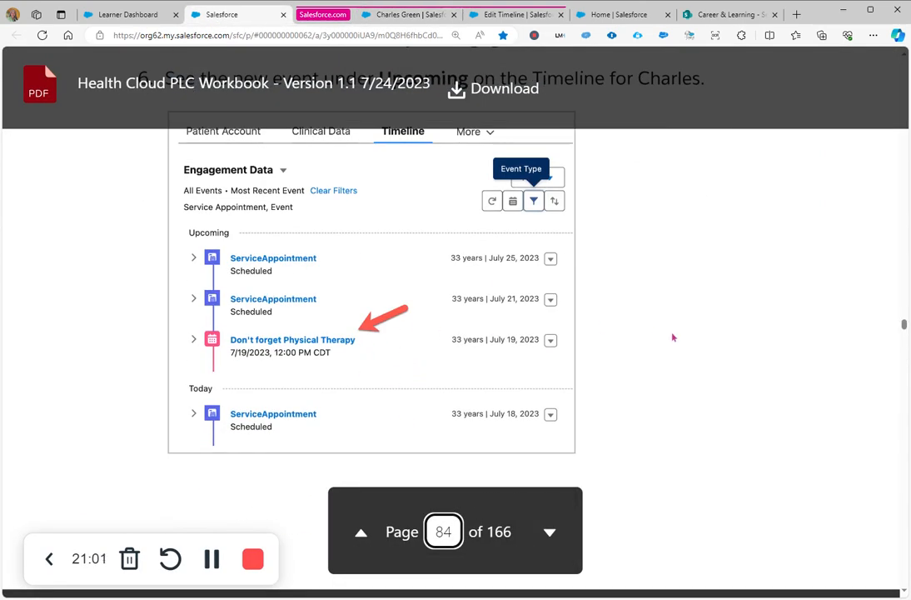
pyautogui.scroll(-5, 673, 337)
pyautogui.scroll(-2, 673, 336)
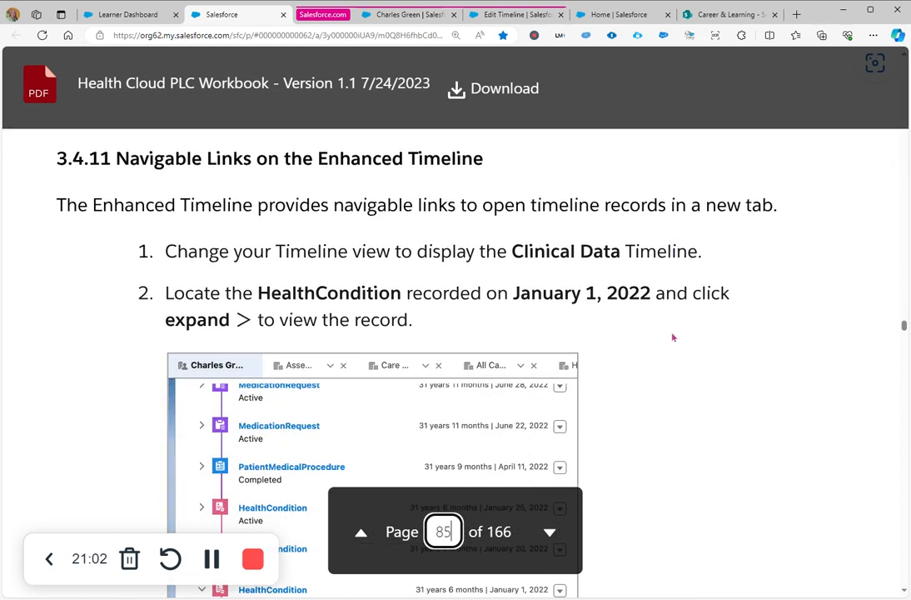